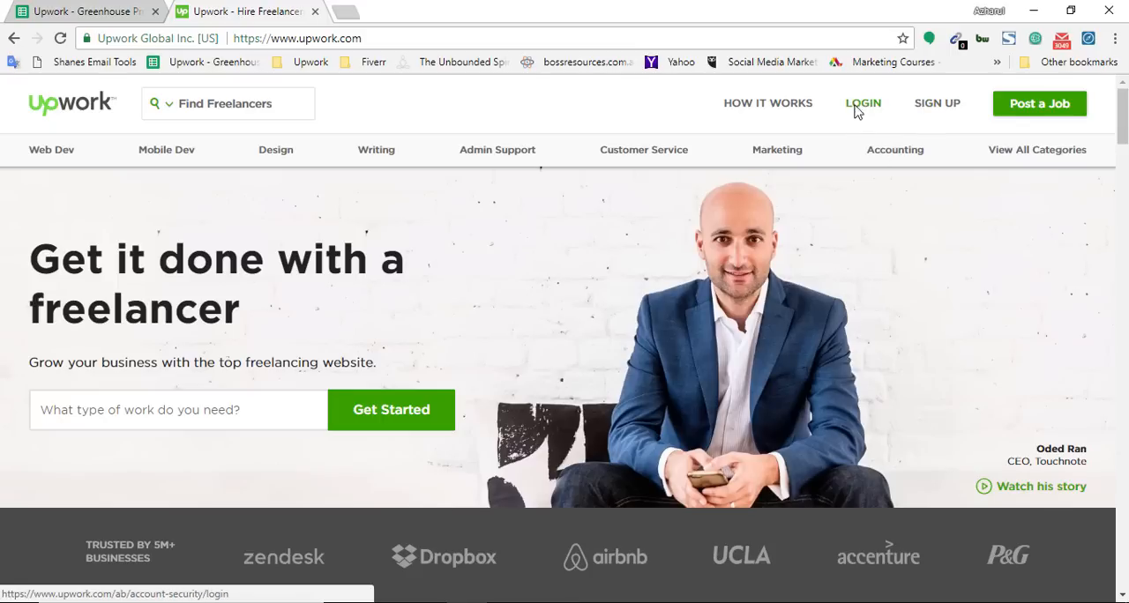
Step: Log in to the Upwork account with its username and password
left_click(863, 106)
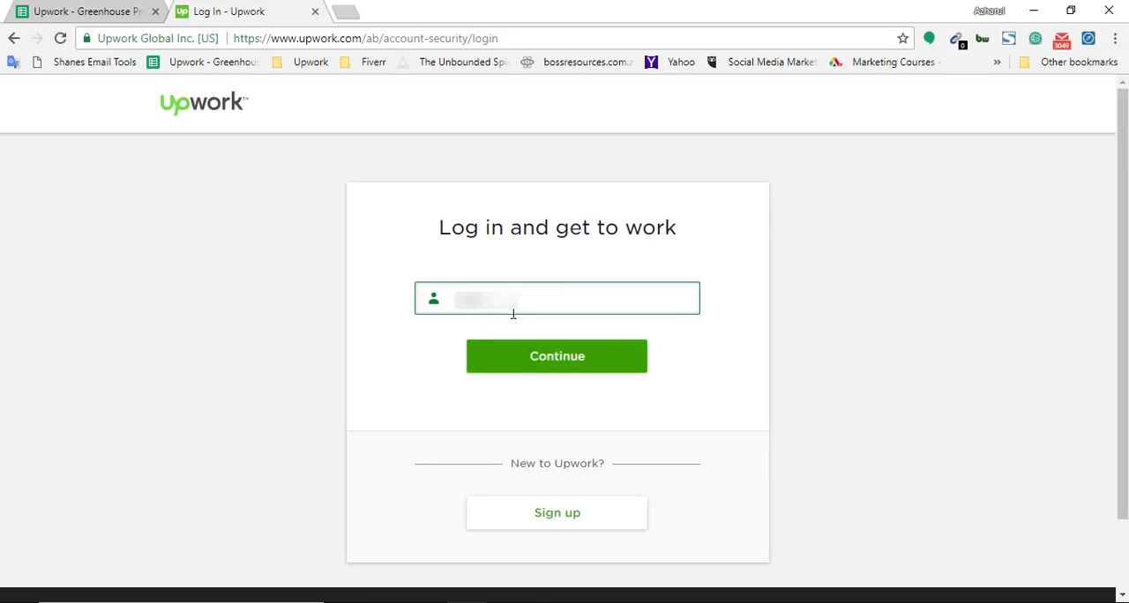
left_click(517, 370)
type("a")
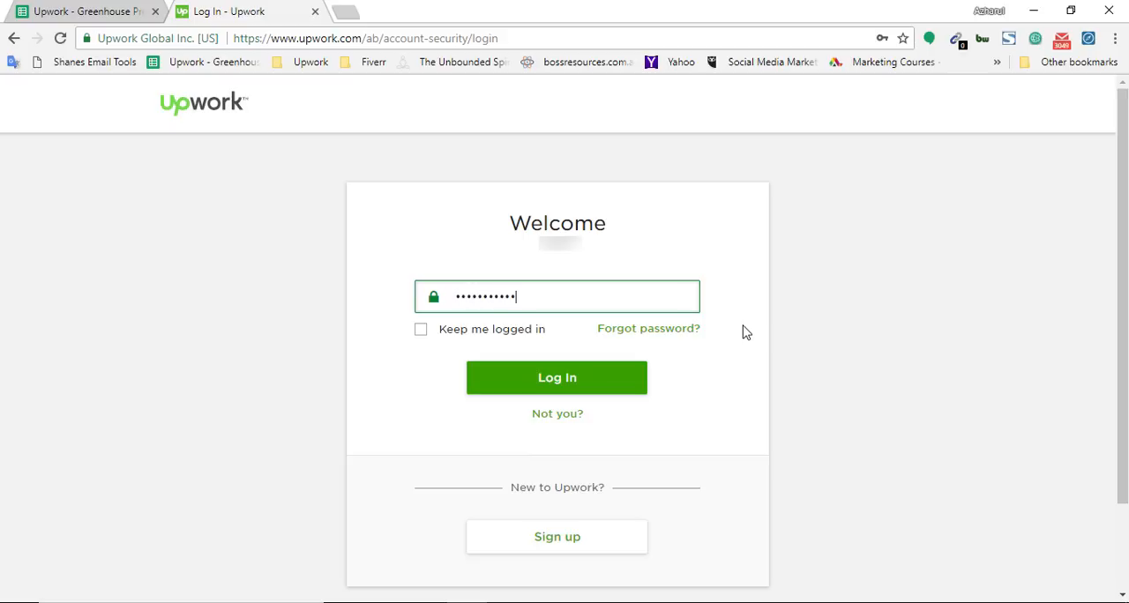
key("Return")
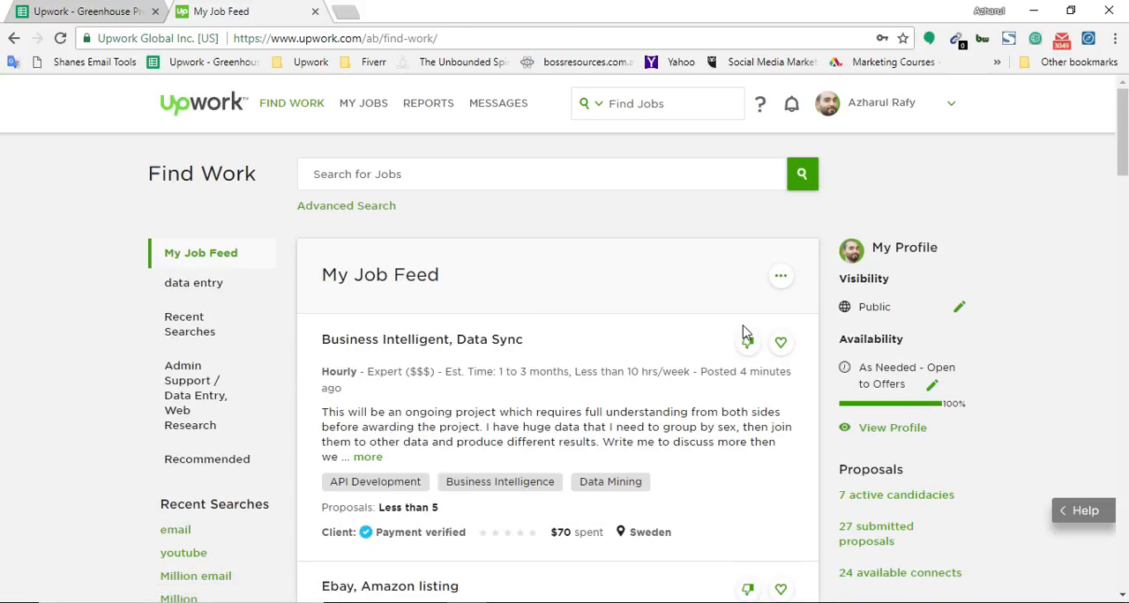
Step: From the job feed, open the Data Entry category of job listings
mouse_move(315, 106)
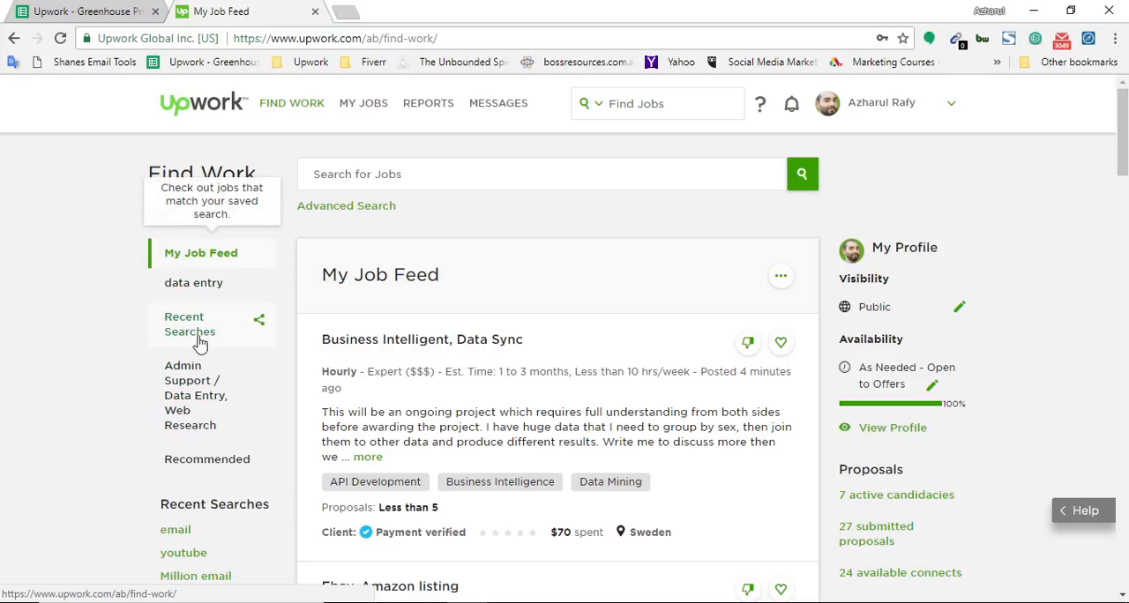
scroll(36, 523, "down", 5)
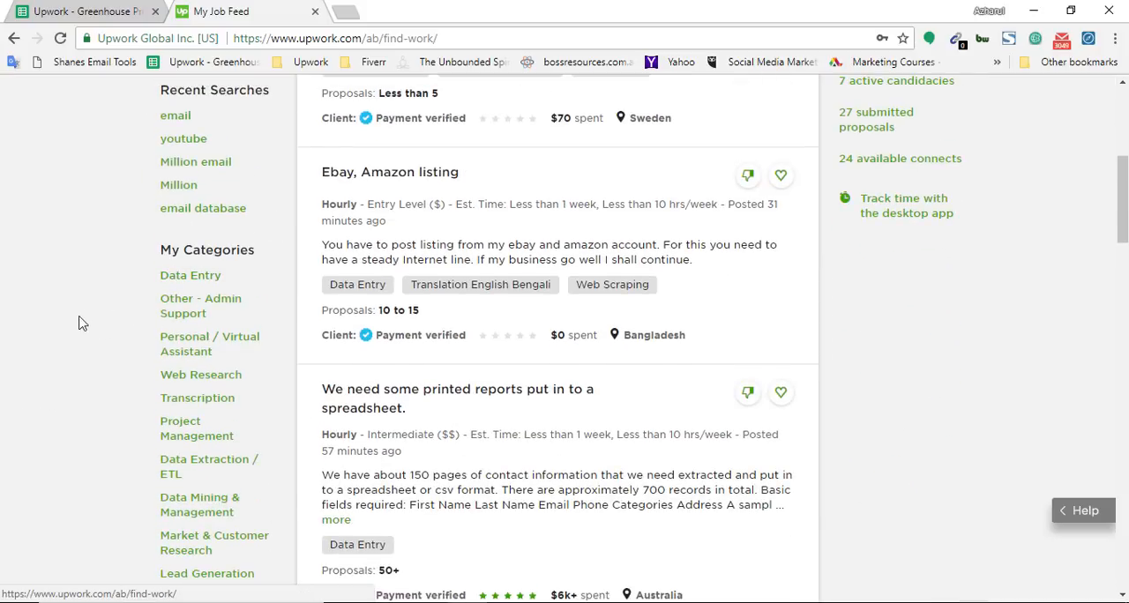
left_click(188, 283)
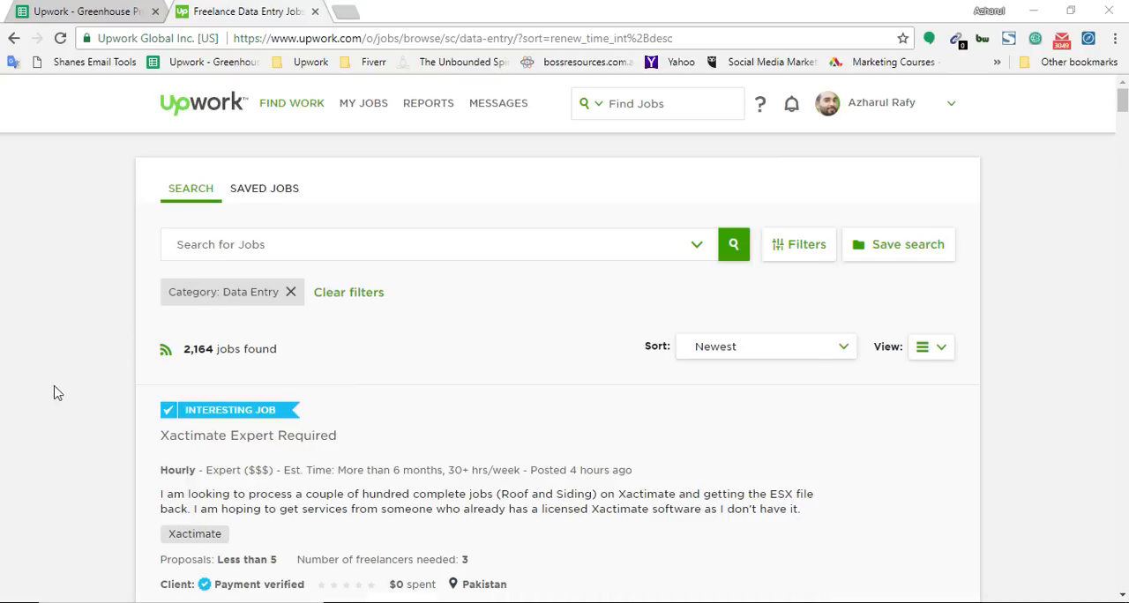
Step: Browse the newest data entry jobs and open "We need some printed reports put in to a spreadsheet." in a separate tab
scroll(5, 414, "down", 2)
scroll(7, 410, "down", 2)
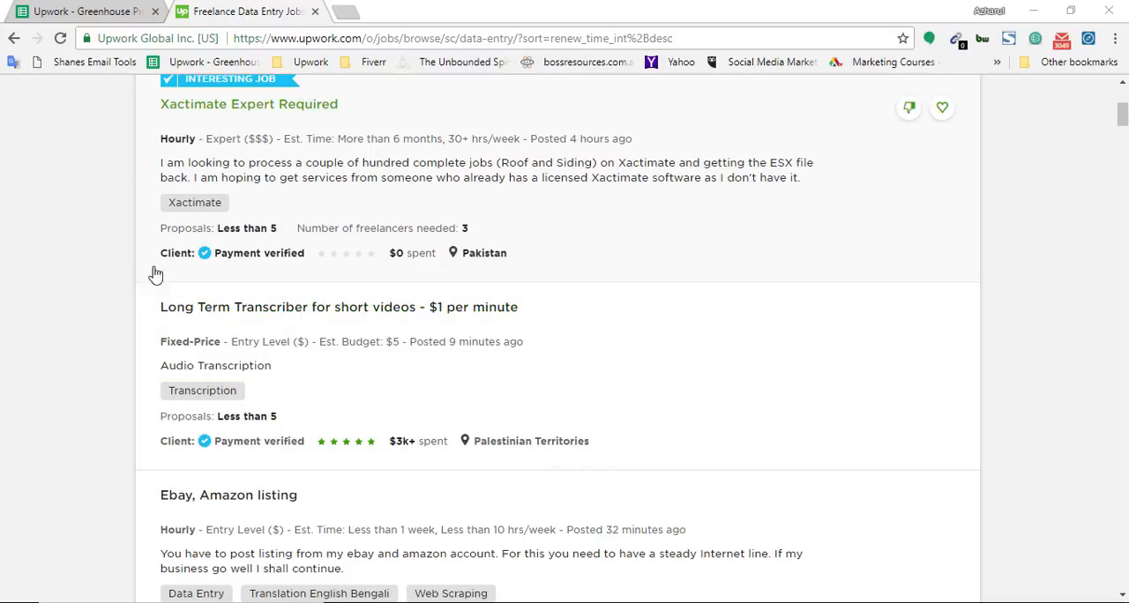
scroll(2, 484, "down", 2)
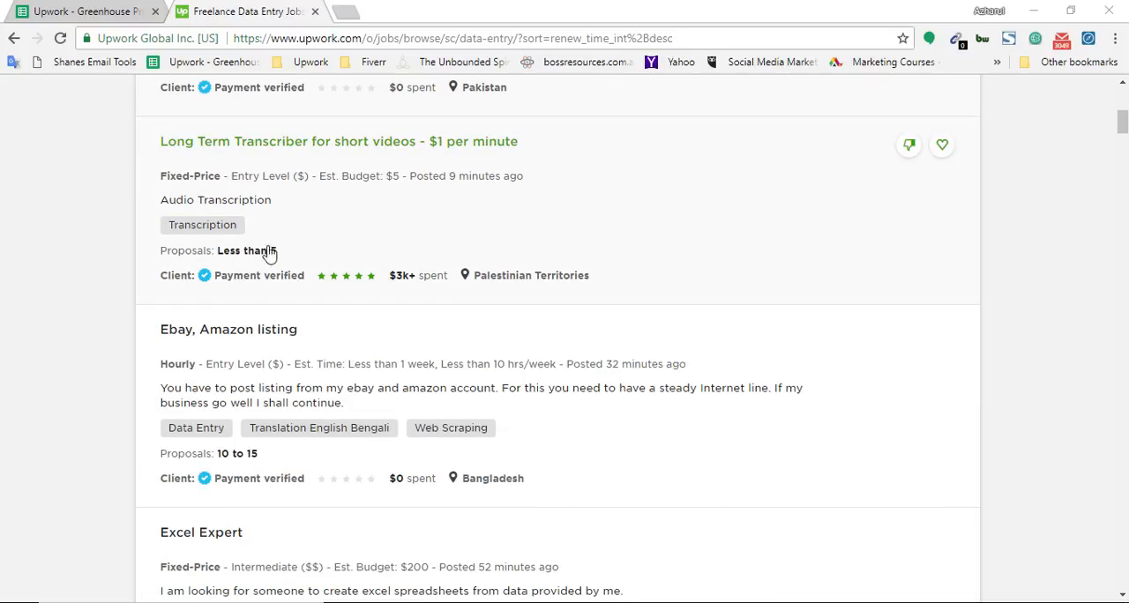
scroll(36, 372, "down", 1)
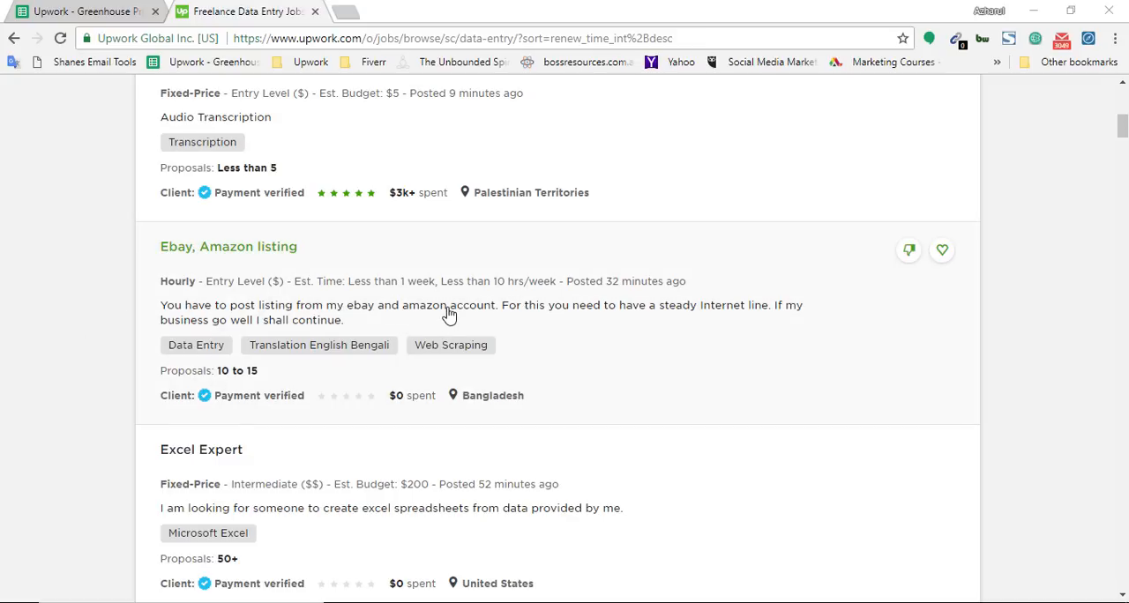
scroll(105, 353, "down", 3)
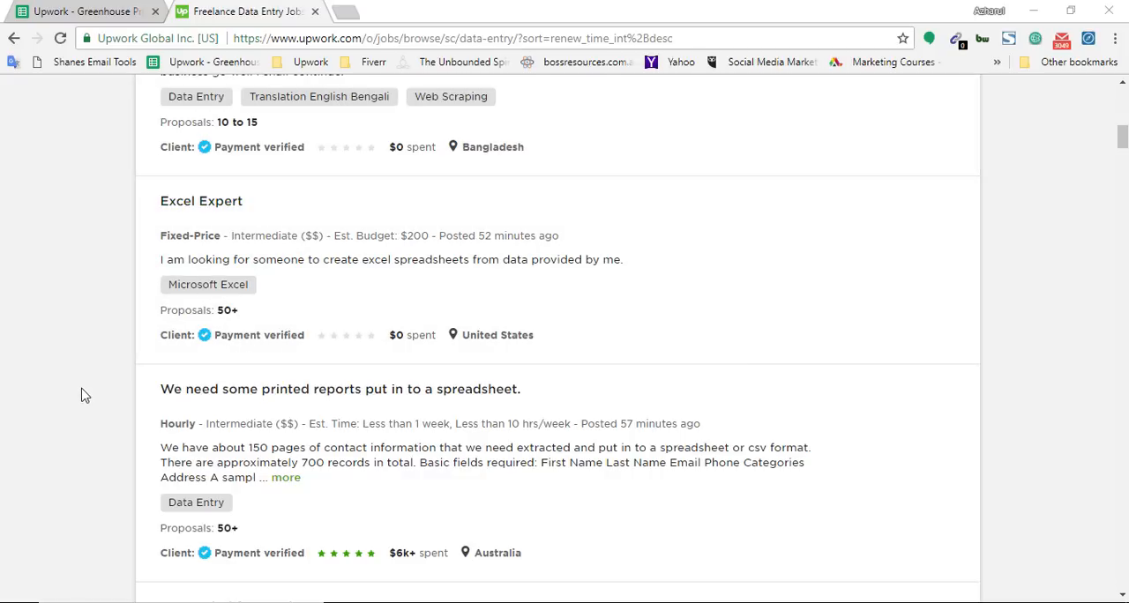
scroll(2, 404, "down", 1)
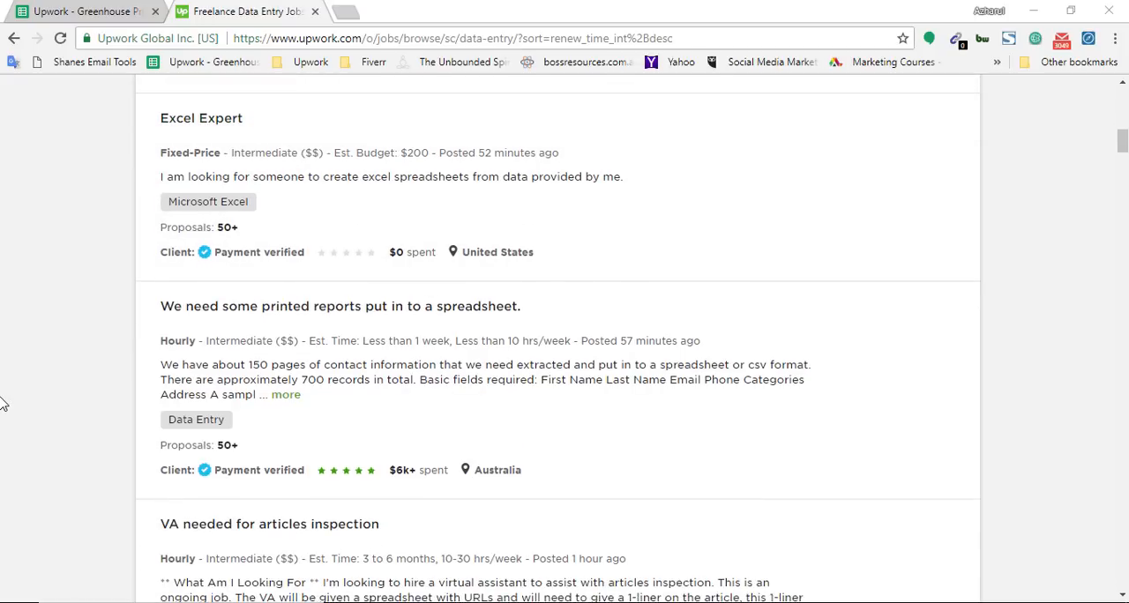
scroll(83, 339, "down", 1)
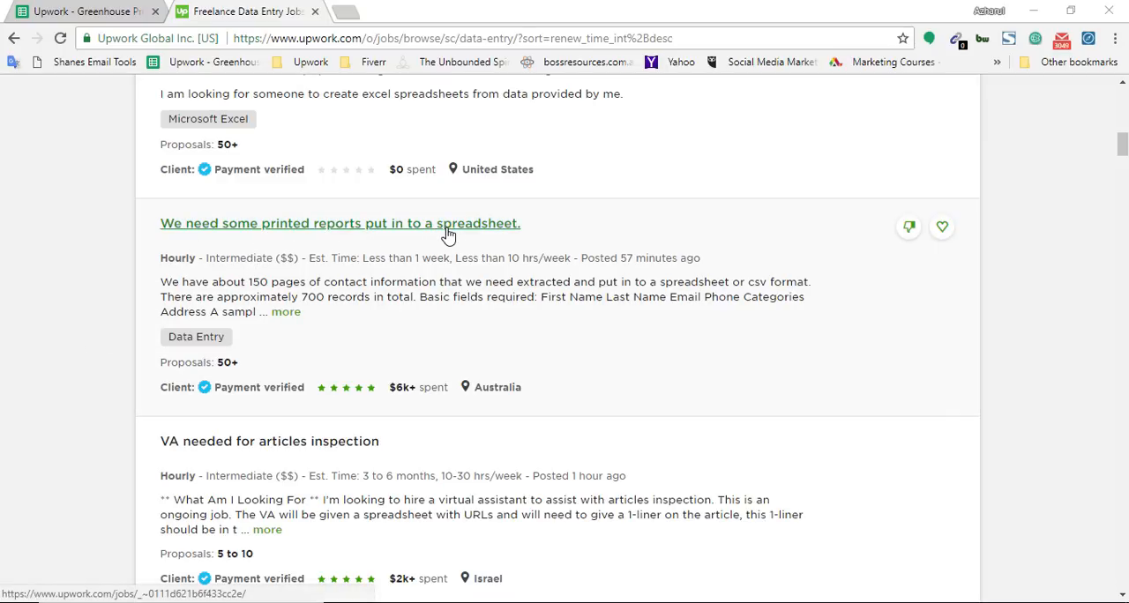
right_click(336, 225)
left_click(371, 237)
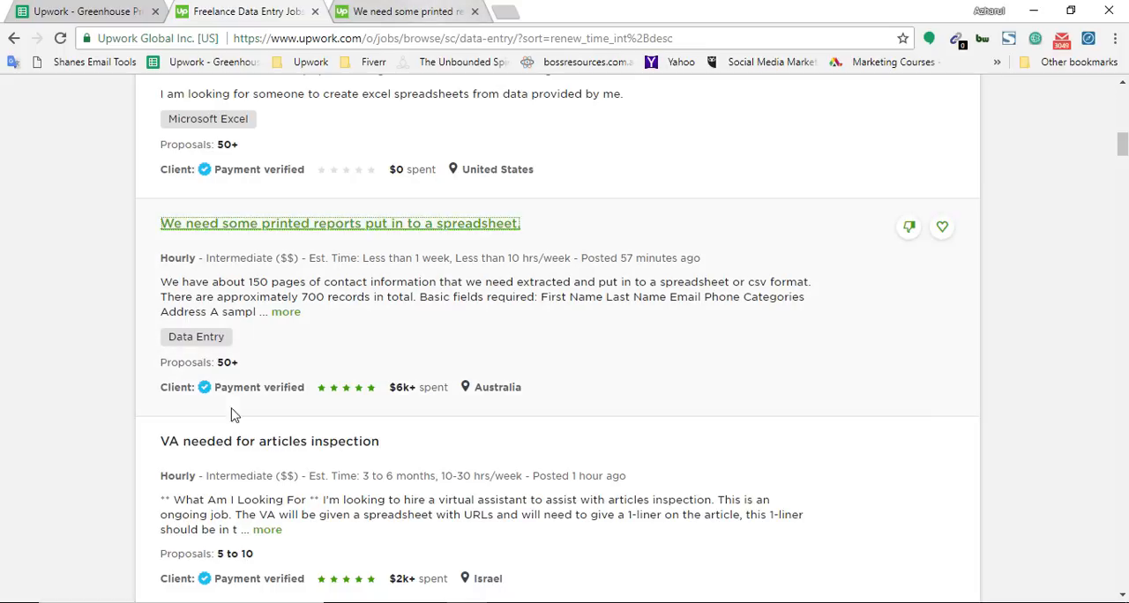
left_click(366, 225)
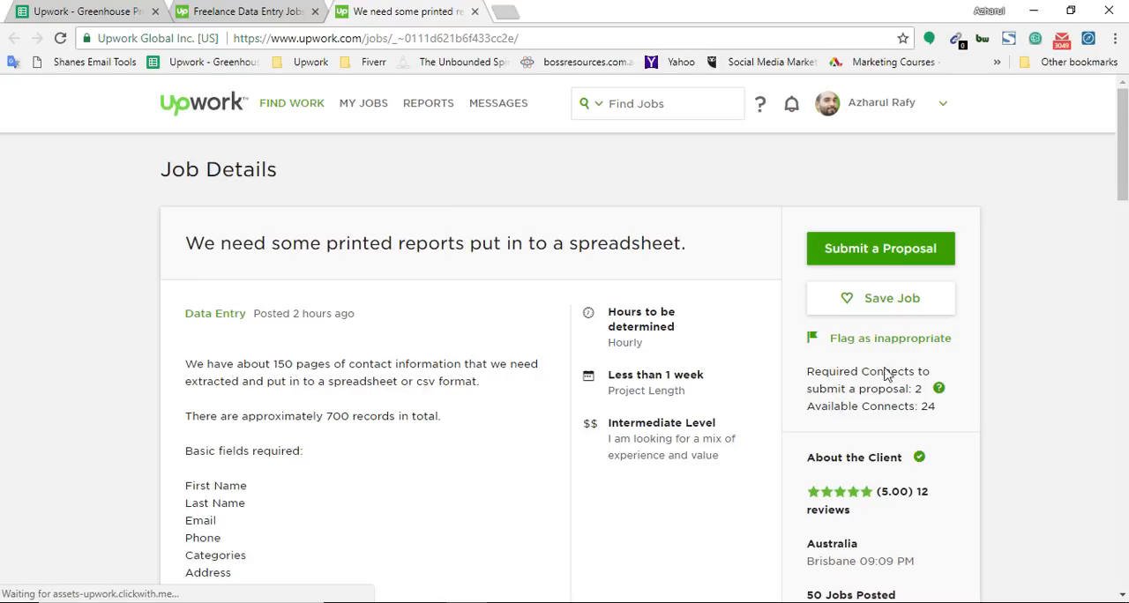
Step: Download the job's sample attachment DOC100518-10052018102901.pdf to the Downloads folder
scroll(886, 375, "down", 1)
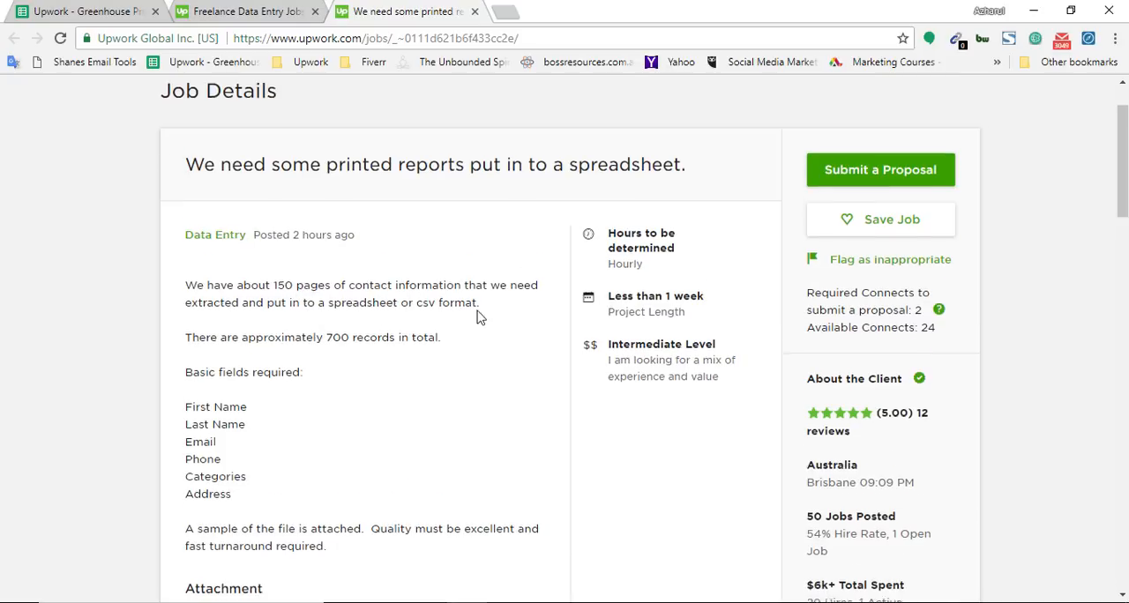
scroll(441, 299, "down", 2)
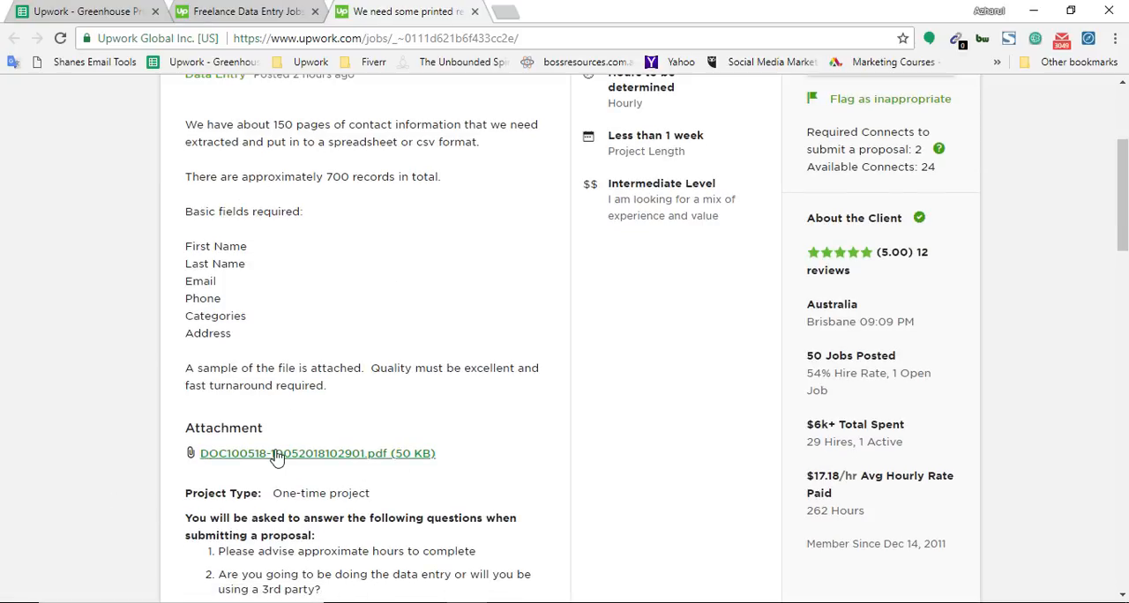
left_click(209, 453)
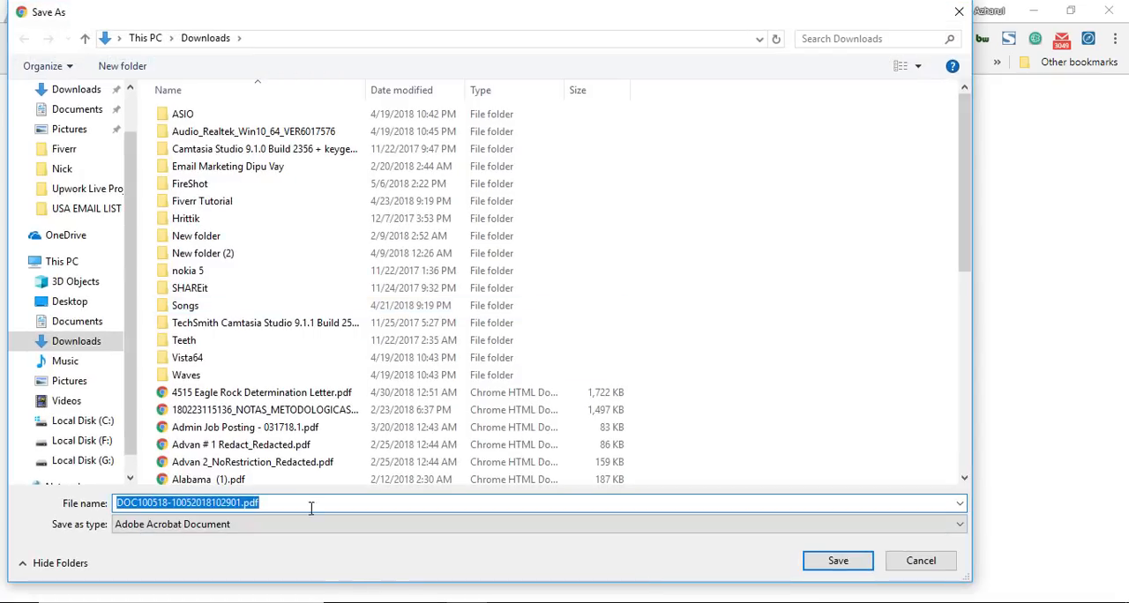
left_click(850, 561)
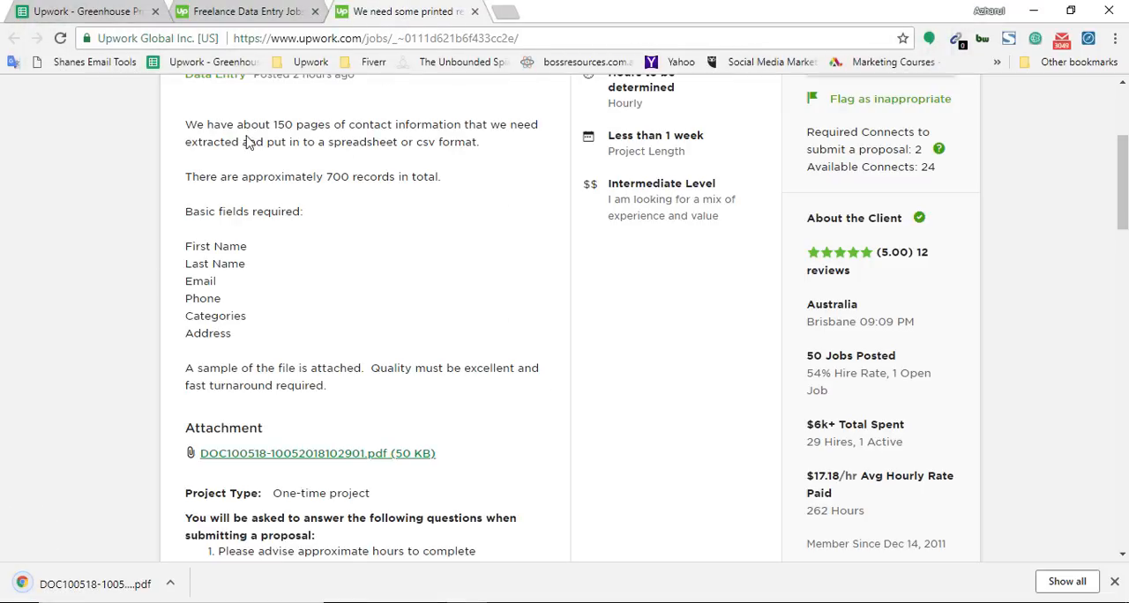
Step: Review the job description's output format, list of basic required fields, and quality and turnaround requirements
left_click_drag(485, 143, 256, 143)
left_click(208, 179)
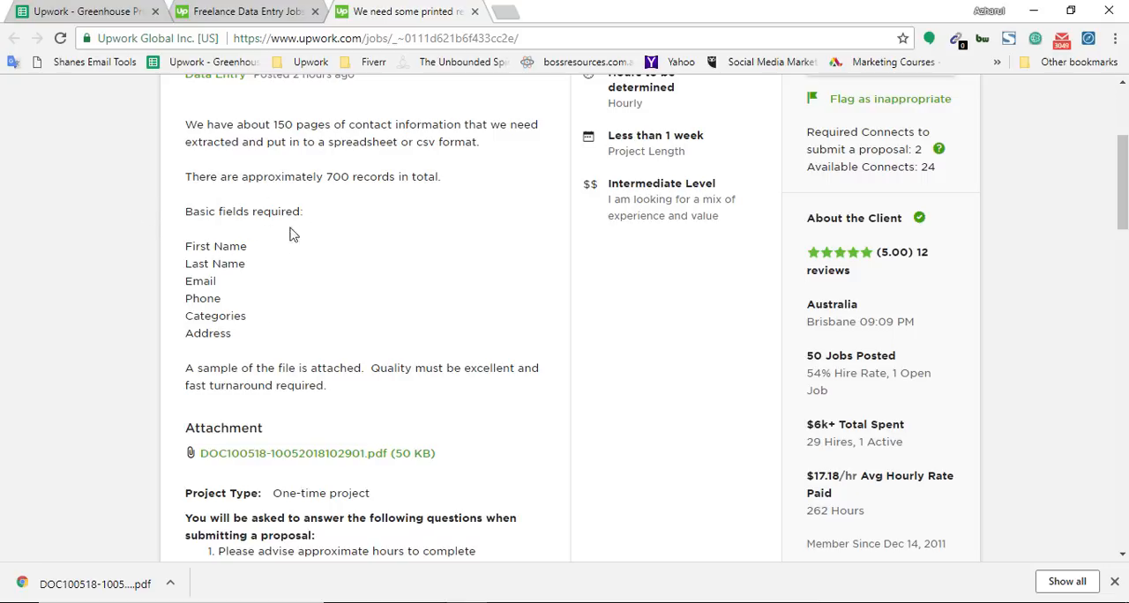
left_click_drag(185, 247, 217, 283)
left_click_drag(244, 336, 171, 263)
left_click(195, 383)
left_click_drag(366, 384, 368, 366)
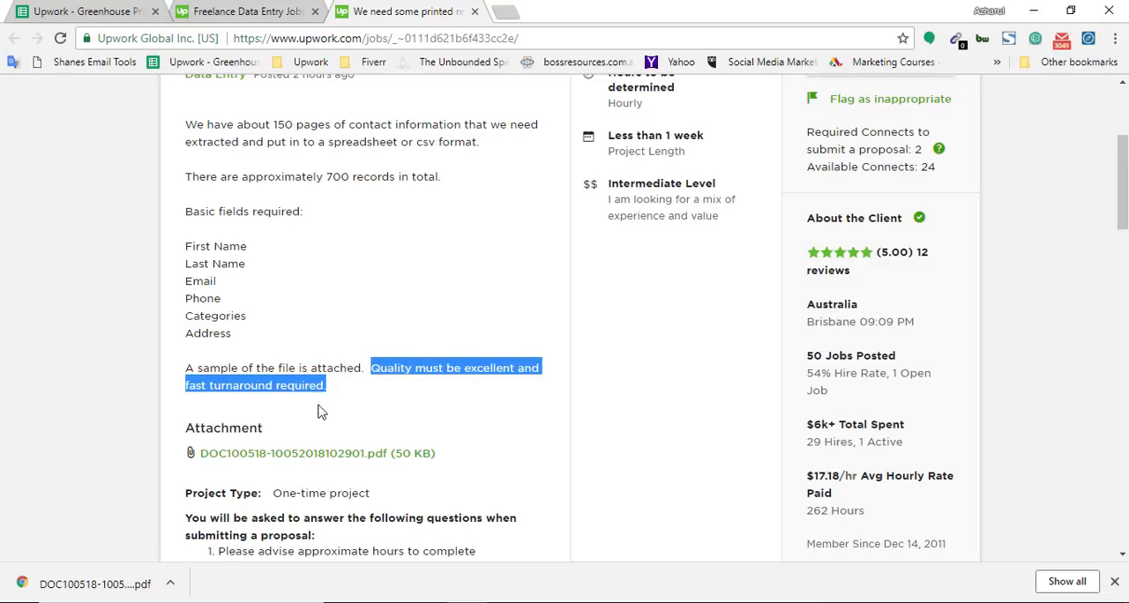
left_click(7, 427)
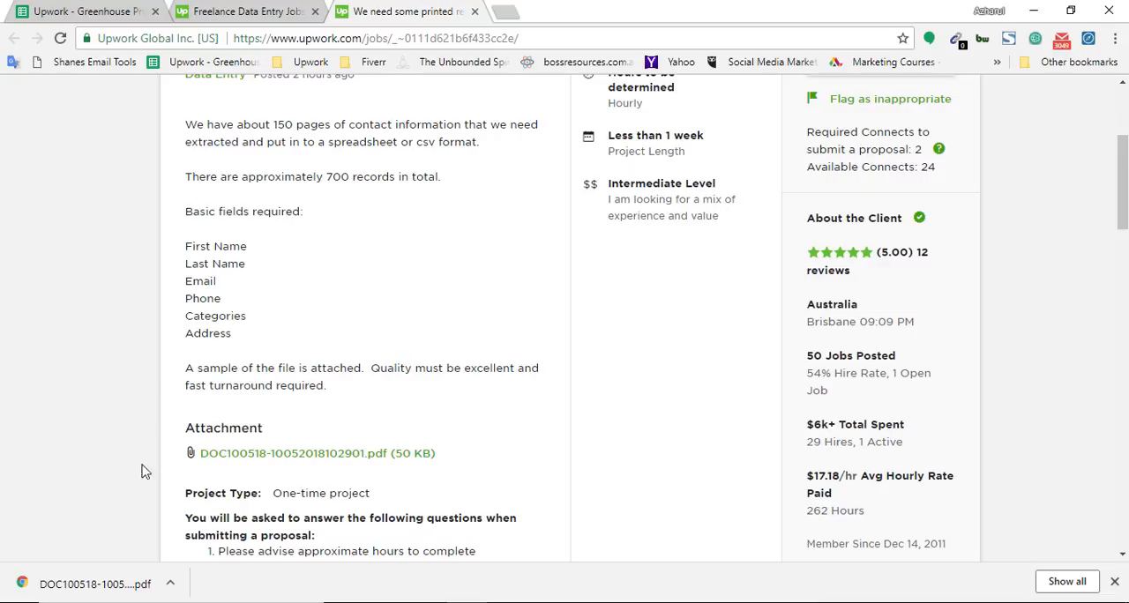
Step: Open the downloaded sample PDF and compare it with the basic fields required in the job post
left_click(81, 589)
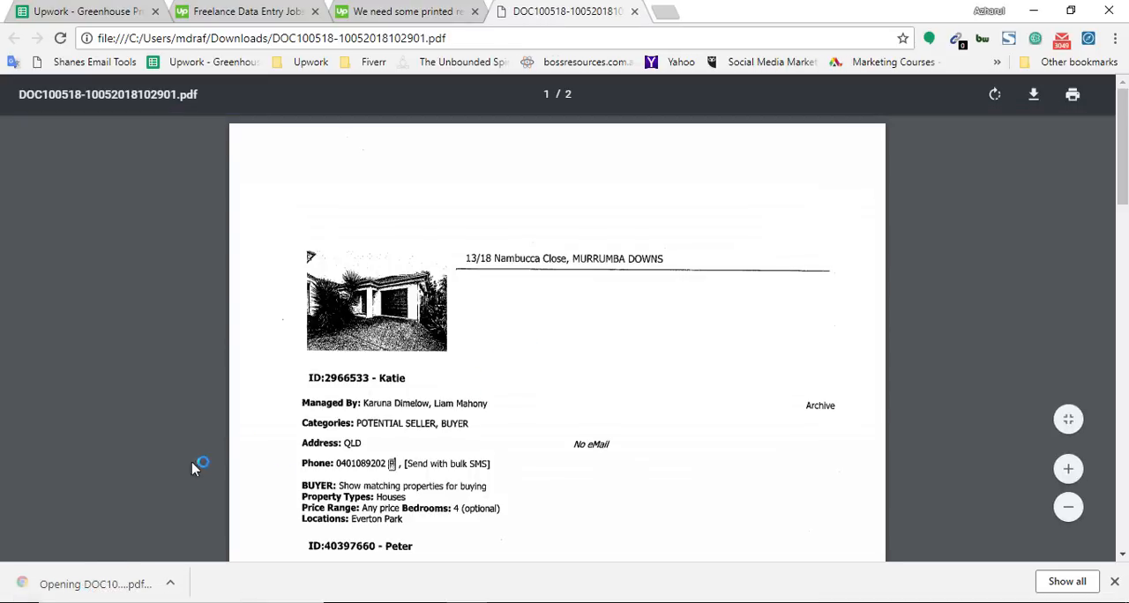
key("ctrl+shift+Tab")
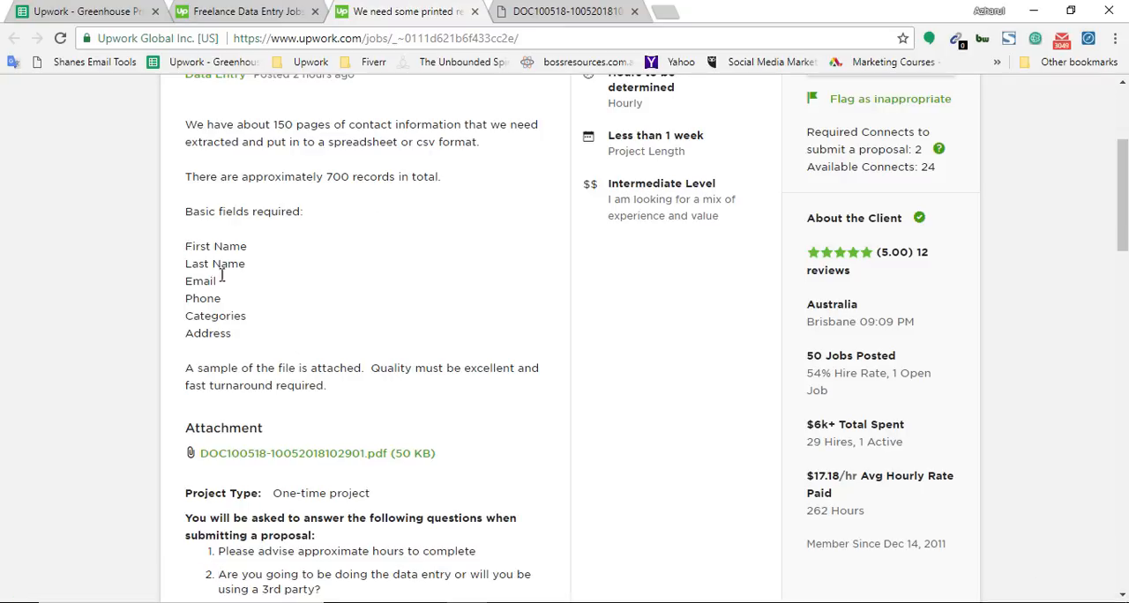
left_click_drag(221, 277, 251, 333)
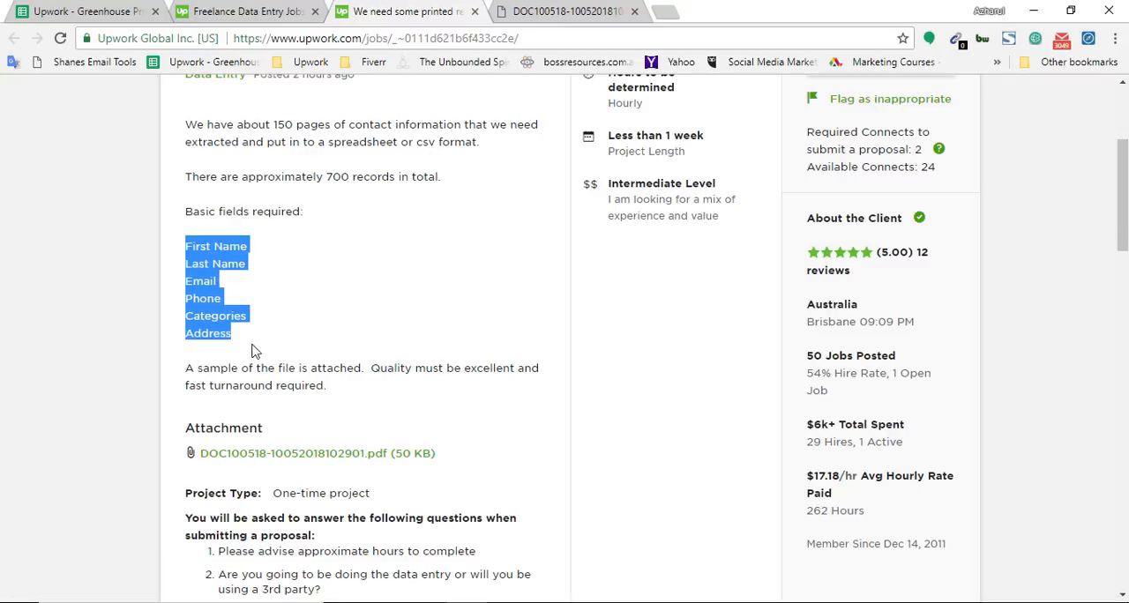
key("ctrl+Tab")
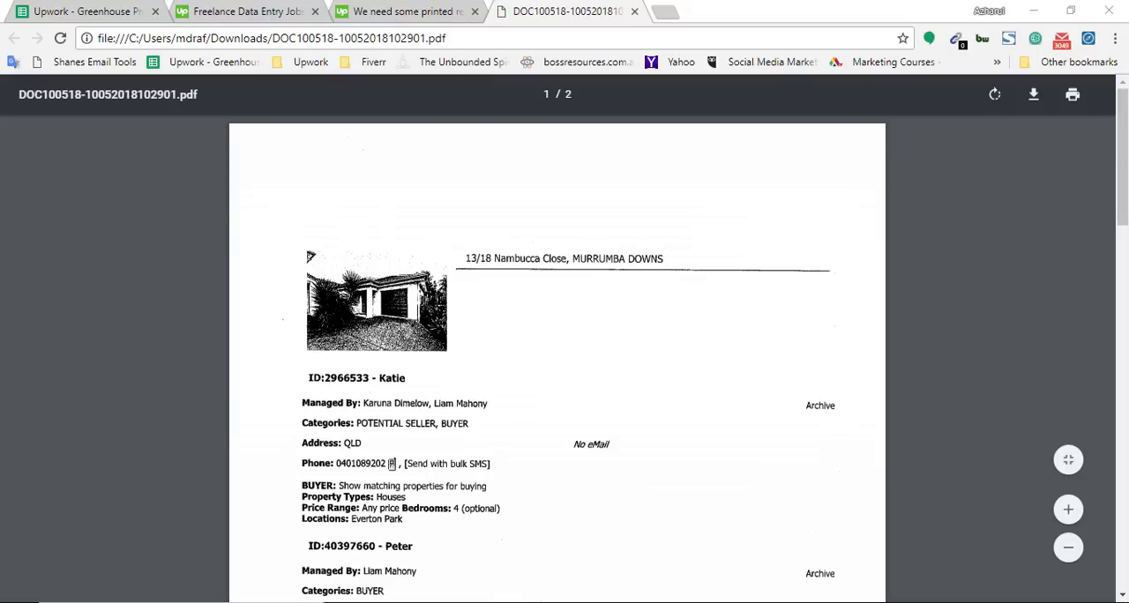
Step: Launch Microsoft Office Excel 2007 with a blank workbook
key("super")
type("ex")
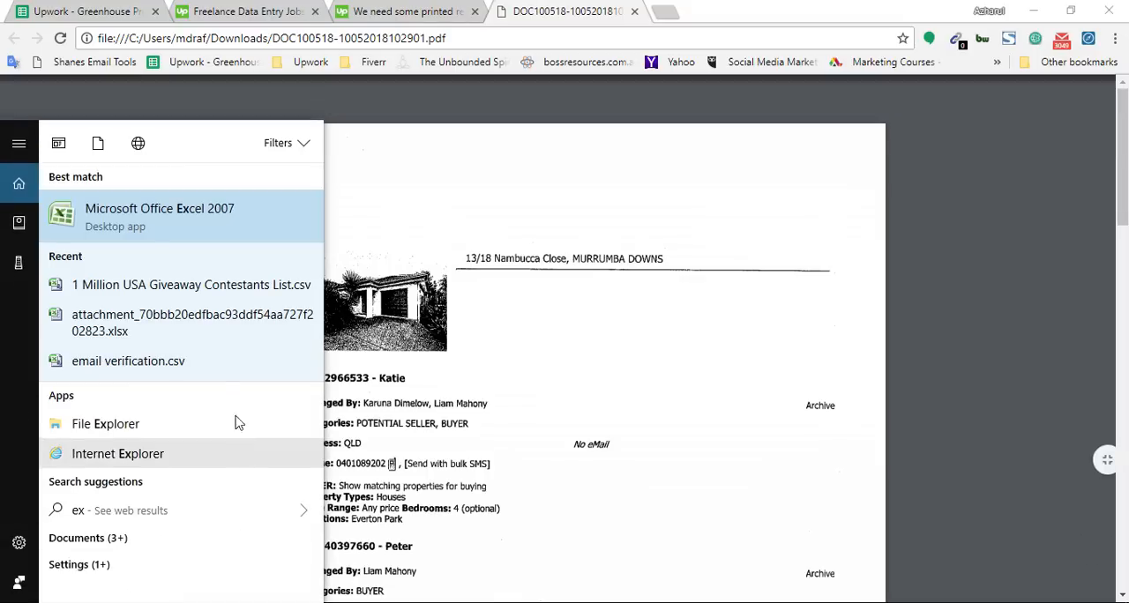
left_click(169, 230)
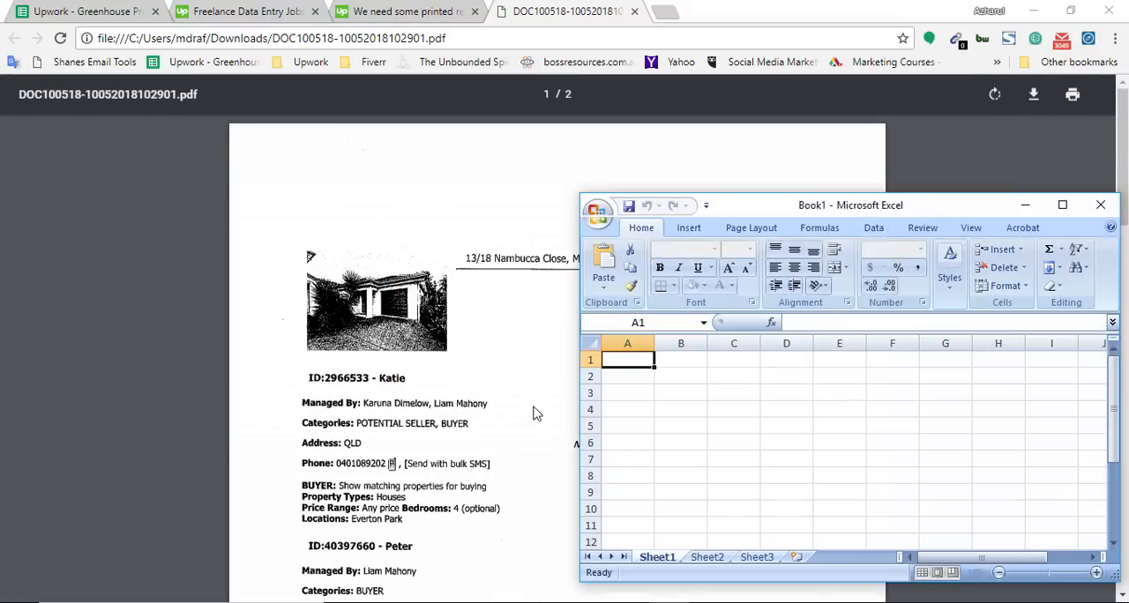
Step: Following the job post's required fields, enter the column headers First Name in A1 and Last Name in B1 of the Excel workbook
left_click(396, 7)
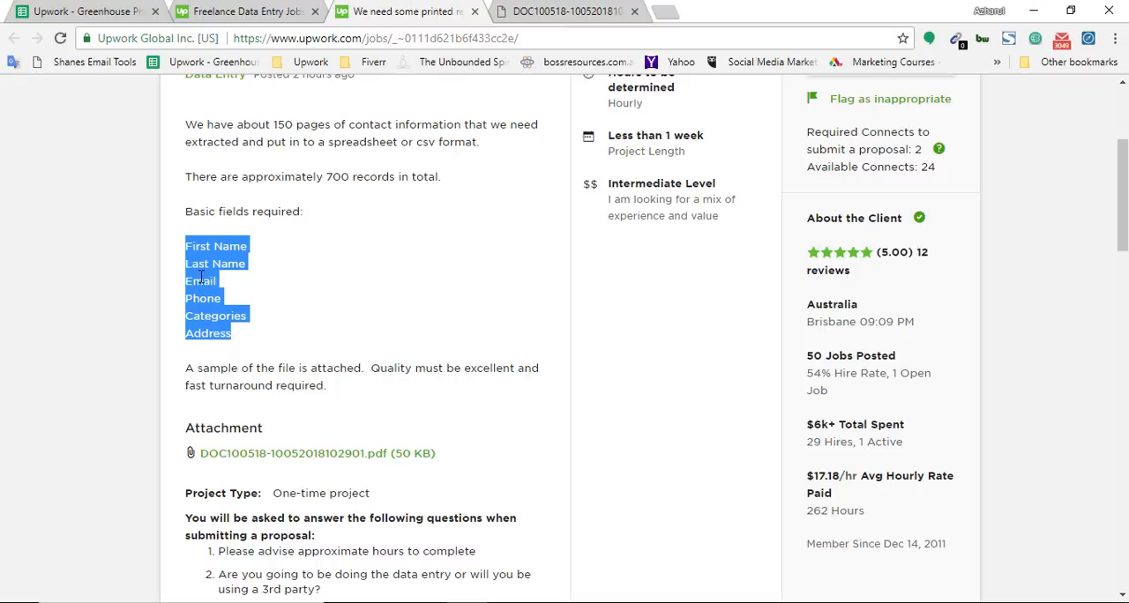
left_click(202, 247)
left_click_drag(196, 246, 233, 245)
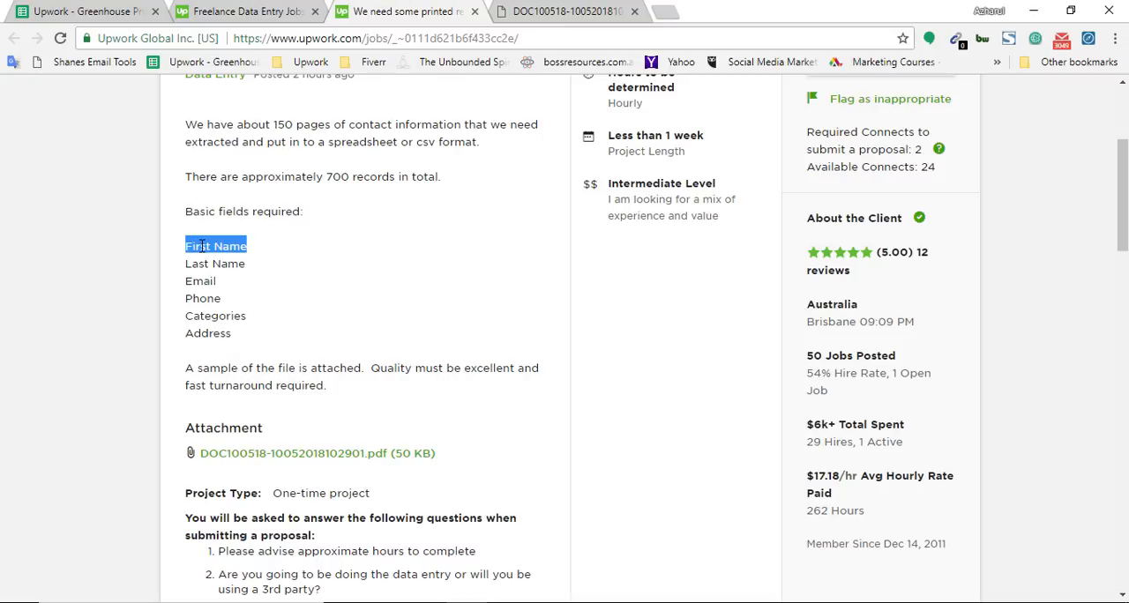
key("alt+Tab")
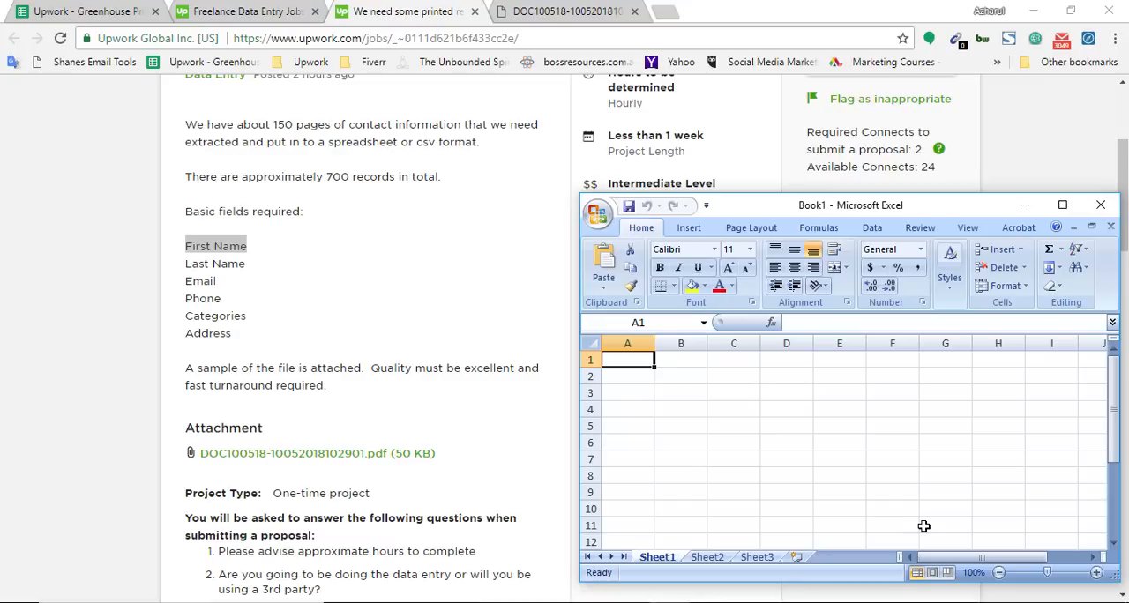
type("Fur")
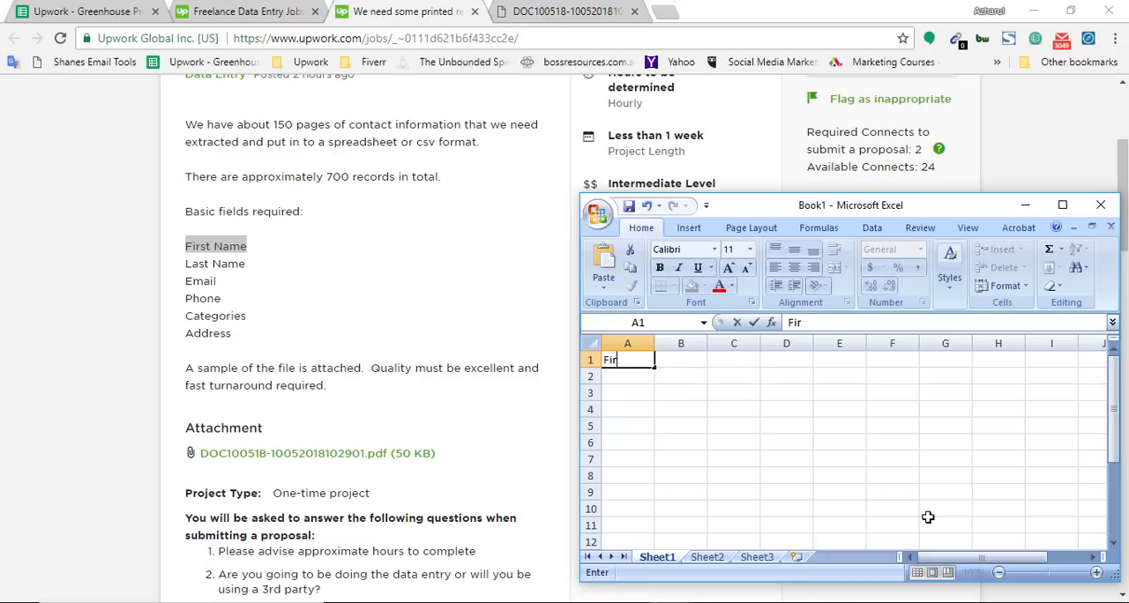
type("st Name")
key("Tab")
type("Last")
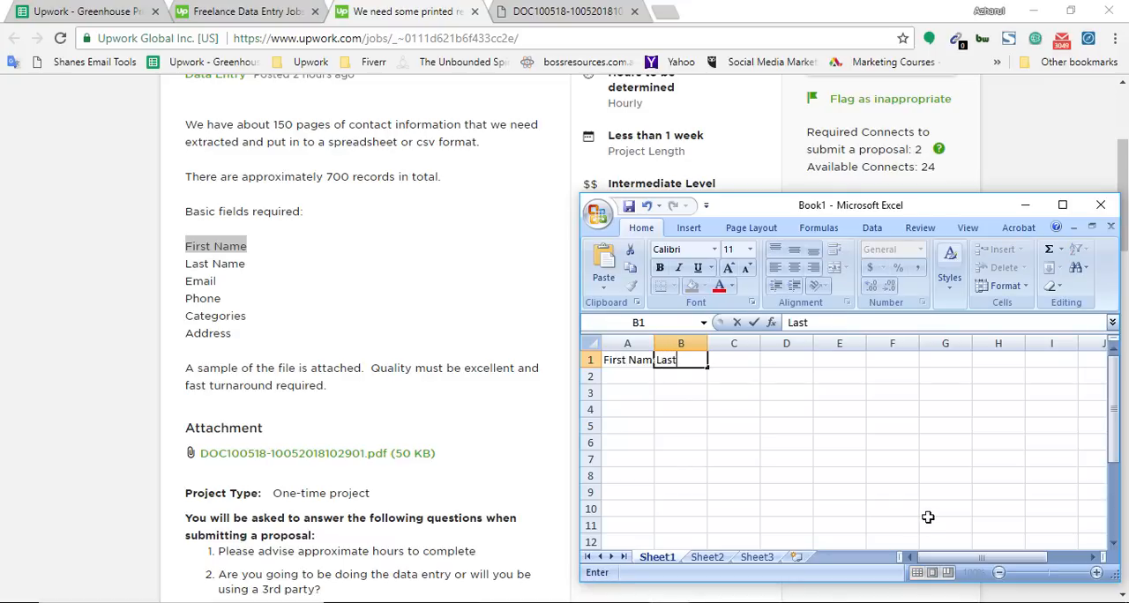
type(" Name")
key("Tab")
Step: Complete the header row with Email in C1, Phone in D1, Categories in E1 and Address in F1
type("Email")
key("Tab")
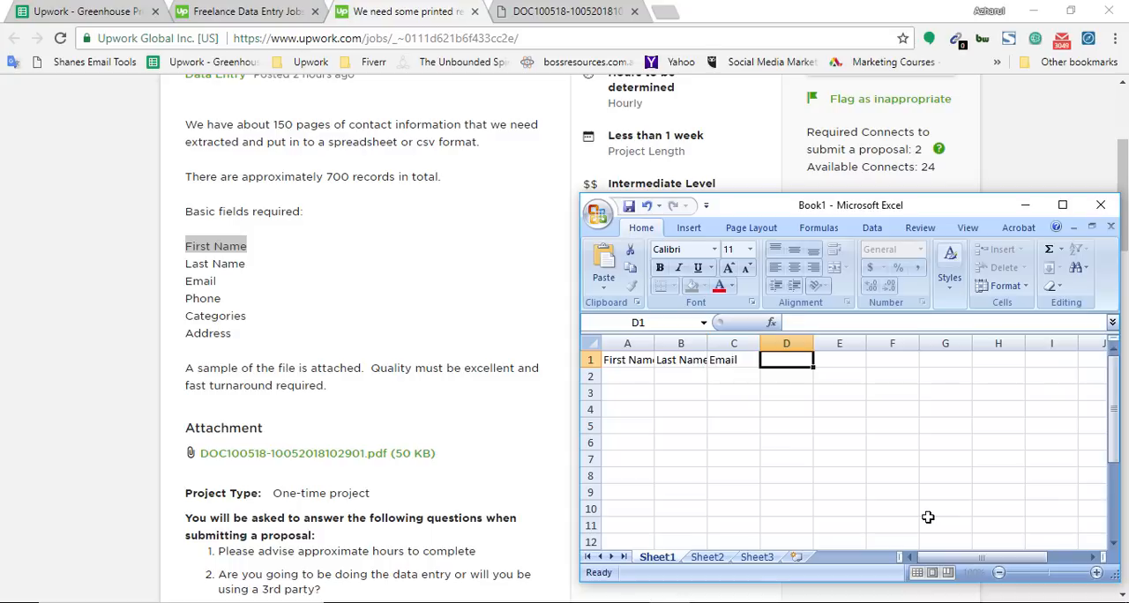
type("Phone")
key("Tab")
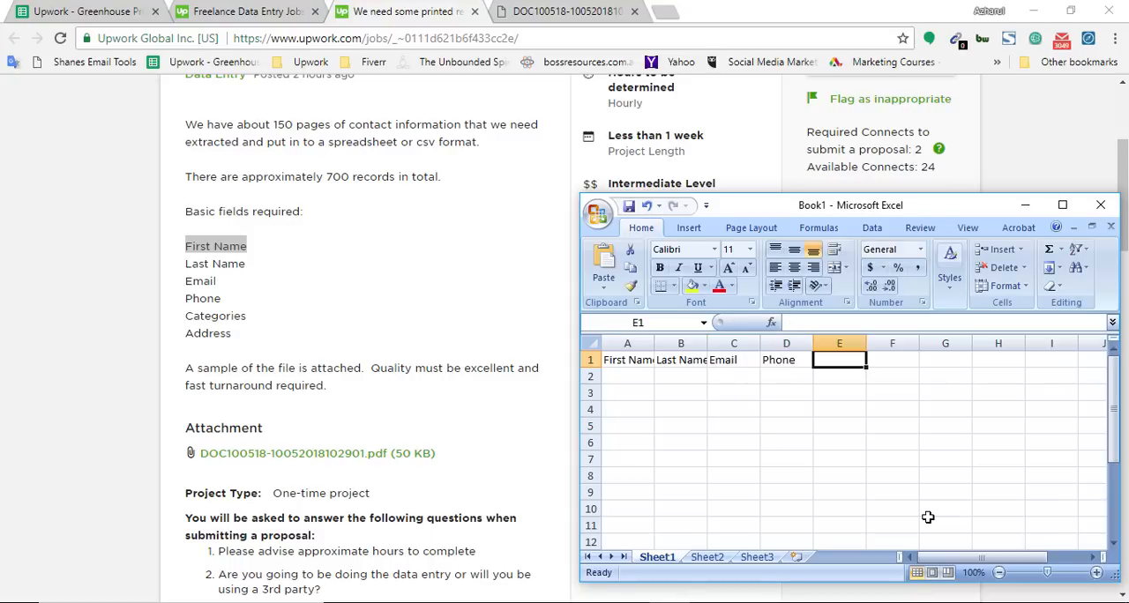
type("V")
type("atego")
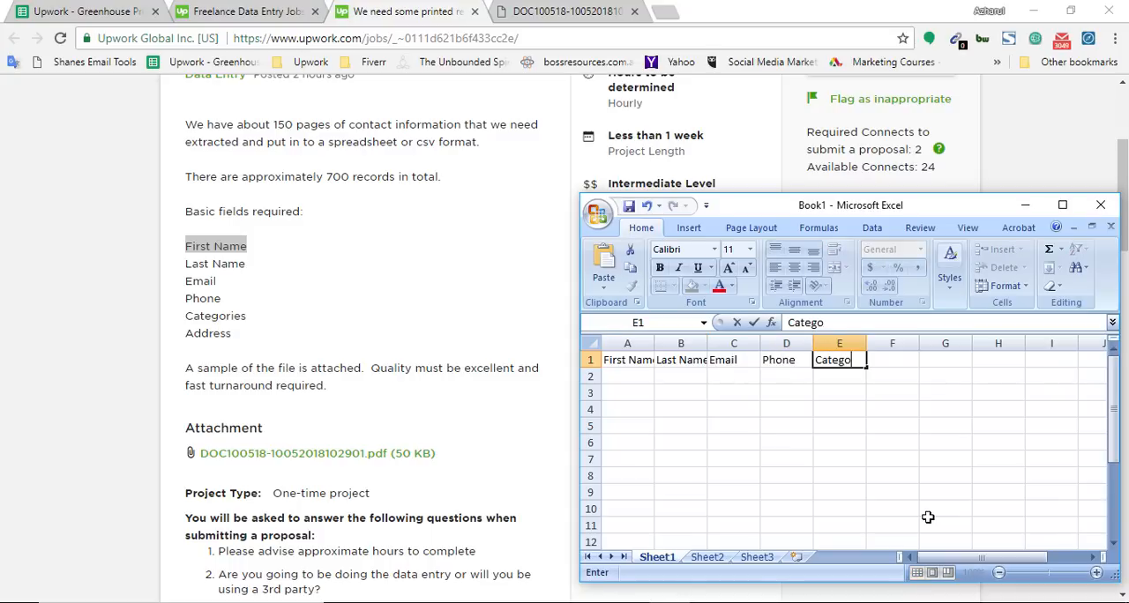
type("ries")
key("Tab")
type("A")
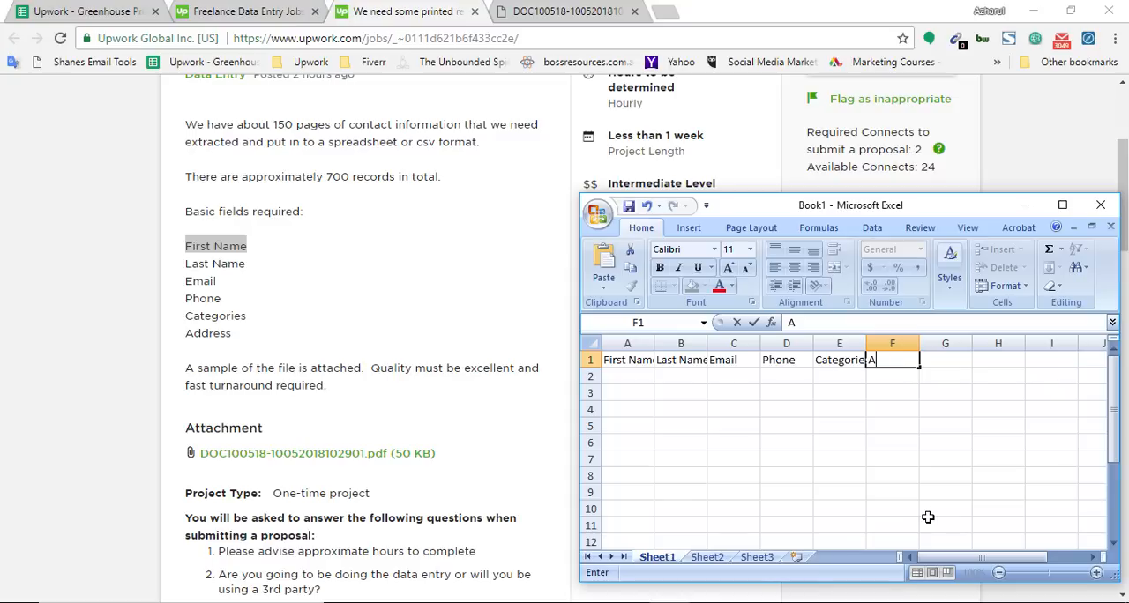
type("ddress")
Step: Widen columns A to F equally so that every header fits its cell
left_click(793, 448)
left_click_drag(627, 343, 941, 342)
left_click(919, 392)
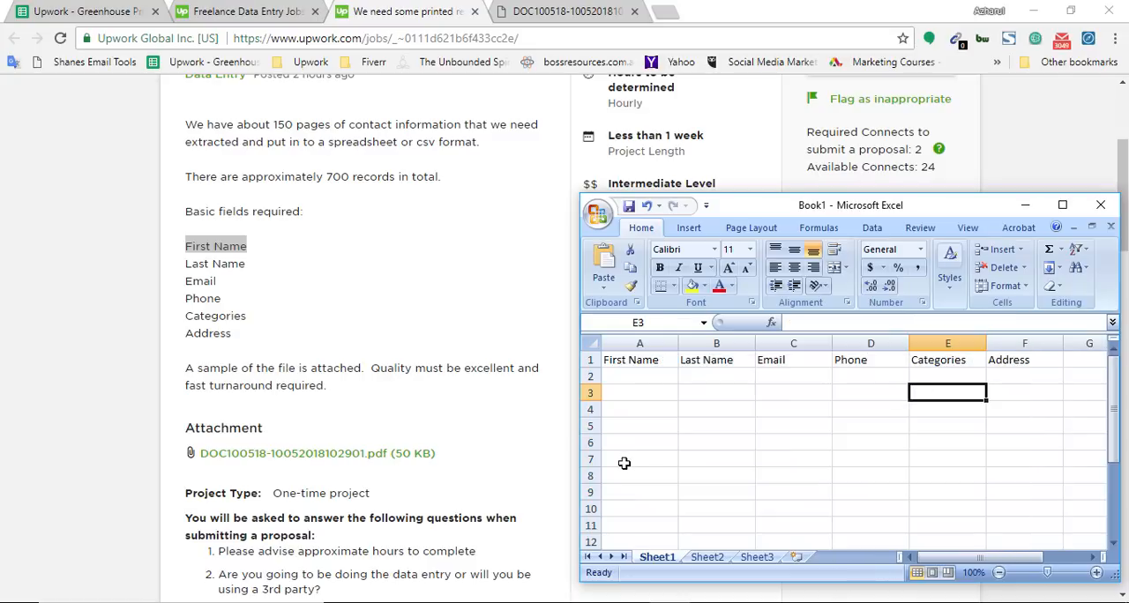
Step: Enlarge the sample PDF and examine the first contact record alongside the Excel worksheet's headers
left_click(582, 11)
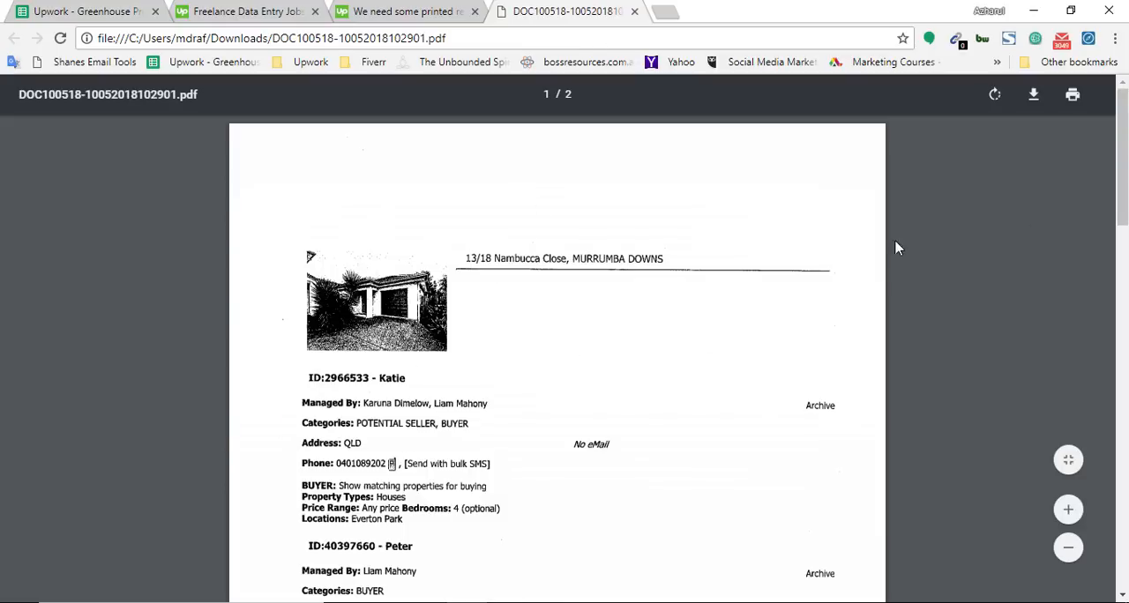
scroll(522, 472, "up", 2)
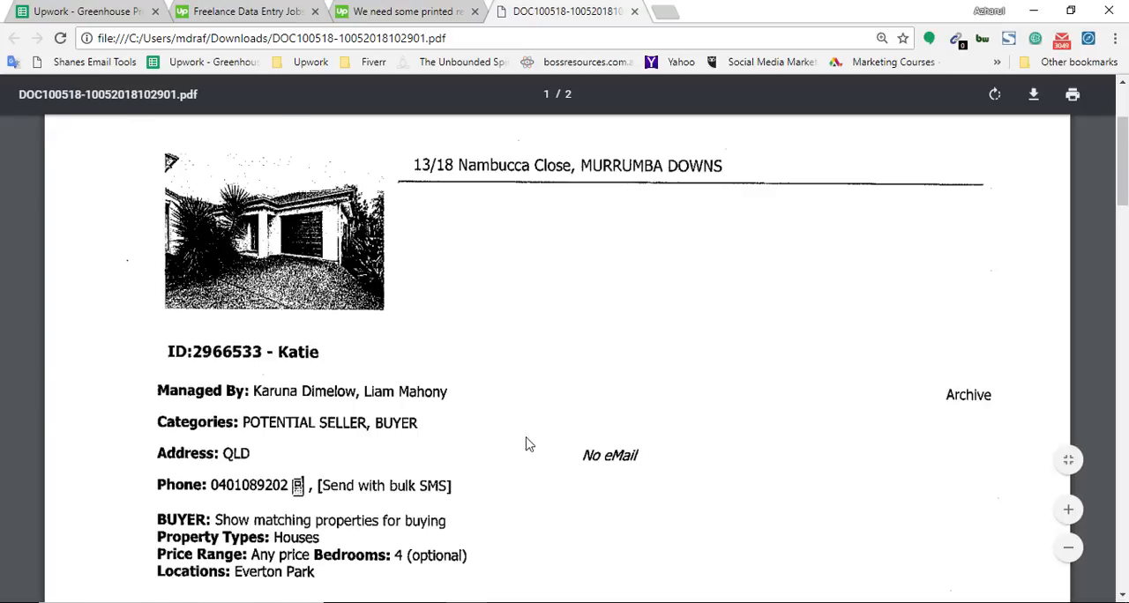
scroll(525, 445, "up", 1)
left_click_drag(667, 592, 436, 602)
left_click(556, 602)
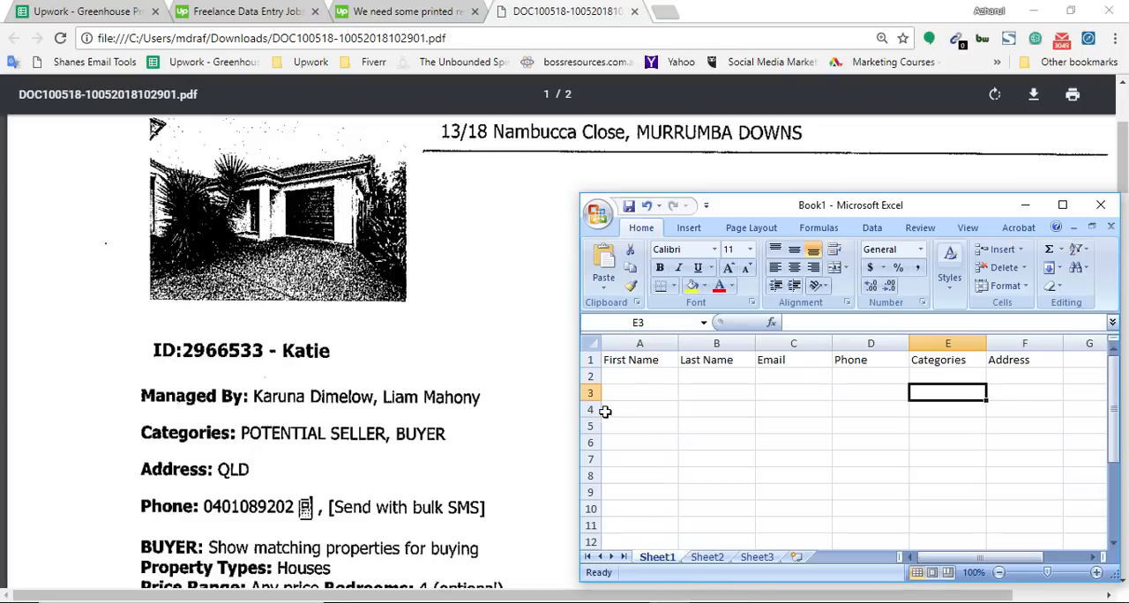
scroll(71, 425, "up", 2)
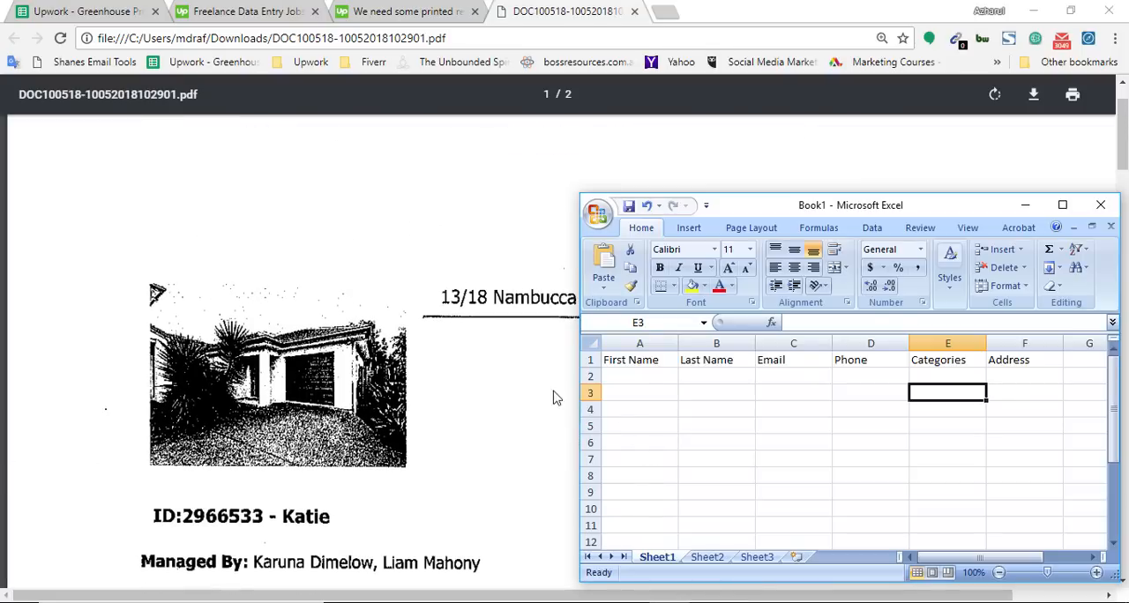
left_click(687, 459)
left_click(760, 377)
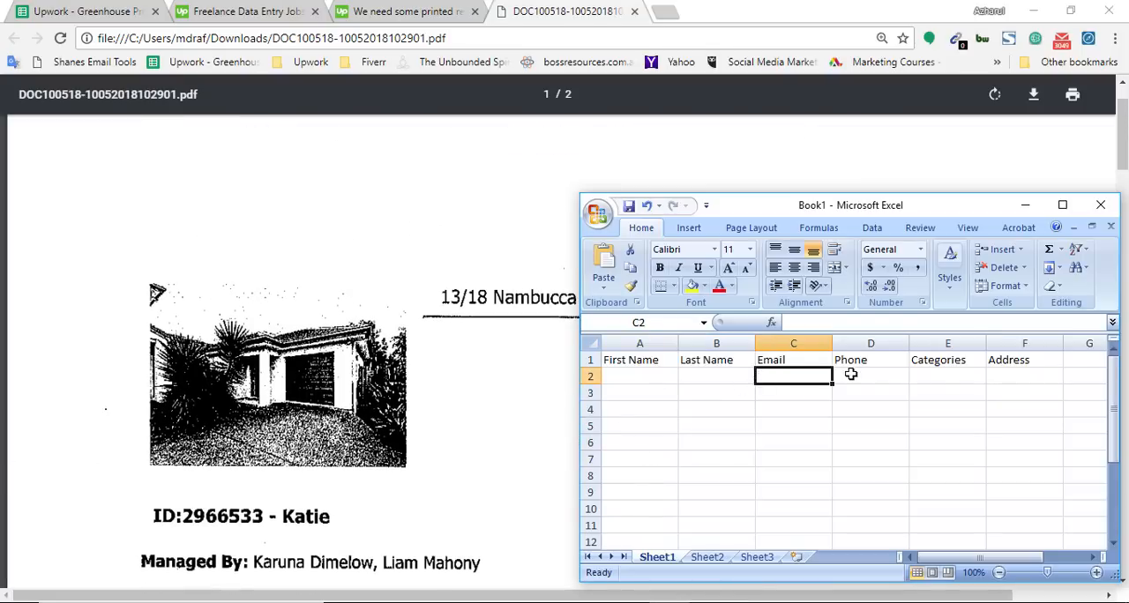
left_click(419, 401)
scroll(796, 270, "down", 3)
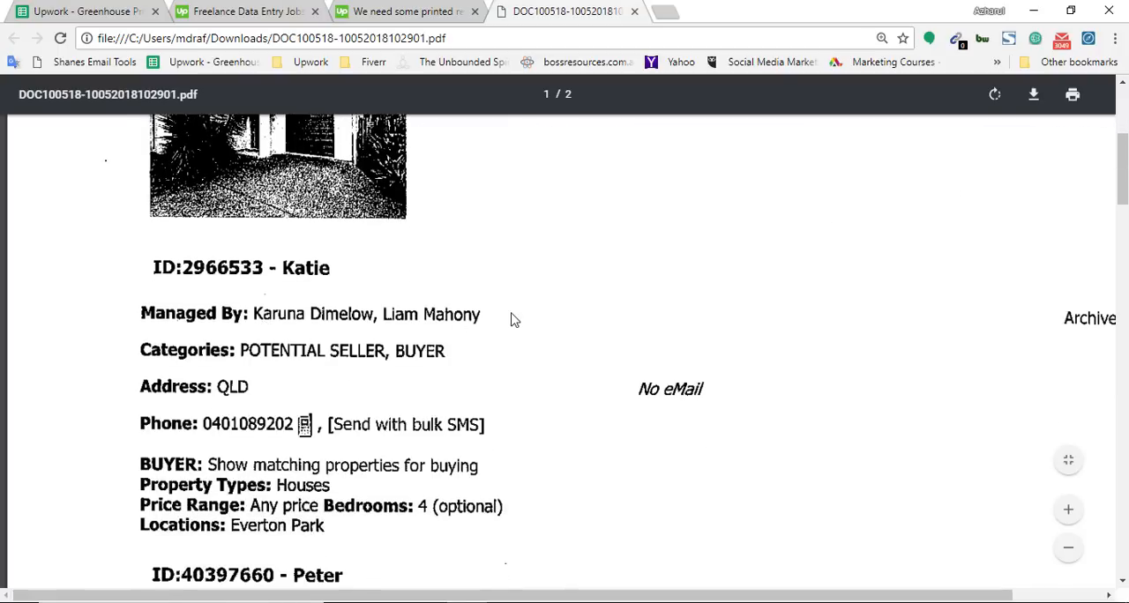
left_click(652, 602)
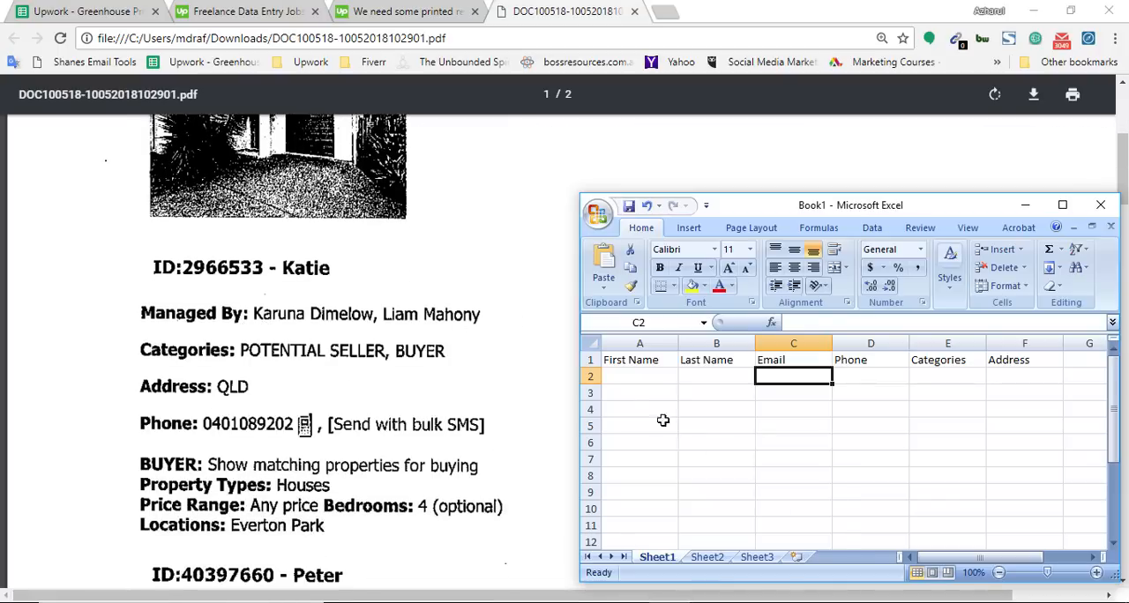
Step: Enter the first person named under Managed By in the first PDF record, first name in A2 and last name in B2
left_click(640, 377)
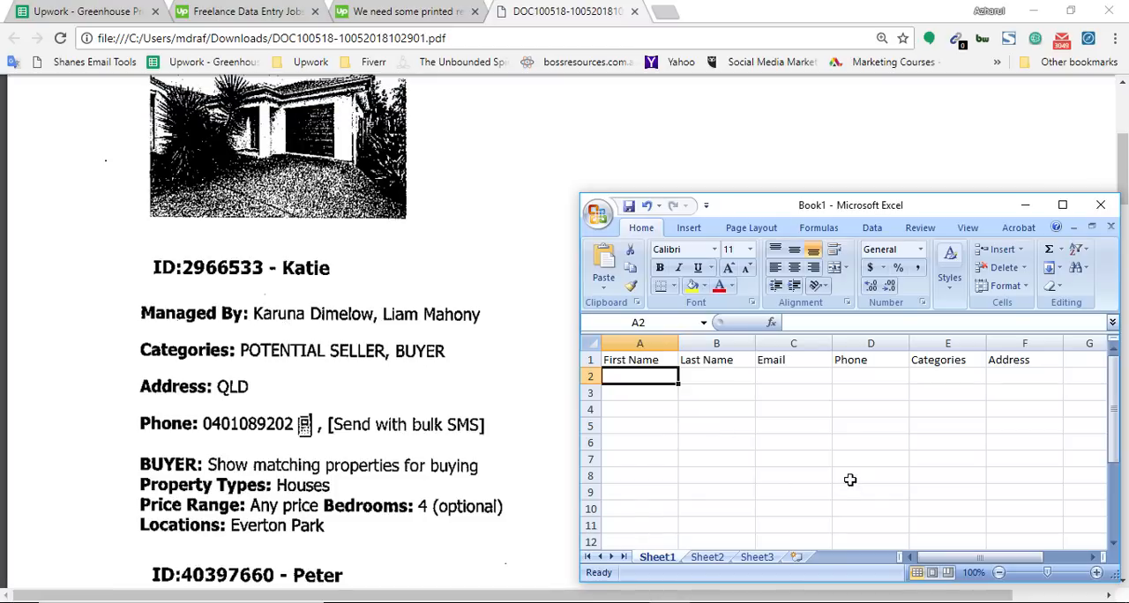
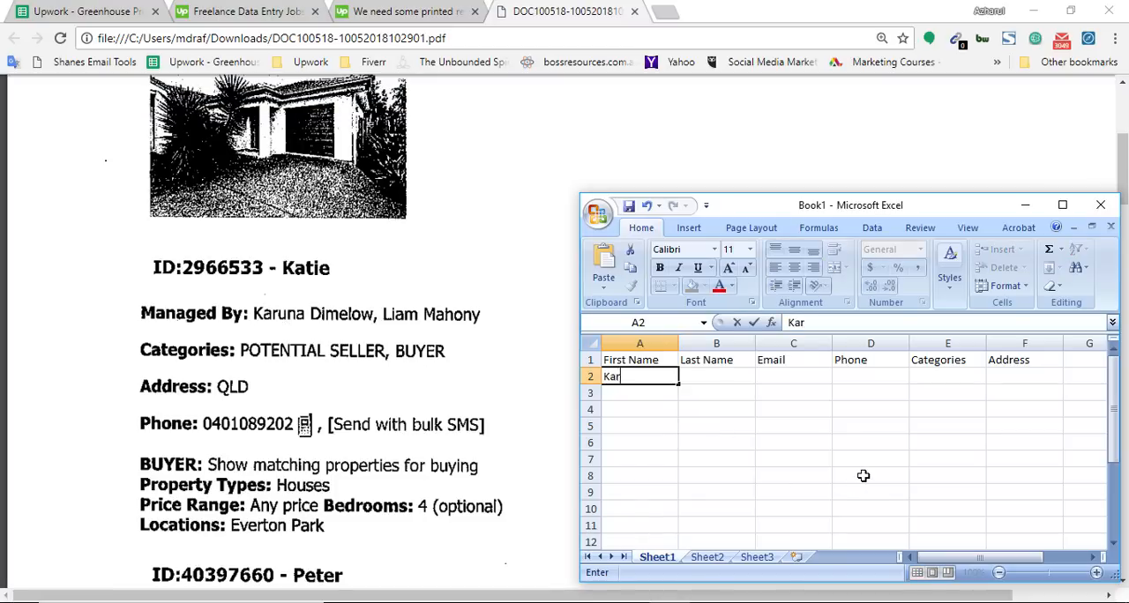
key("Tab")
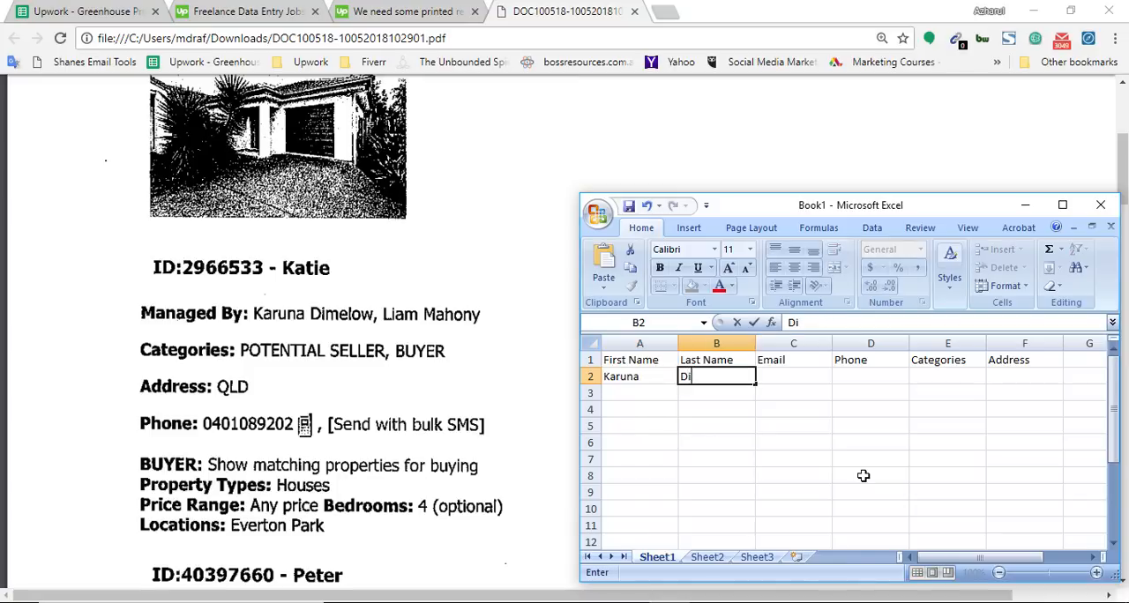
key("Tab")
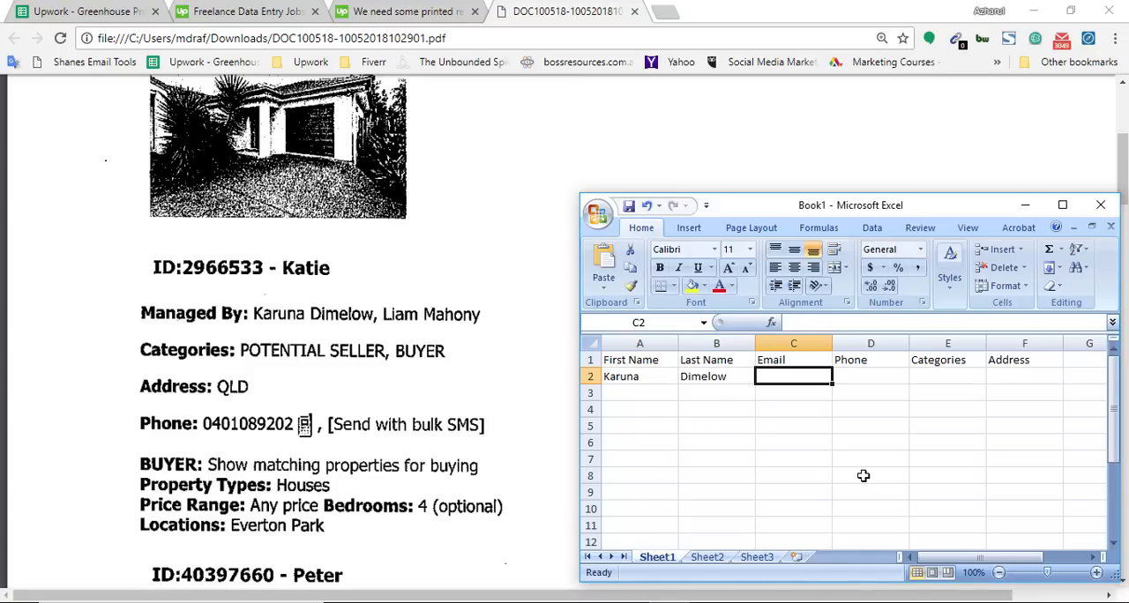
Step: Leave the Email cell empty and enter the phone number from the first PDF record in D2
left_click(62, 414)
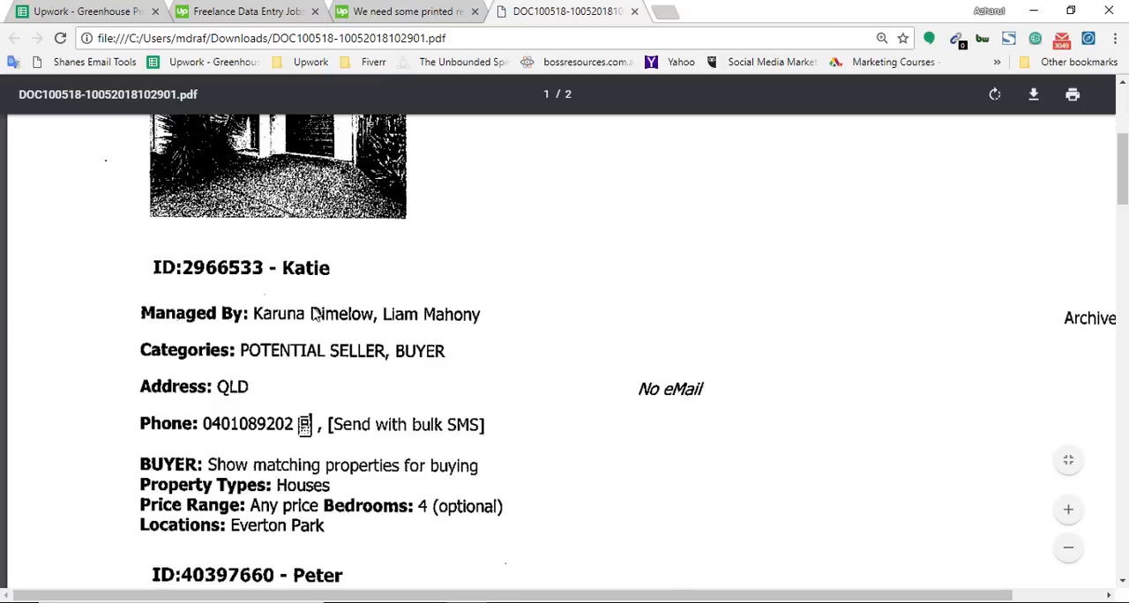
key("alt+Tab")
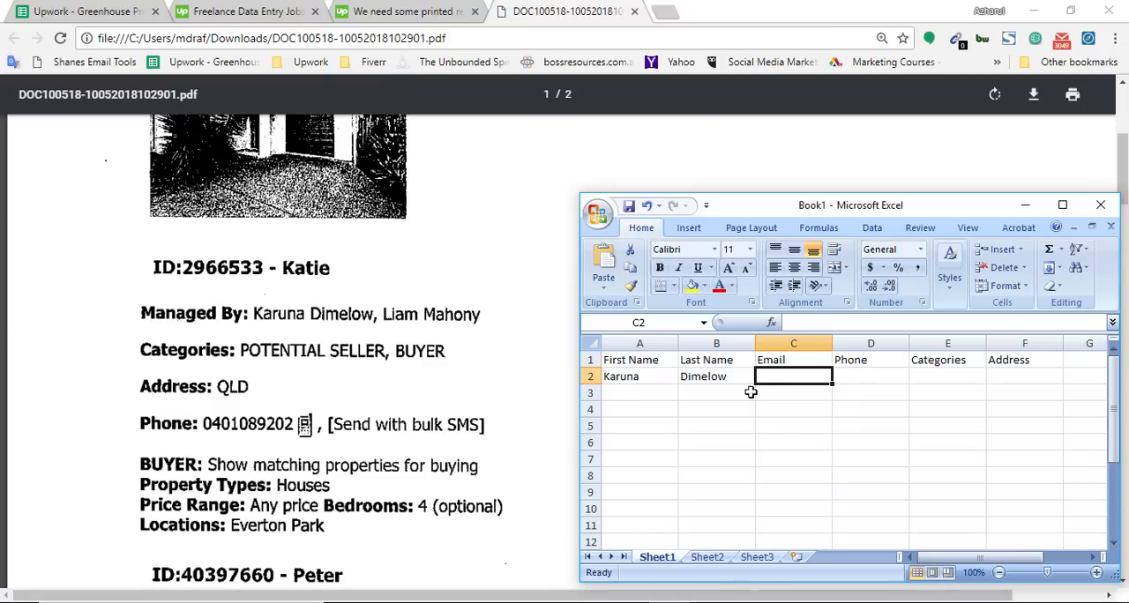
left_click(859, 384)
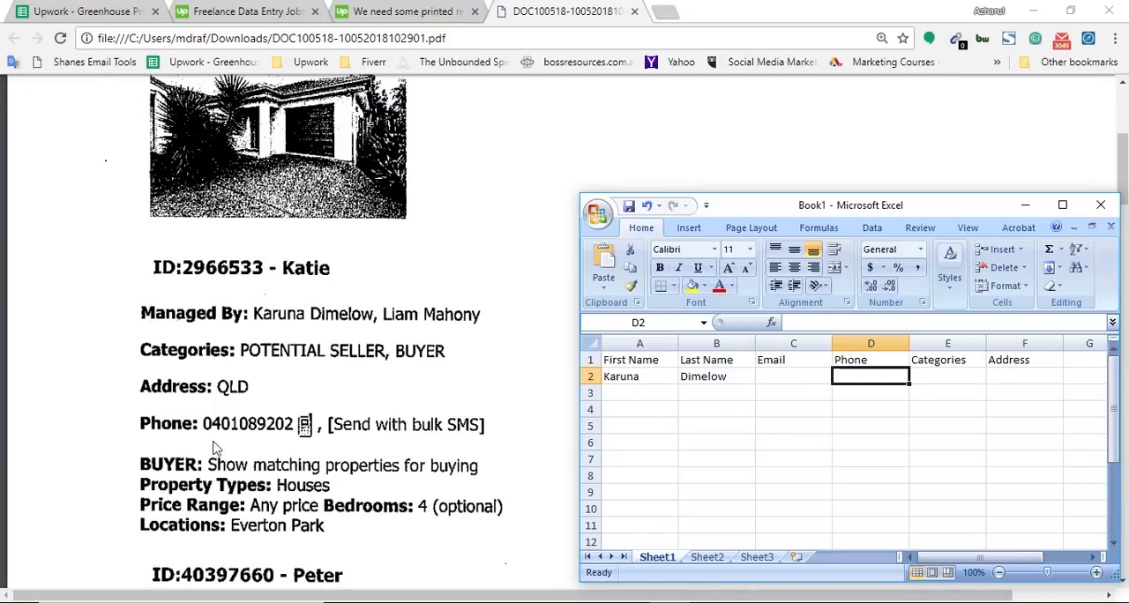
left_click(868, 423)
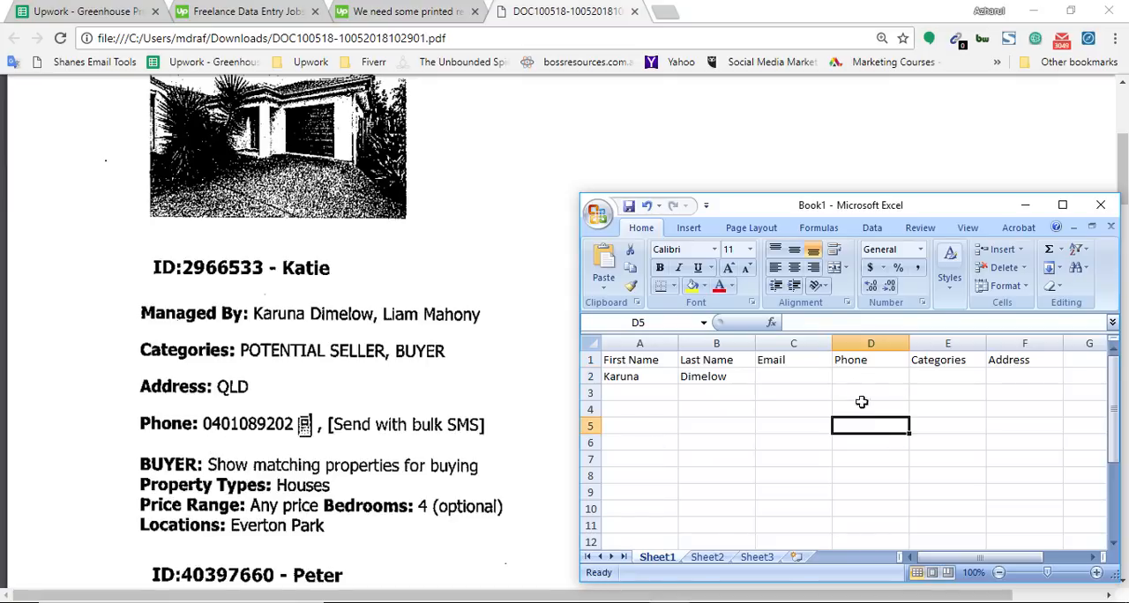
left_click_drag(851, 377, 858, 490)
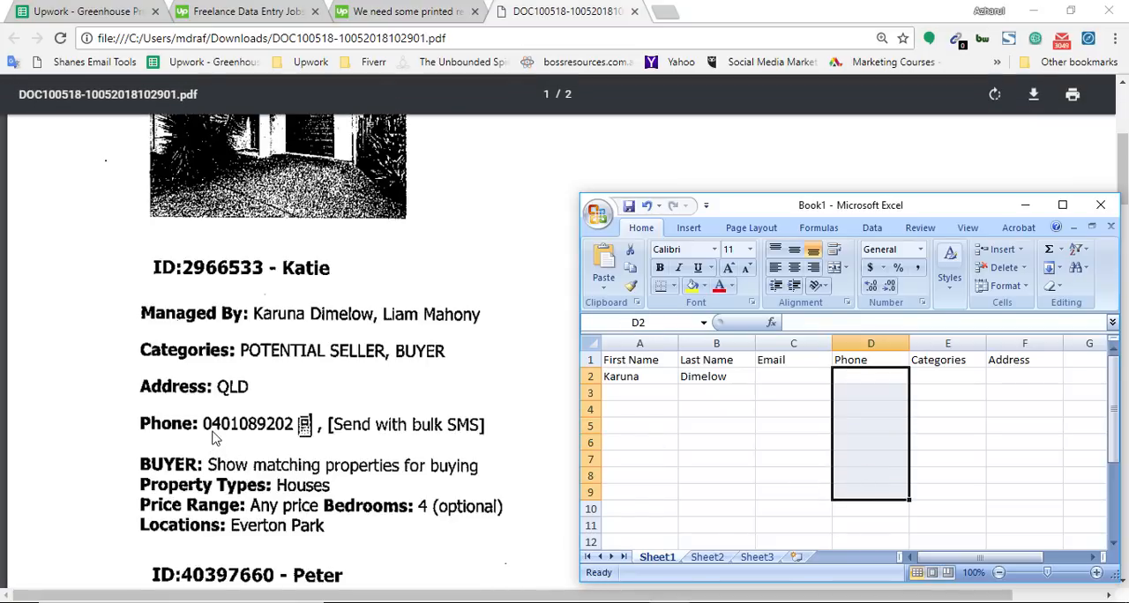
double_click(862, 376)
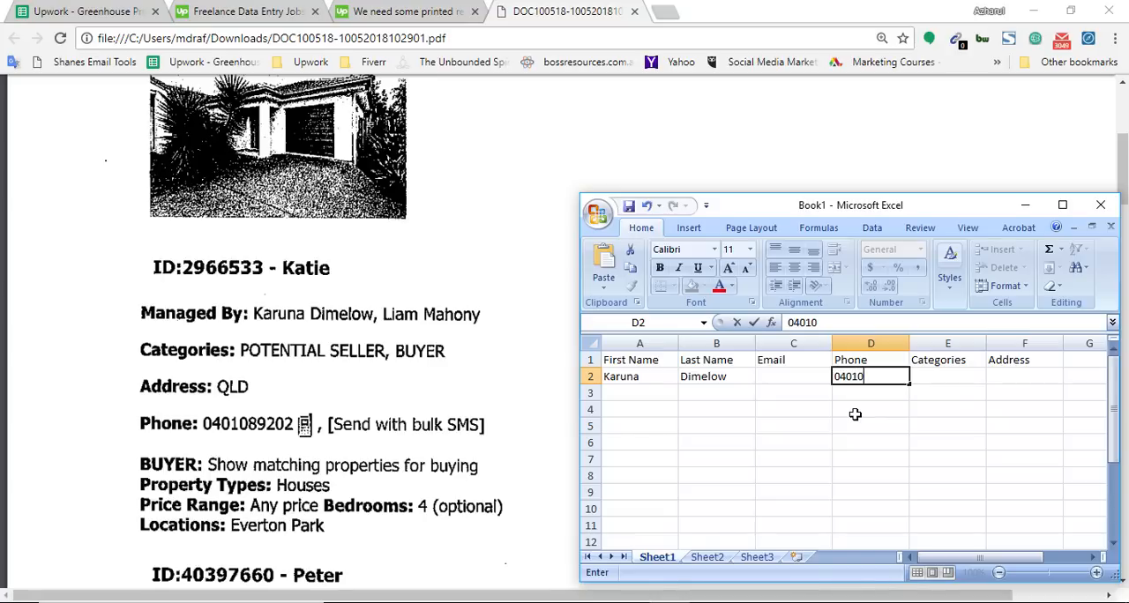
type("202")
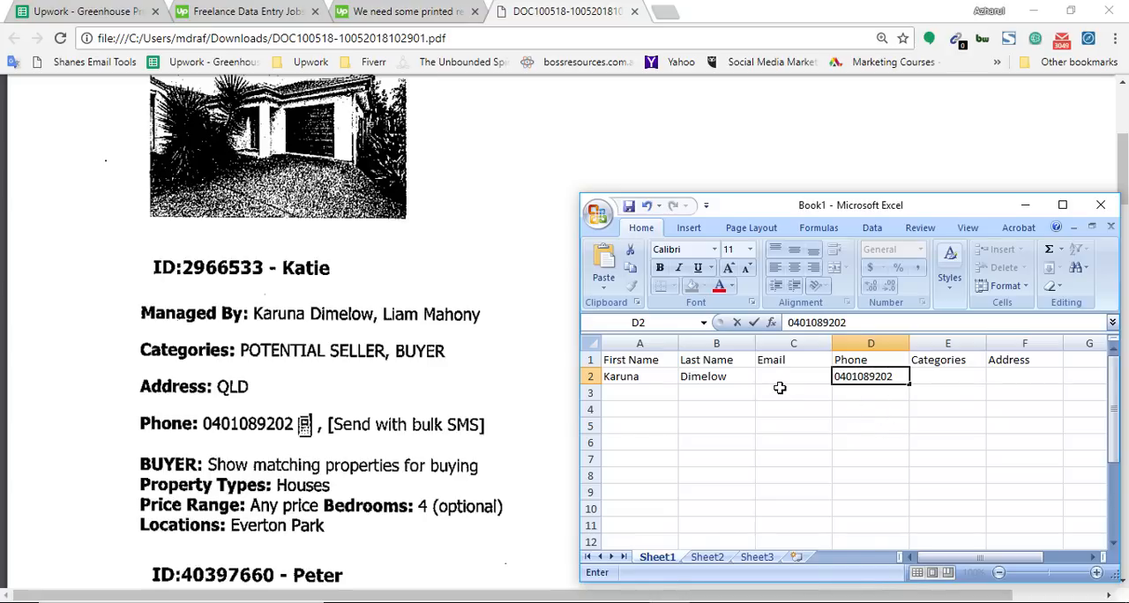
key("Return")
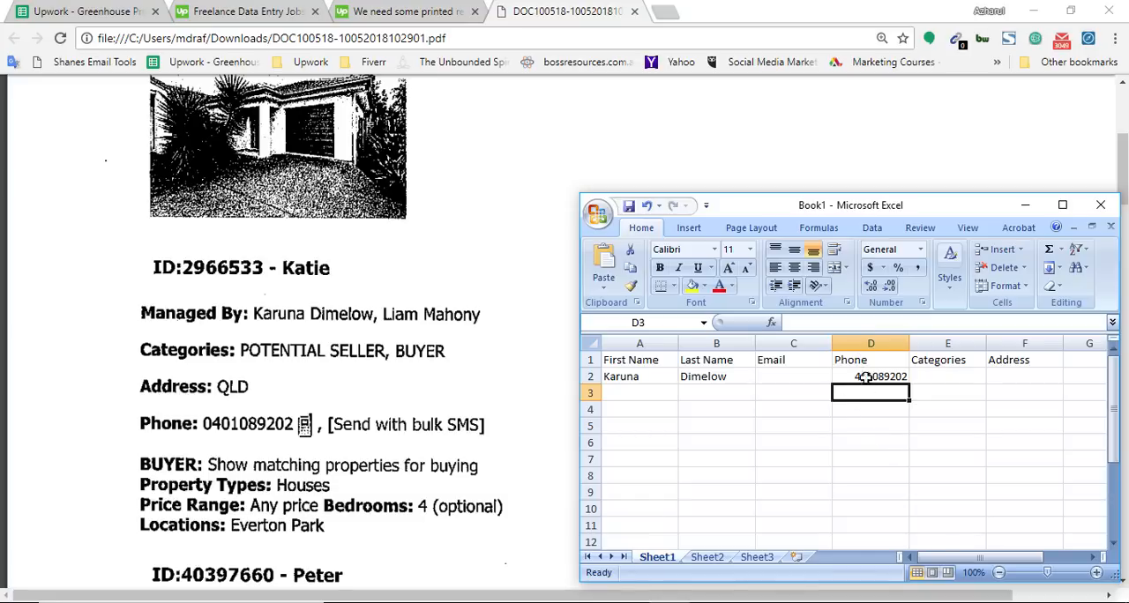
Step: Format the Phone column cells from D2 downward as Text
left_click_drag(870, 374, 860, 462)
right_click(860, 406)
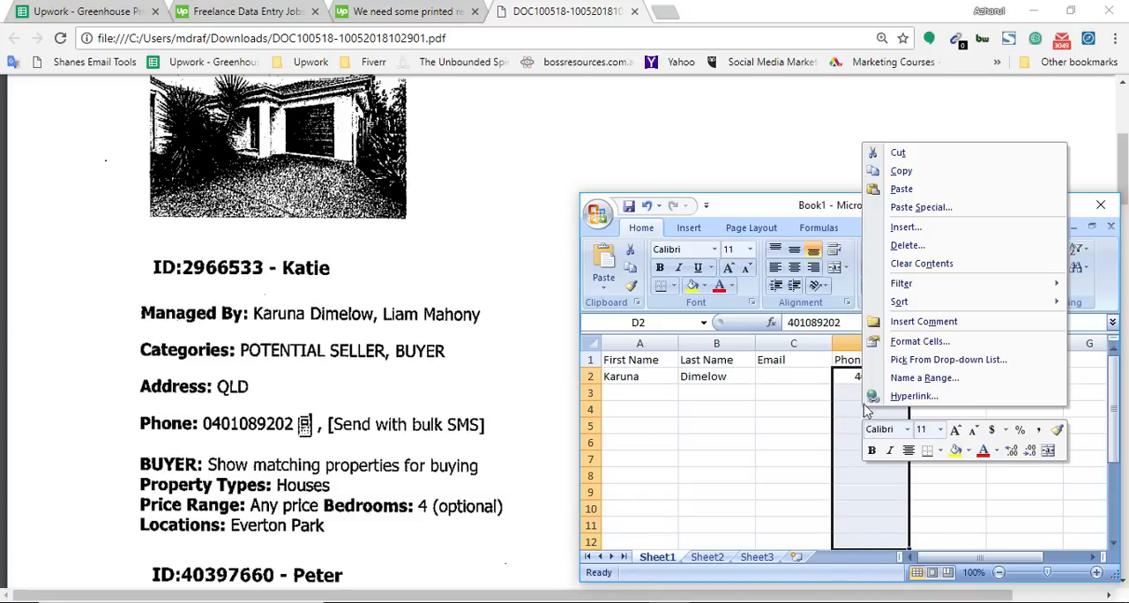
left_click(945, 343)
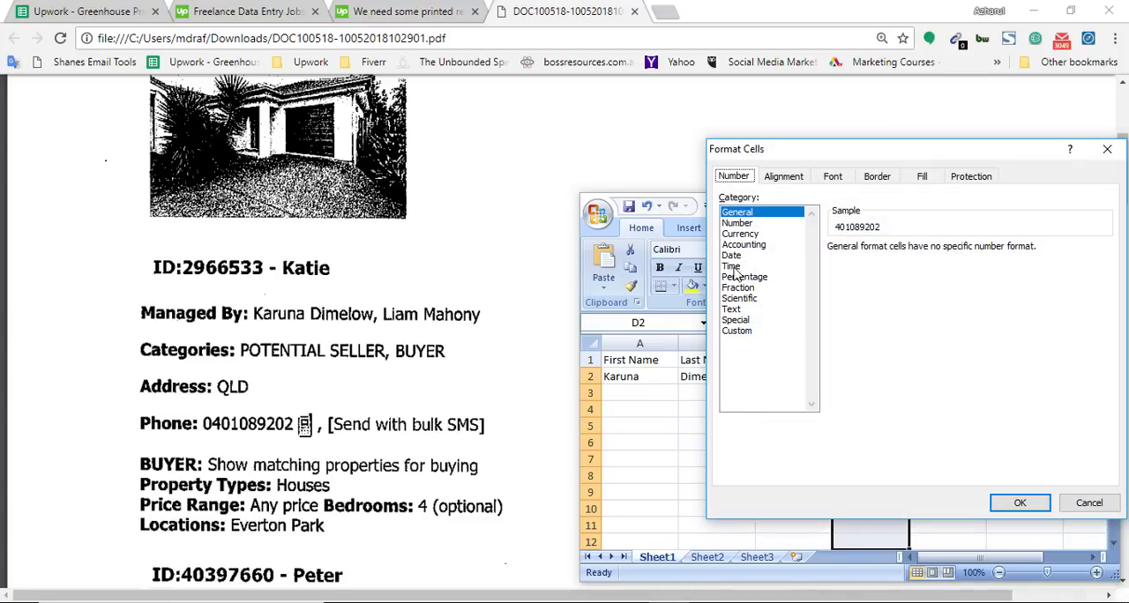
left_click(732, 310)
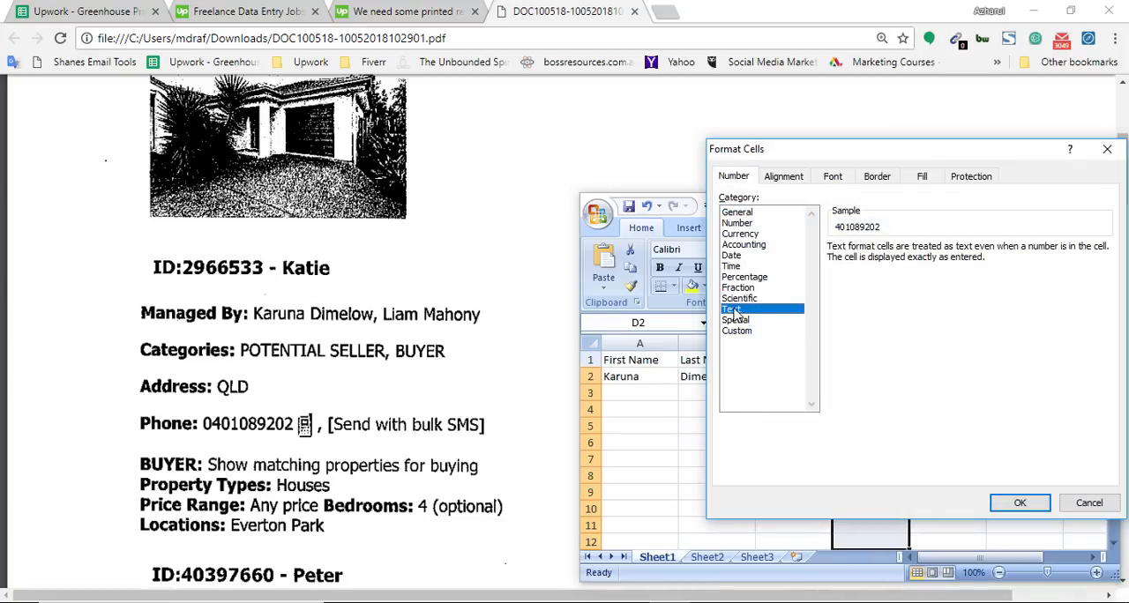
left_click(1019, 503)
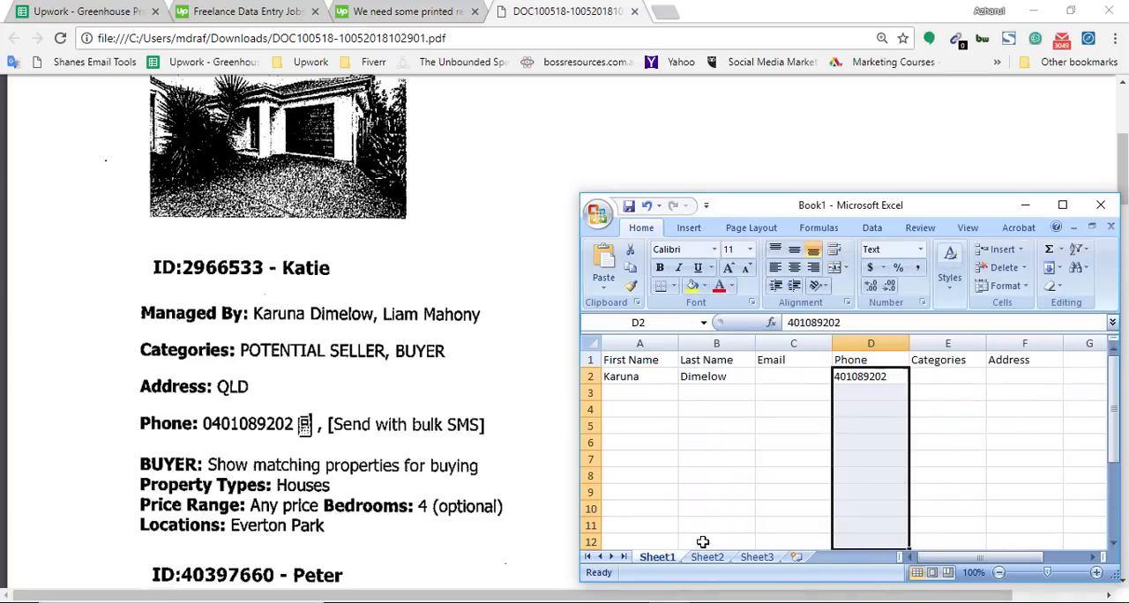
Step: Add a leading 0 to the phone number in D2
double_click(840, 378)
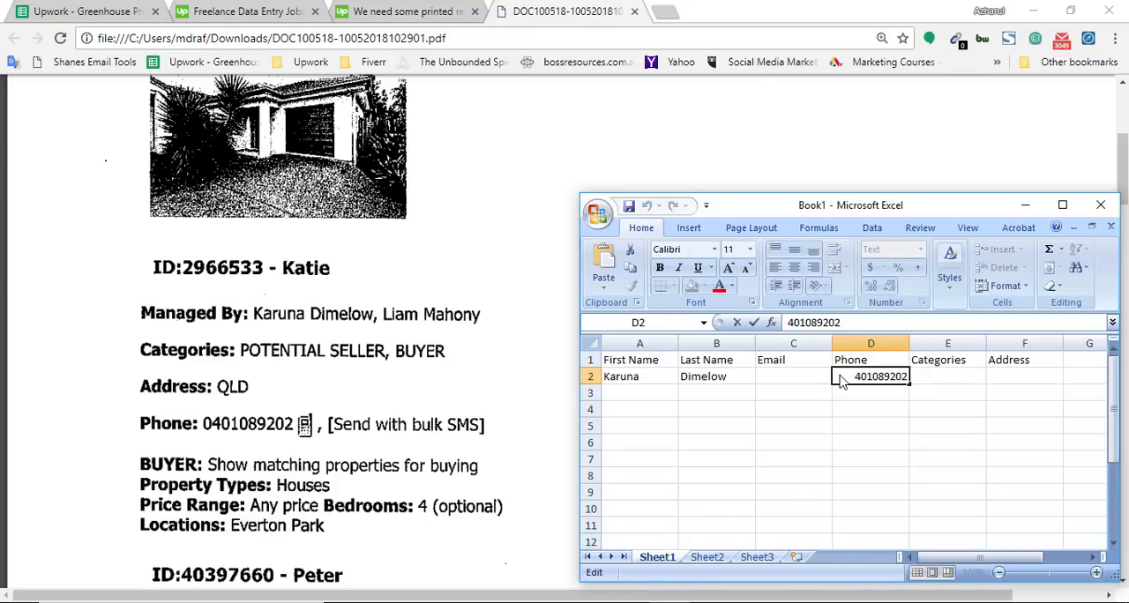
type("0")
key("Return")
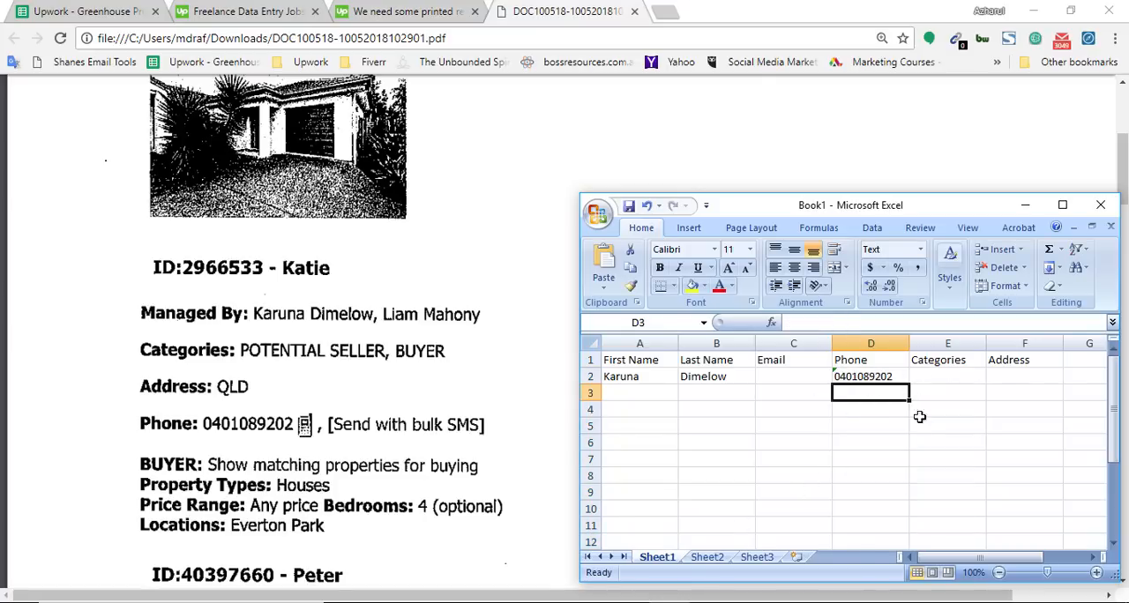
Step: Enter the first record's categories, POTENTIAL SELLER, BUYER, in E2
left_click(939, 376)
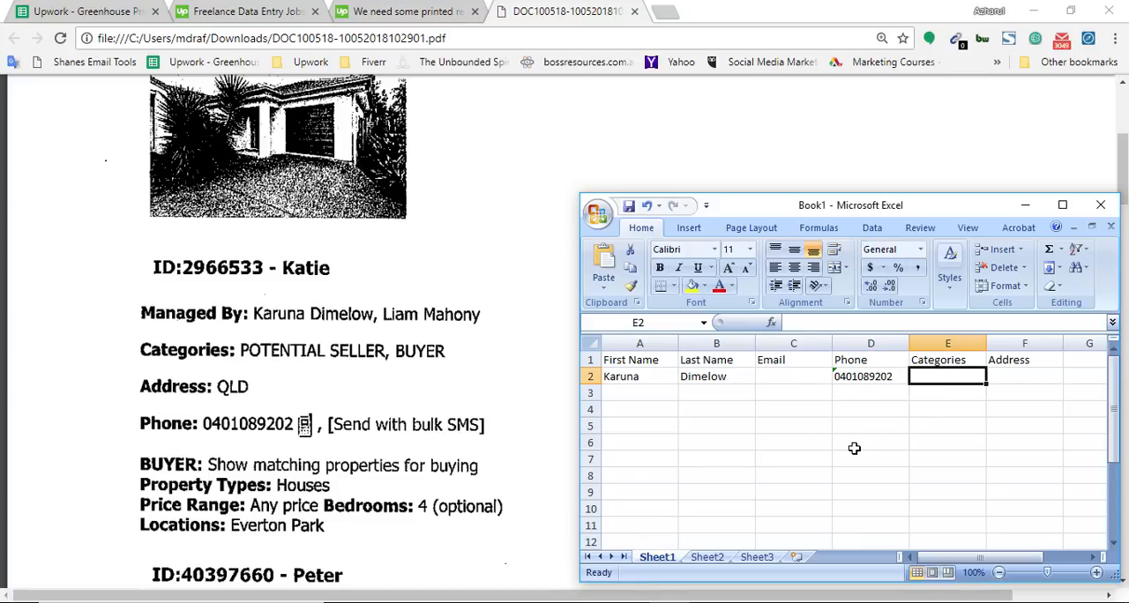
type("POTENT")
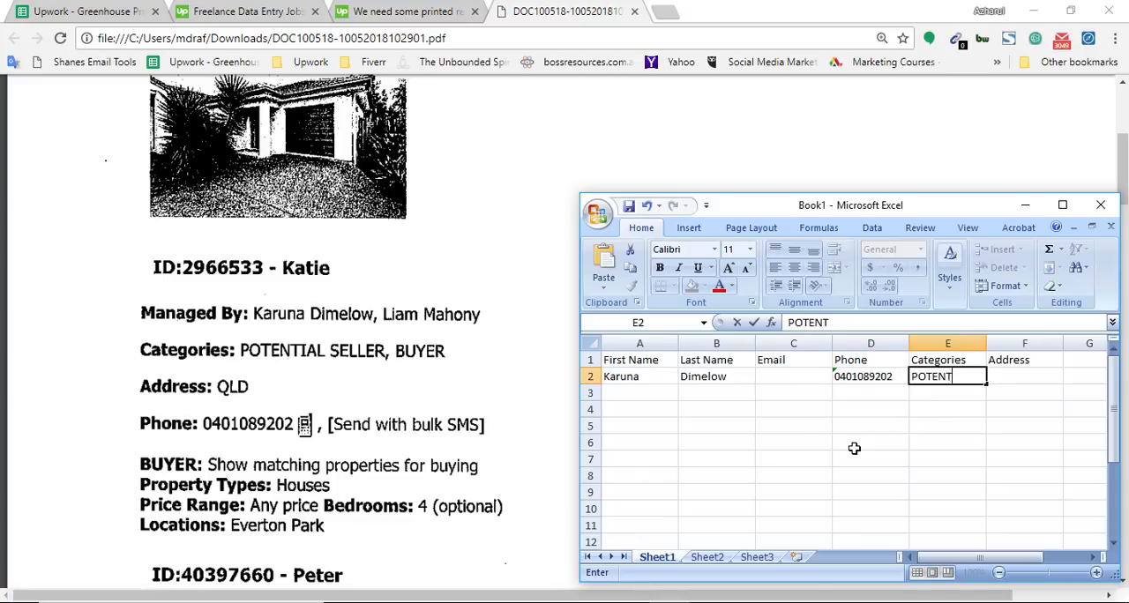
type("IAL SELLER, BUY")
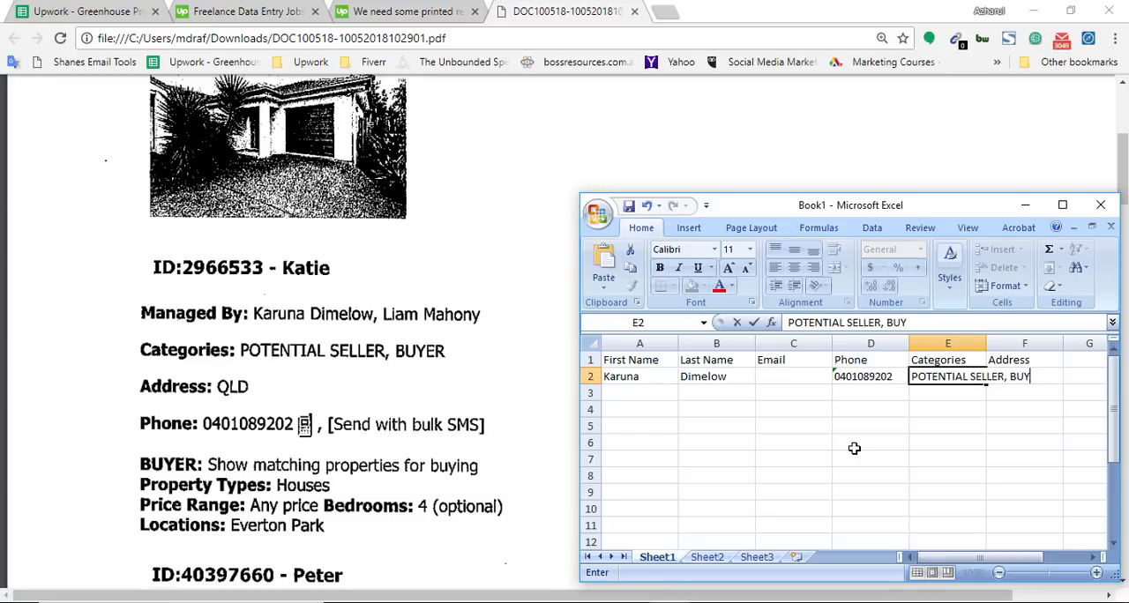
type("ER")
key("Tab")
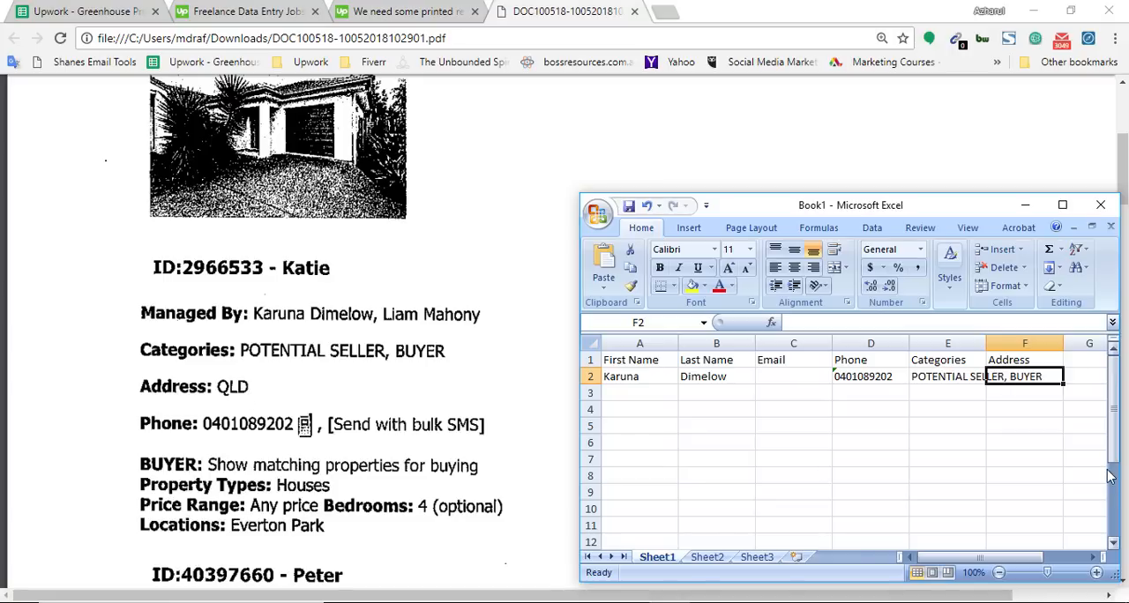
Step: Enter the first record's address, QLD, in F2
type("Q")
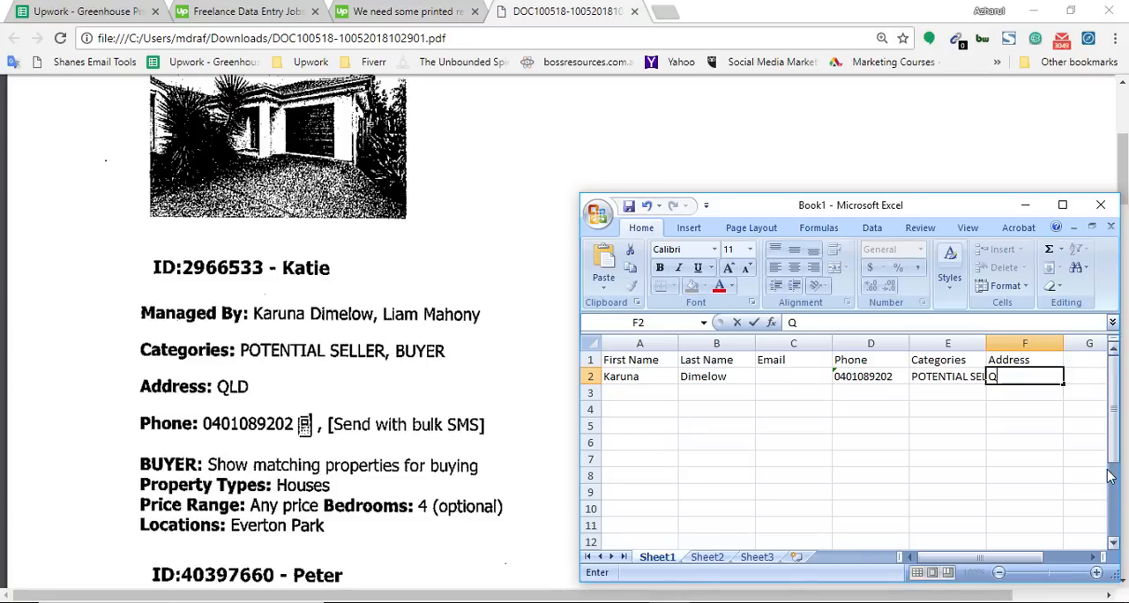
type("LD")
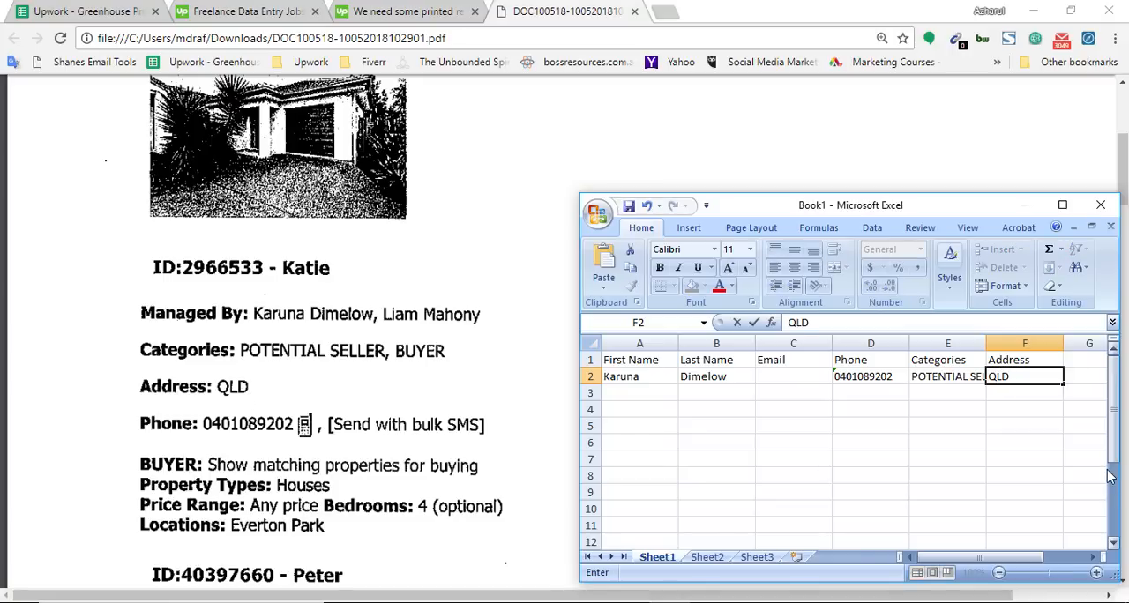
left_click(991, 445)
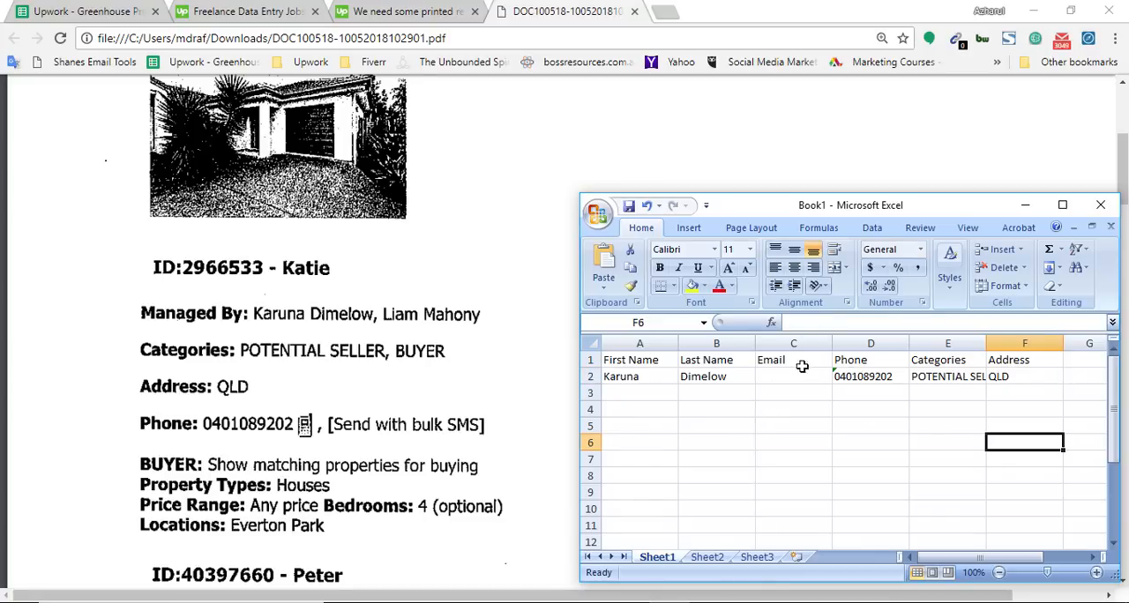
Step: Compare the first record's email entry in the PDF with the Email cell C2 in the sheet
left_click(214, 419)
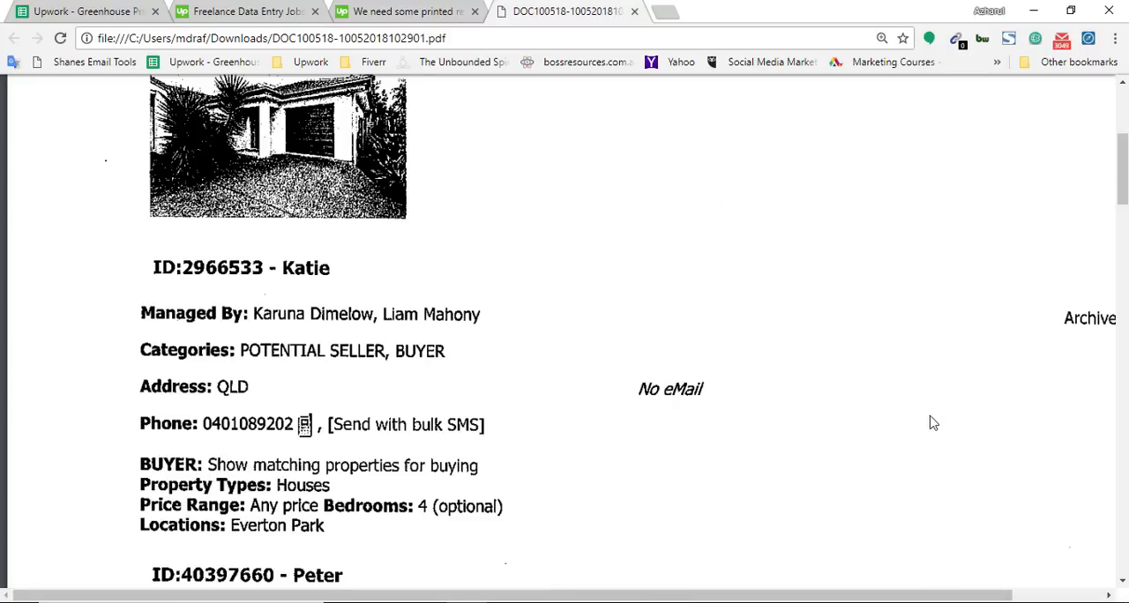
key("alt+Tab")
left_click(786, 393)
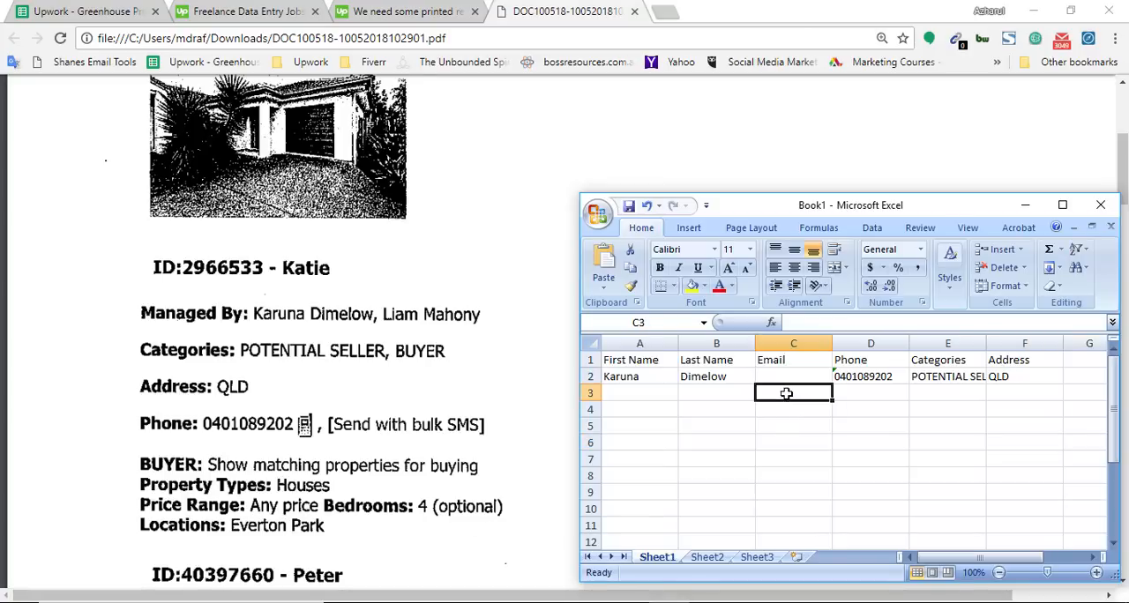
left_click(775, 376)
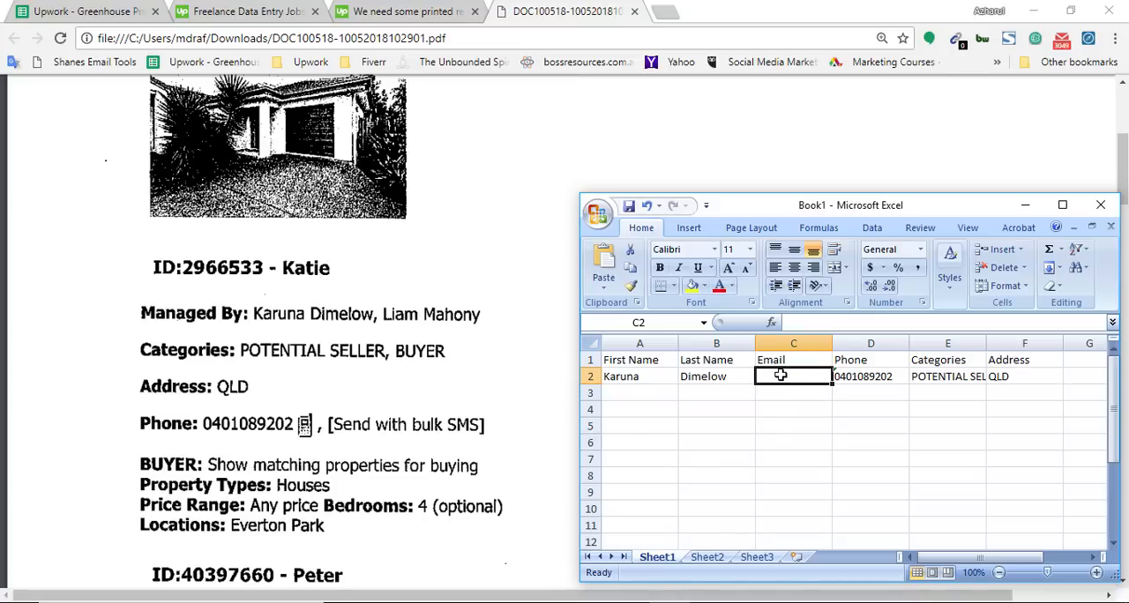
left_click(780, 412)
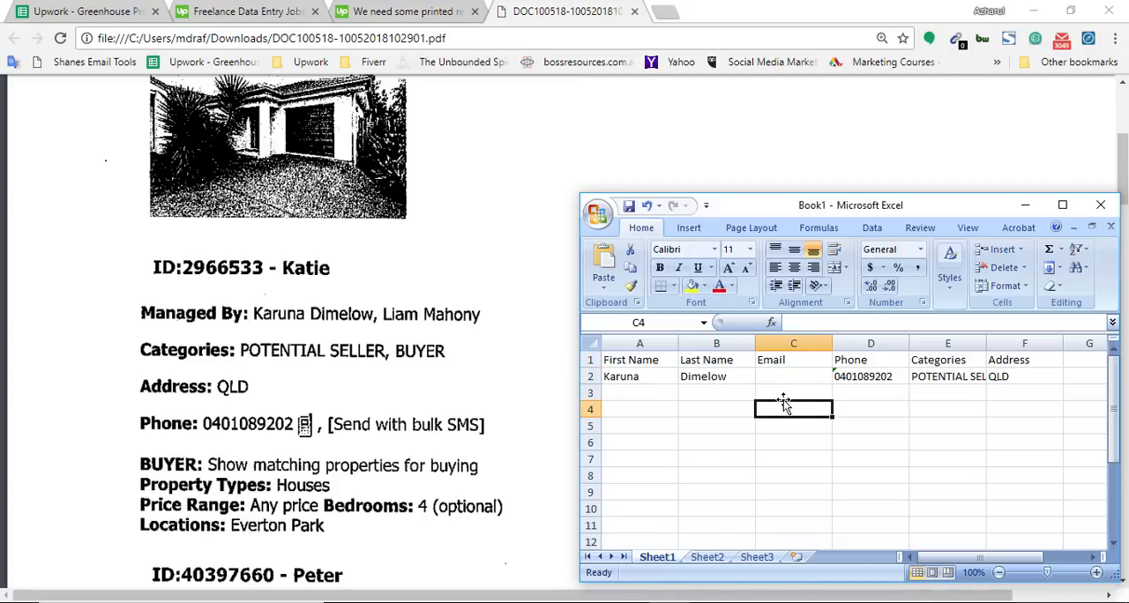
left_click(784, 392)
left_click(632, 396)
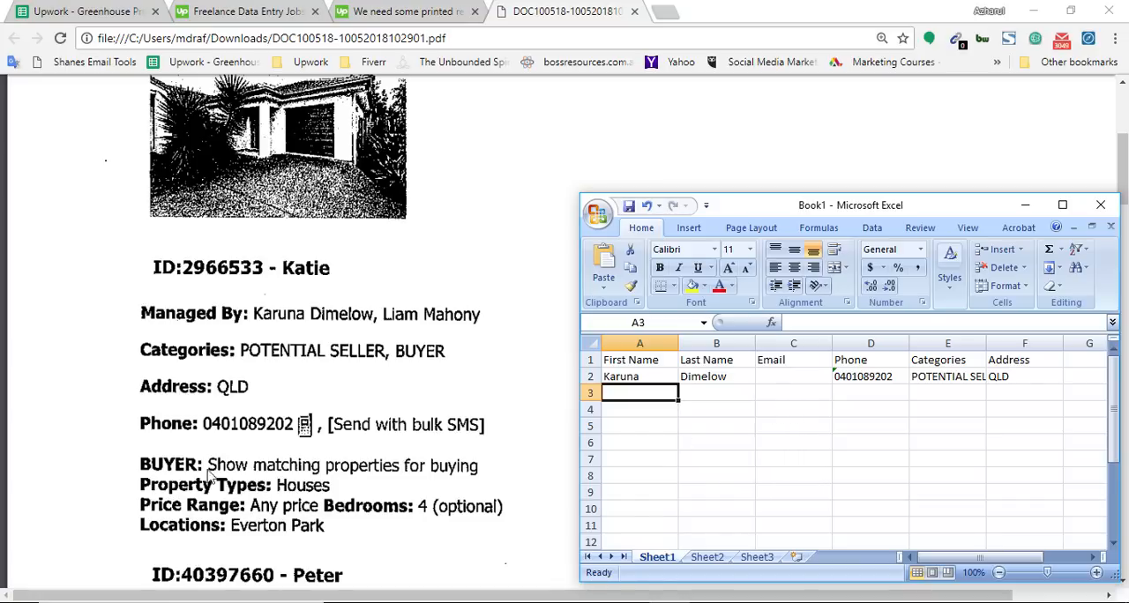
left_click(480, 377)
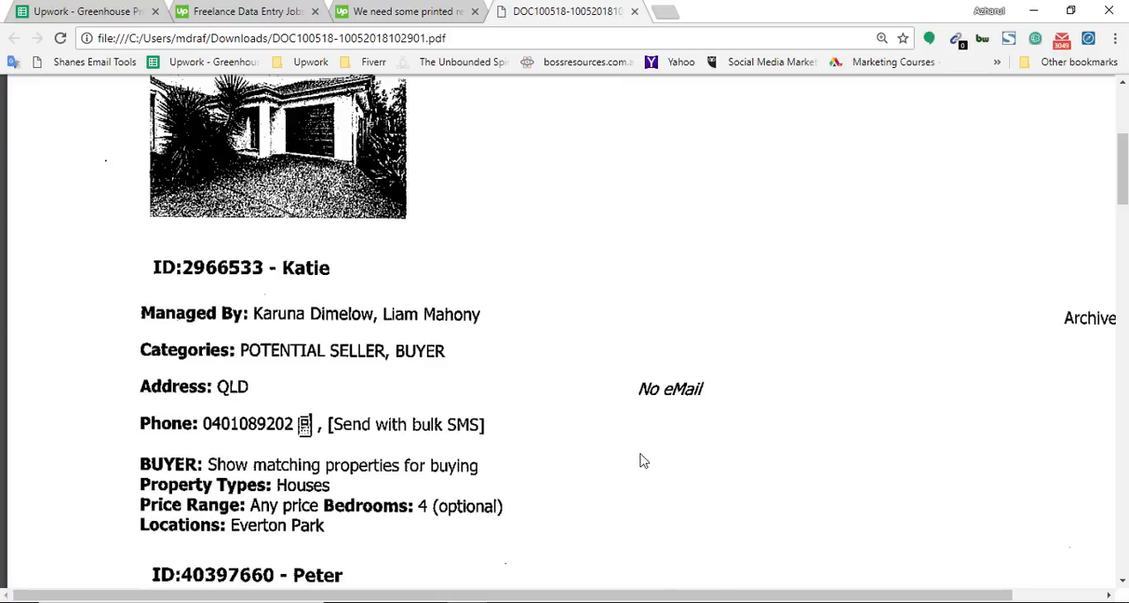
left_click(686, 602)
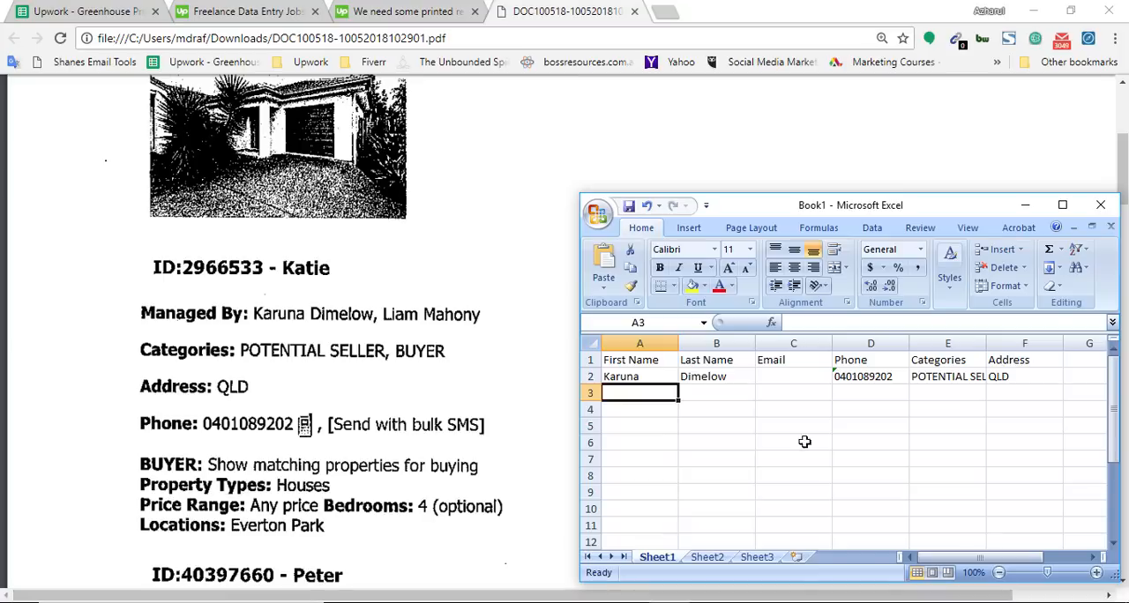
left_click(786, 378)
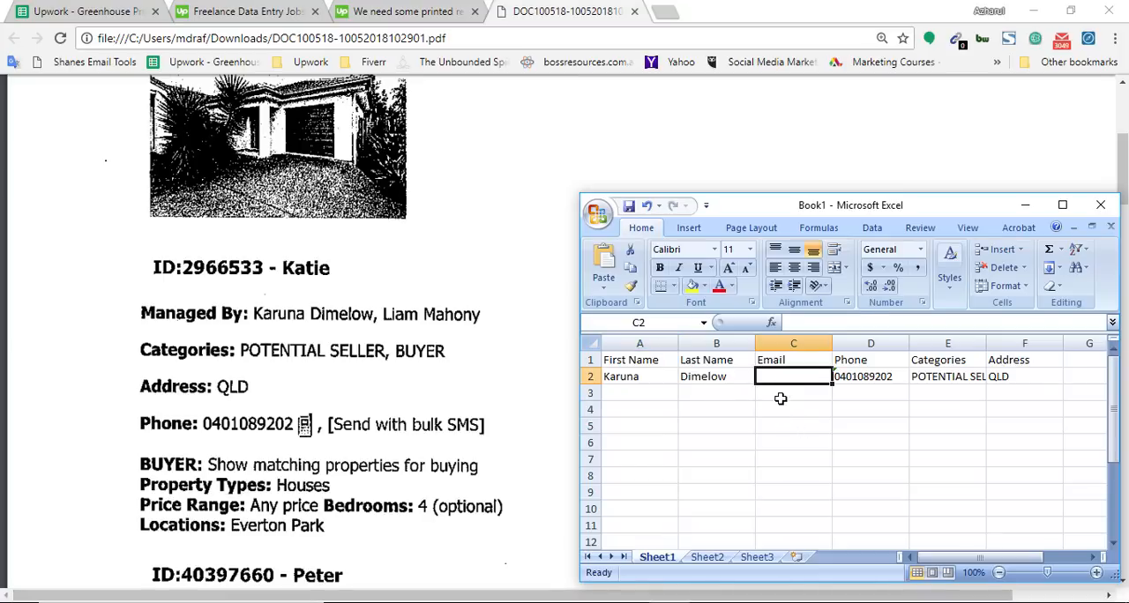
Step: Look through the PDF for a record that includes an email address and bring the Excel sheet back beside it
key("alt+Tab")
scroll(479, 487, "down", 1)
scroll(479, 487, "down", 8)
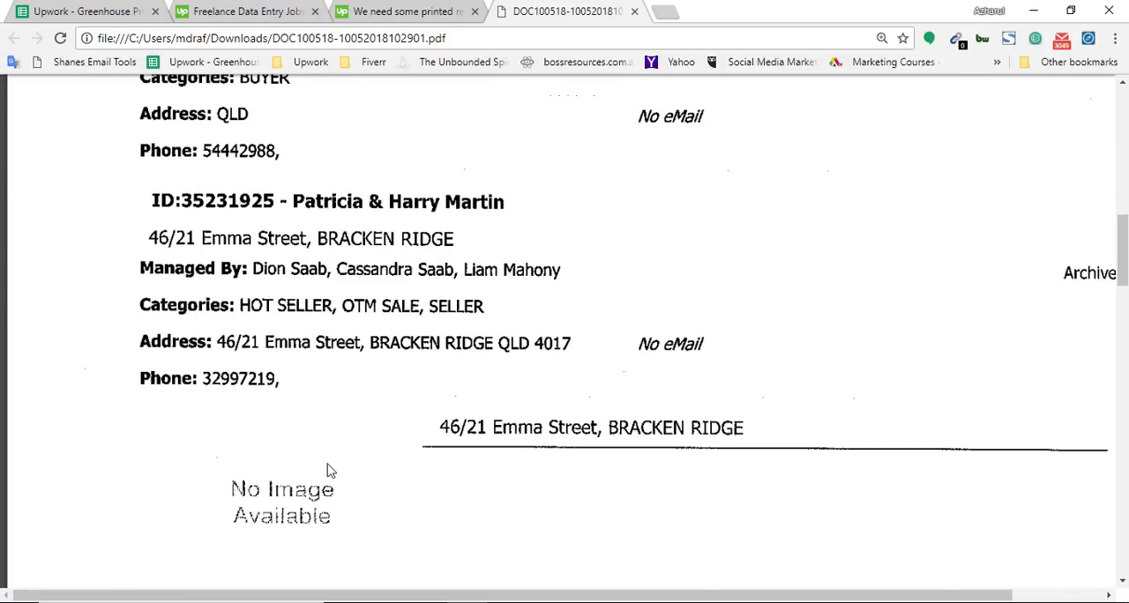
scroll(537, 394, "up", 5)
scroll(536, 431, "down", 10)
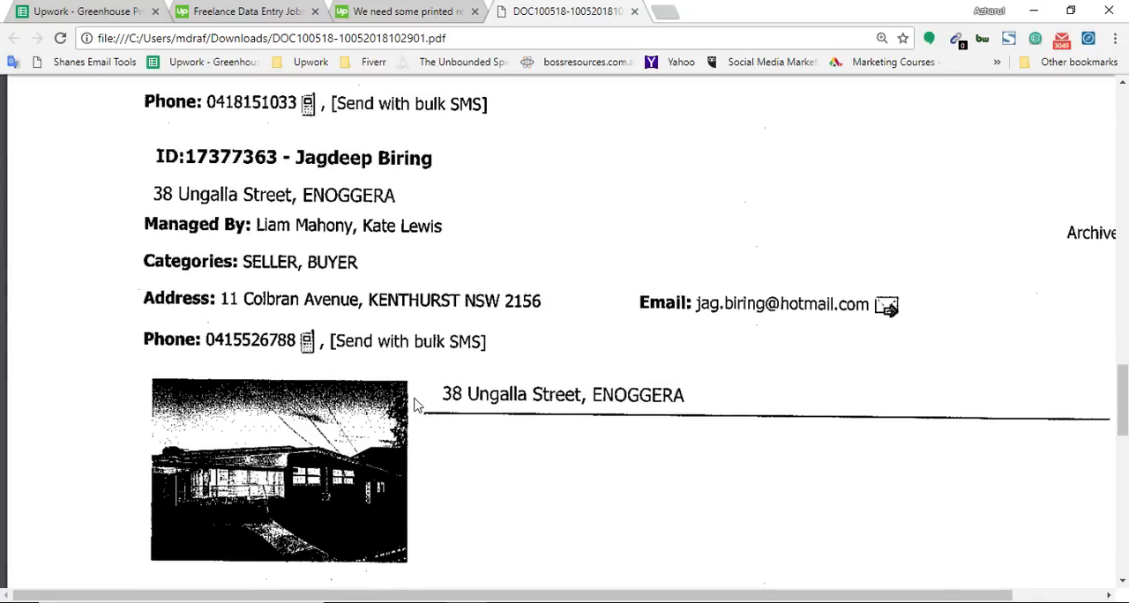
scroll(416, 405, "up", 1)
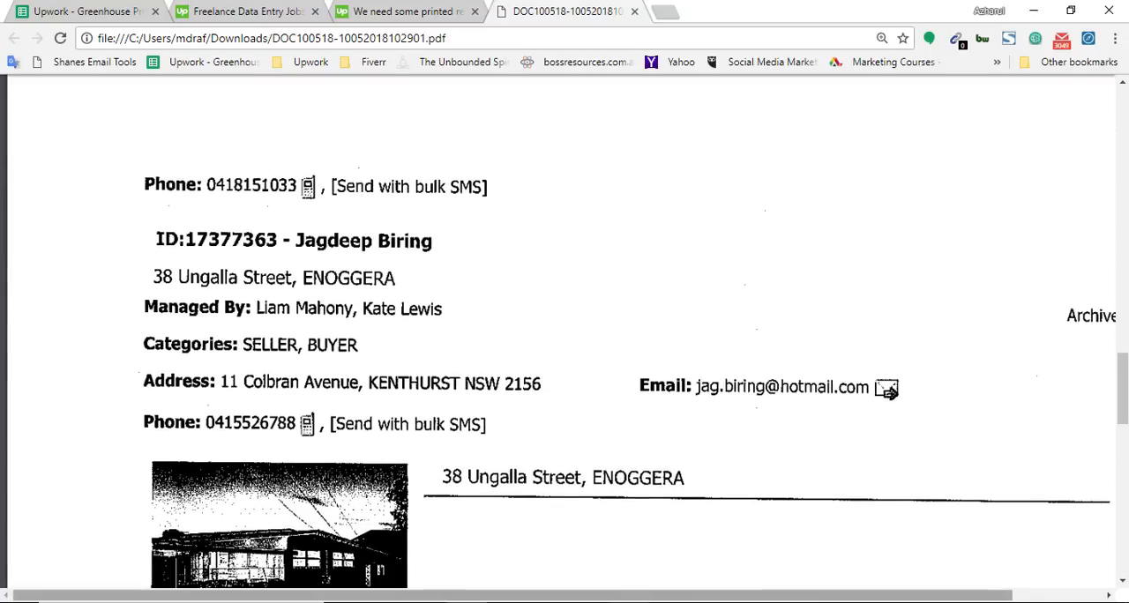
left_click(458, 602)
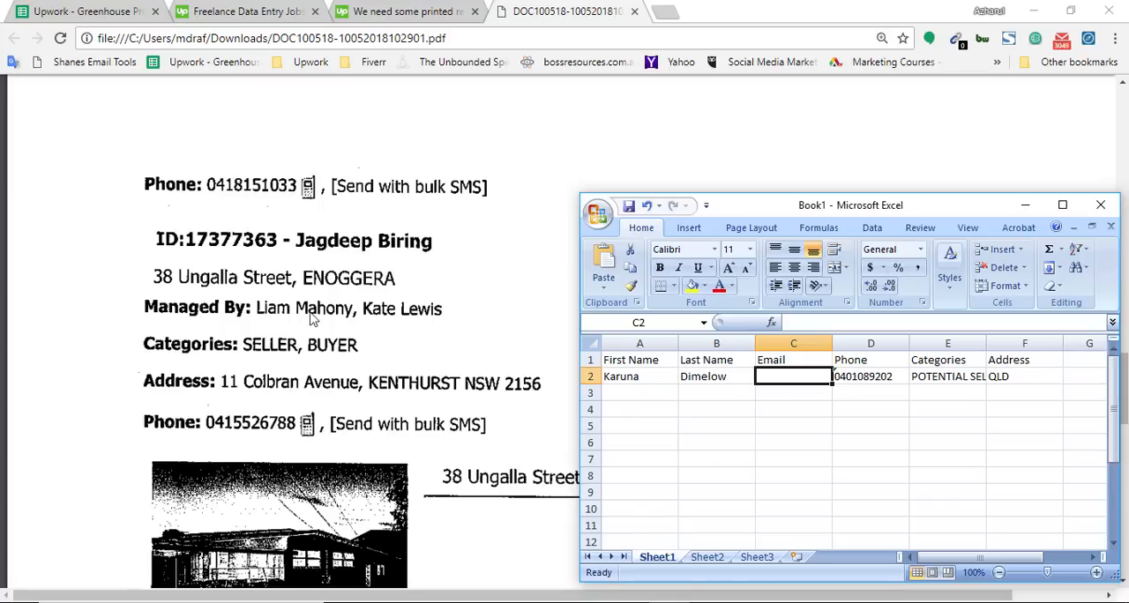
Step: Enter the first name of the record's first Managed By contact in A3 and the last name in B3
left_click(650, 392)
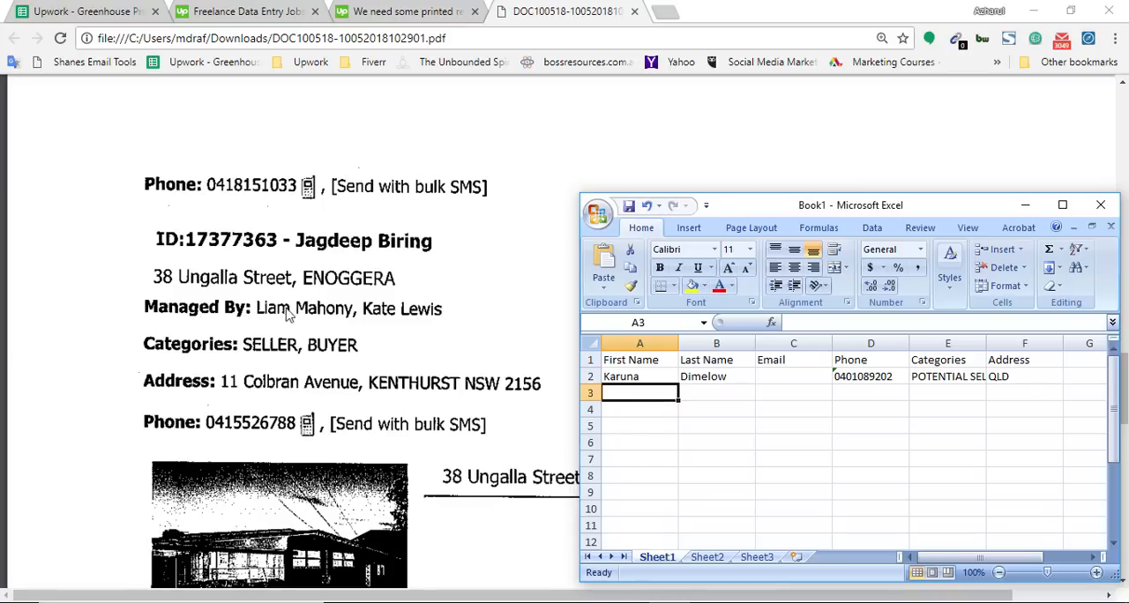
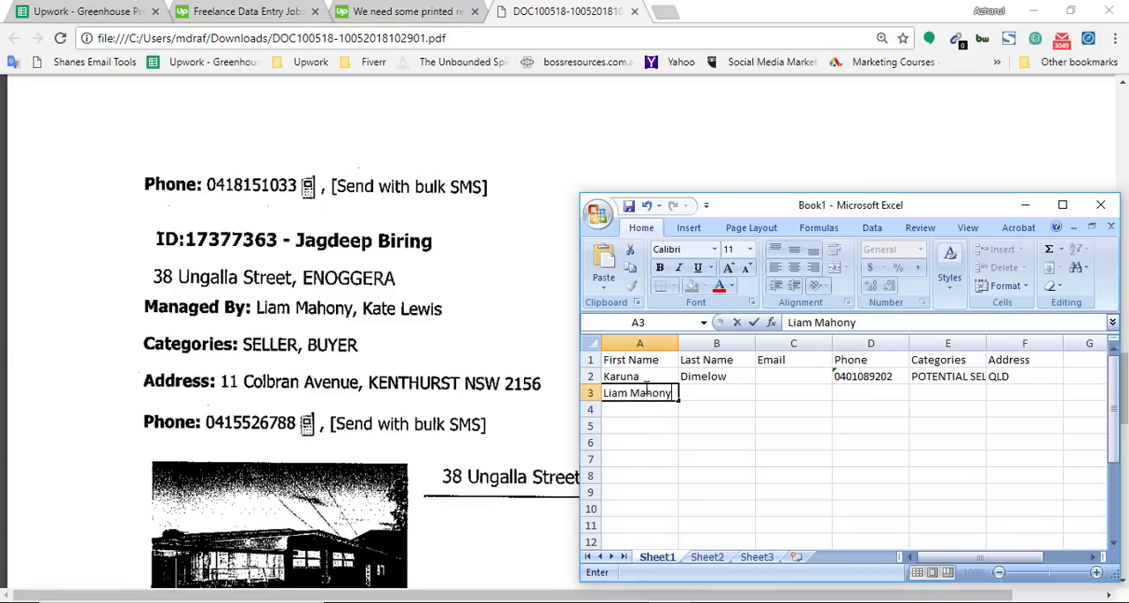
double_click(645, 393)
key("ctrl+c")
key("BackSpace")
left_click(692, 394)
key("ctrl+v")
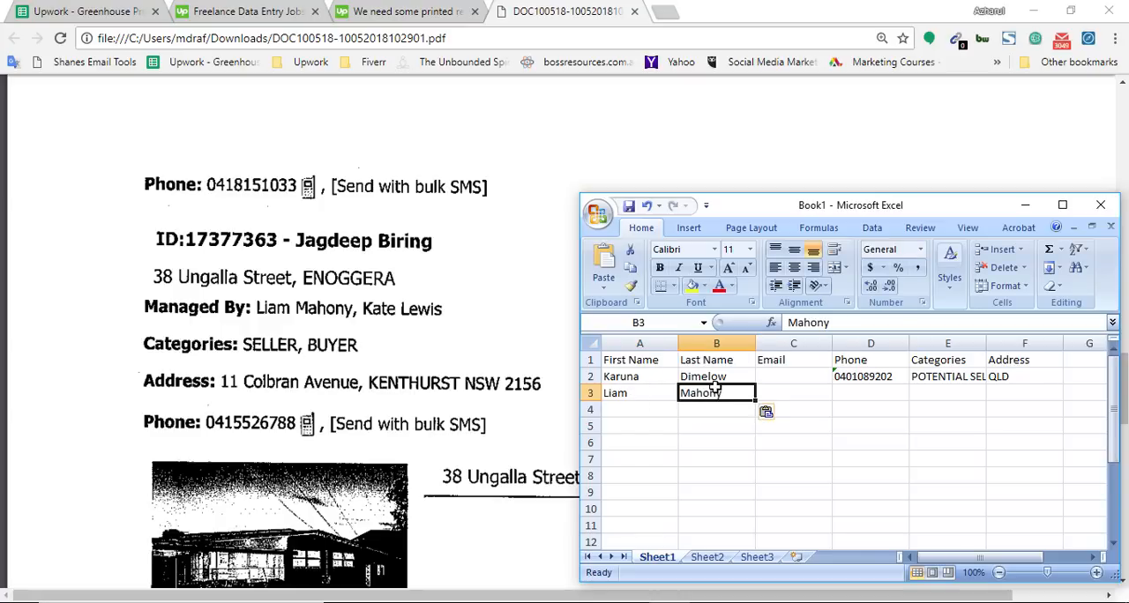
Step: Move the Excel window off the record's email, dismiss the mail notification, and enter the email address in C3
left_click(779, 394)
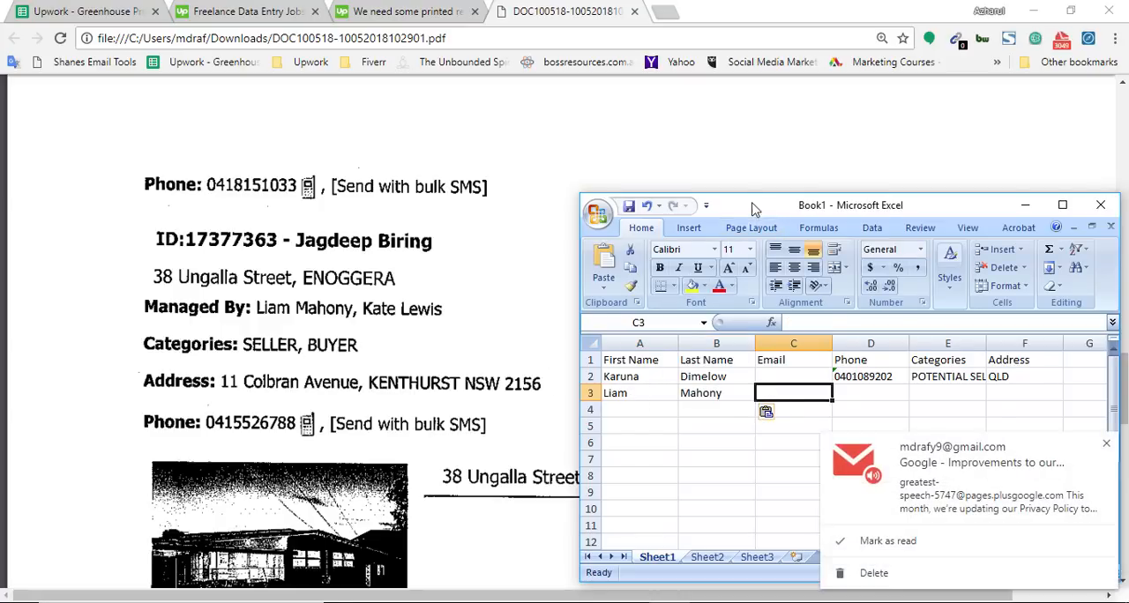
left_click_drag(747, 212, 636, 316)
left_click(1106, 444)
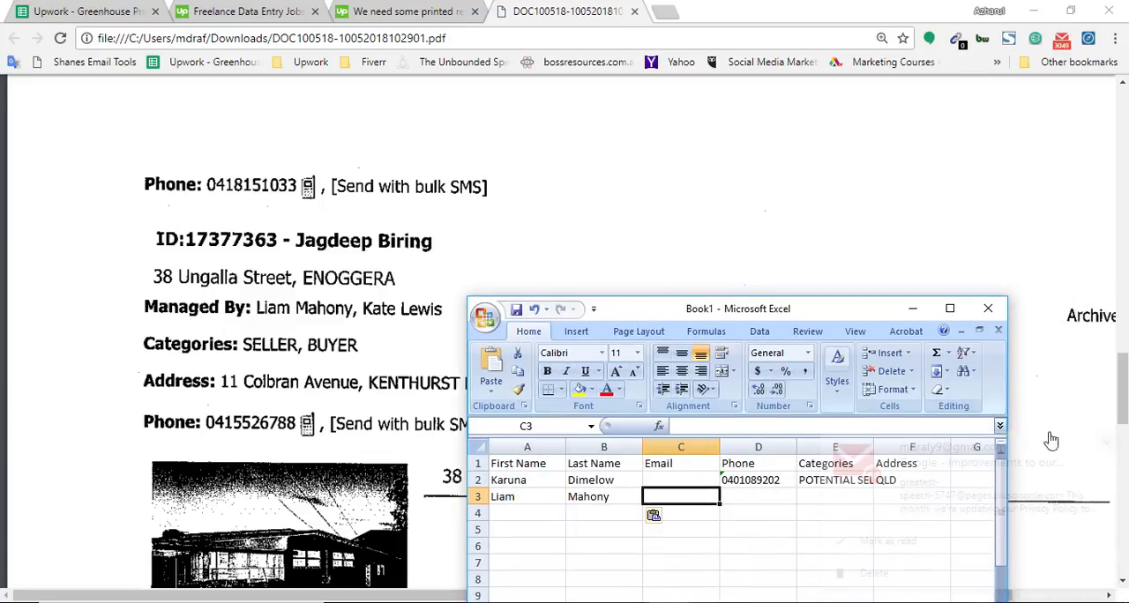
left_click_drag(842, 322, 433, 243)
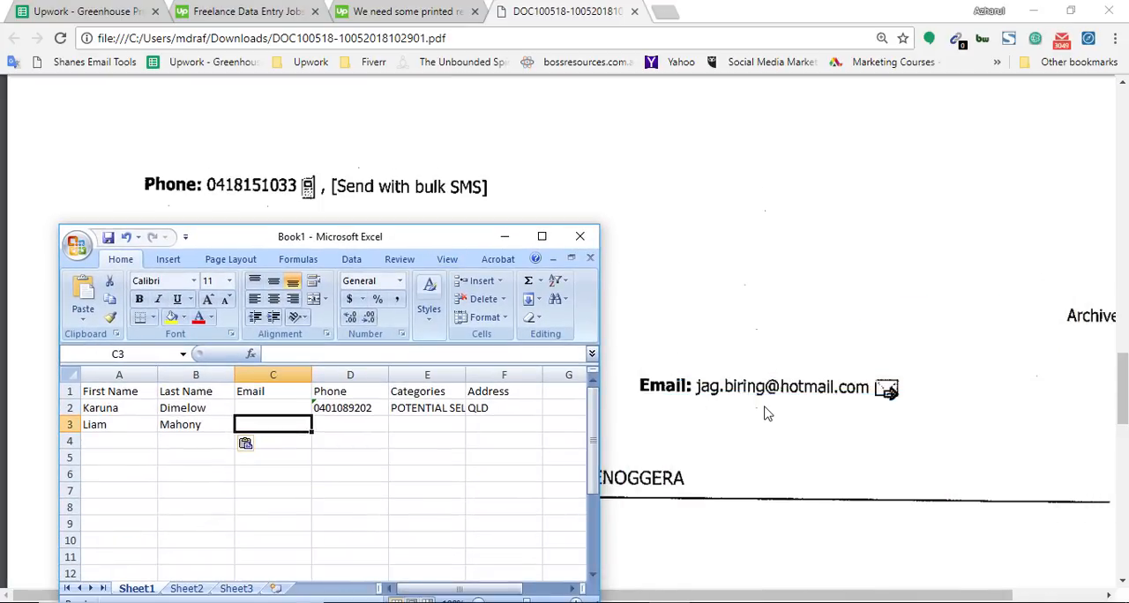
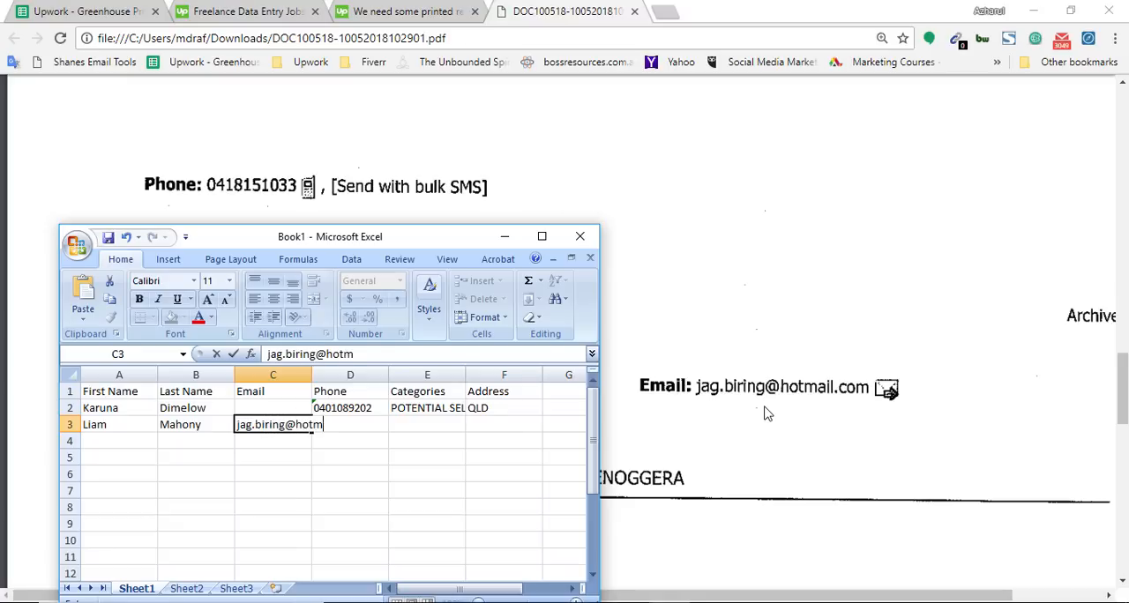
left_click(385, 455)
left_click(326, 427)
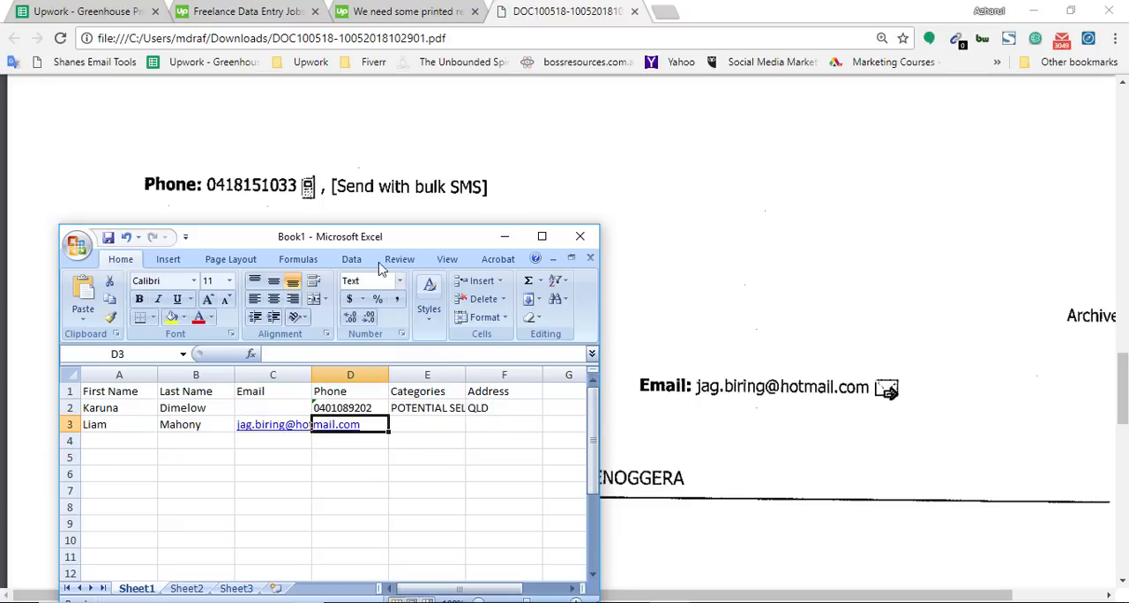
Step: Move the Excel window clear of the record's details and enter its phone number, including the leading 0, in D3
left_click_drag(375, 236, 902, 212)
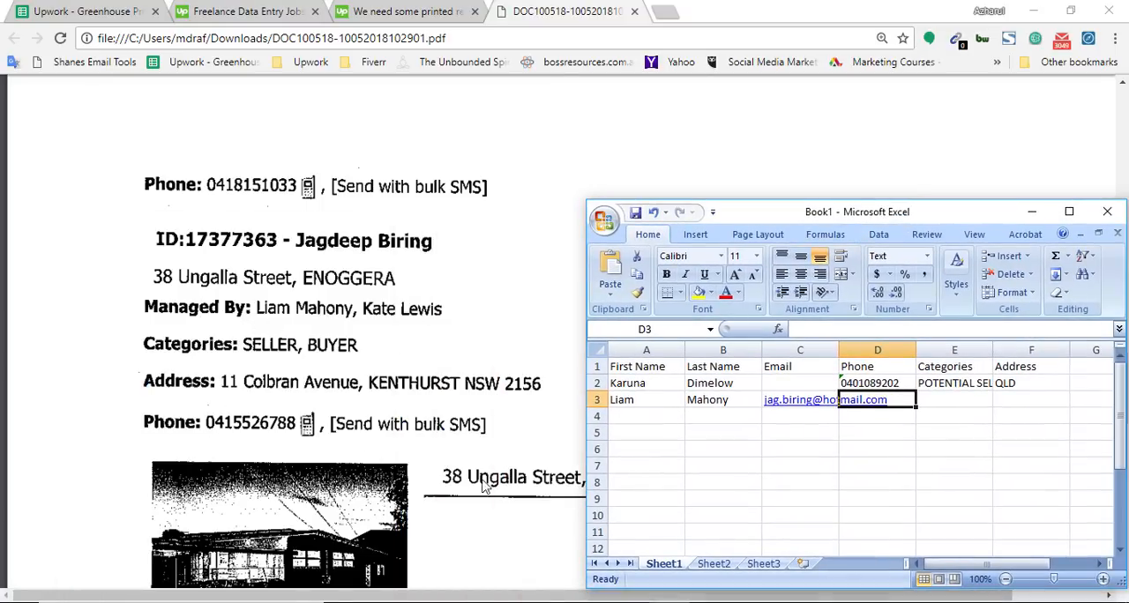
double_click(891, 403)
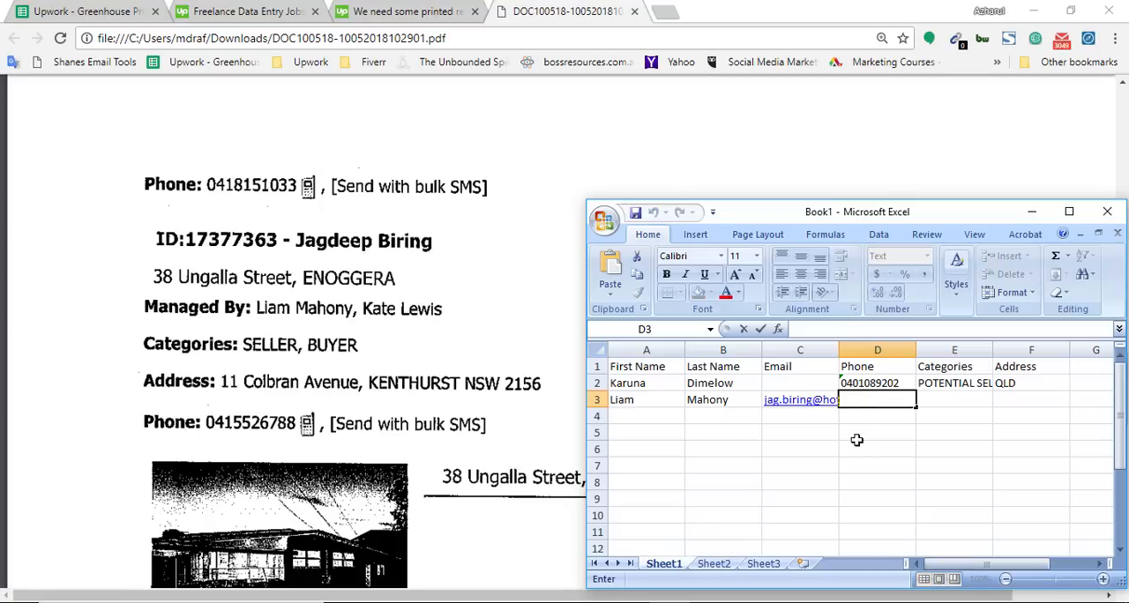
left_click(856, 440)
left_click(868, 406)
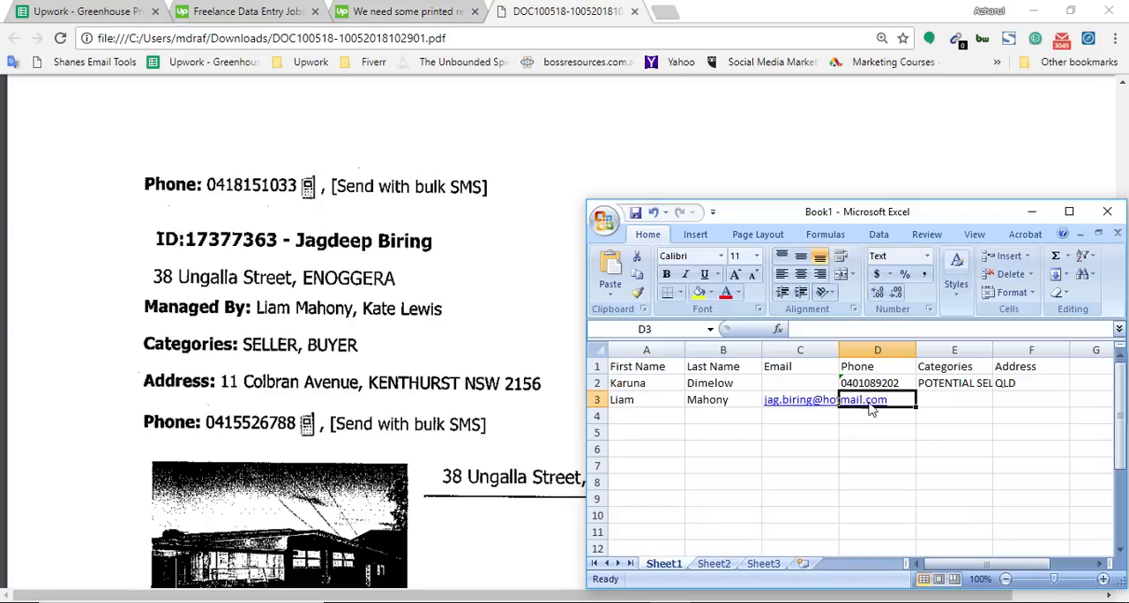
double_click(868, 398)
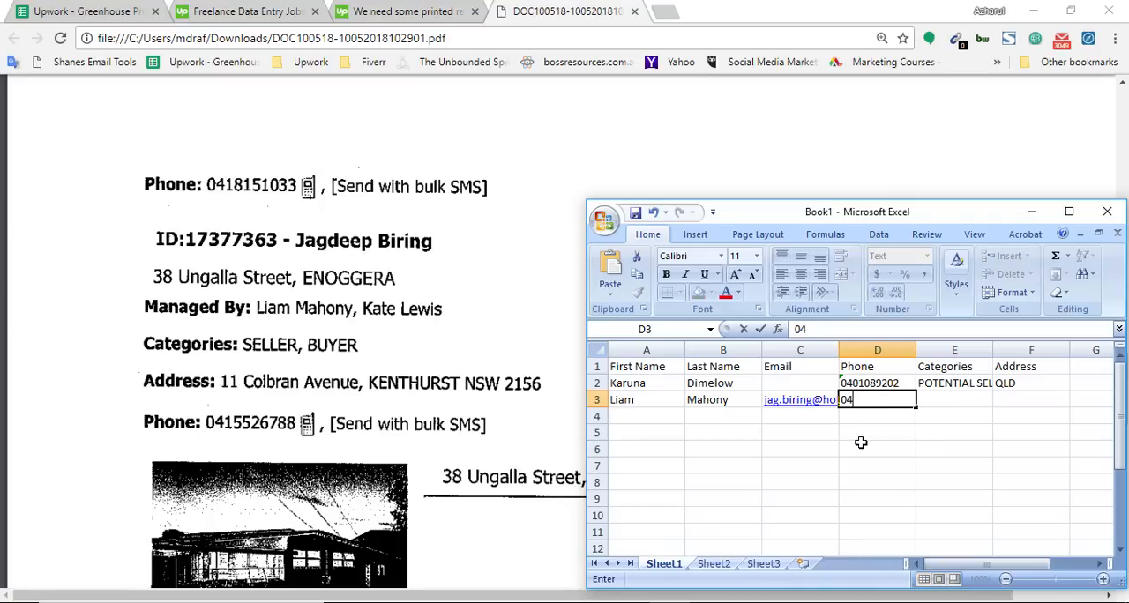
type("041552")
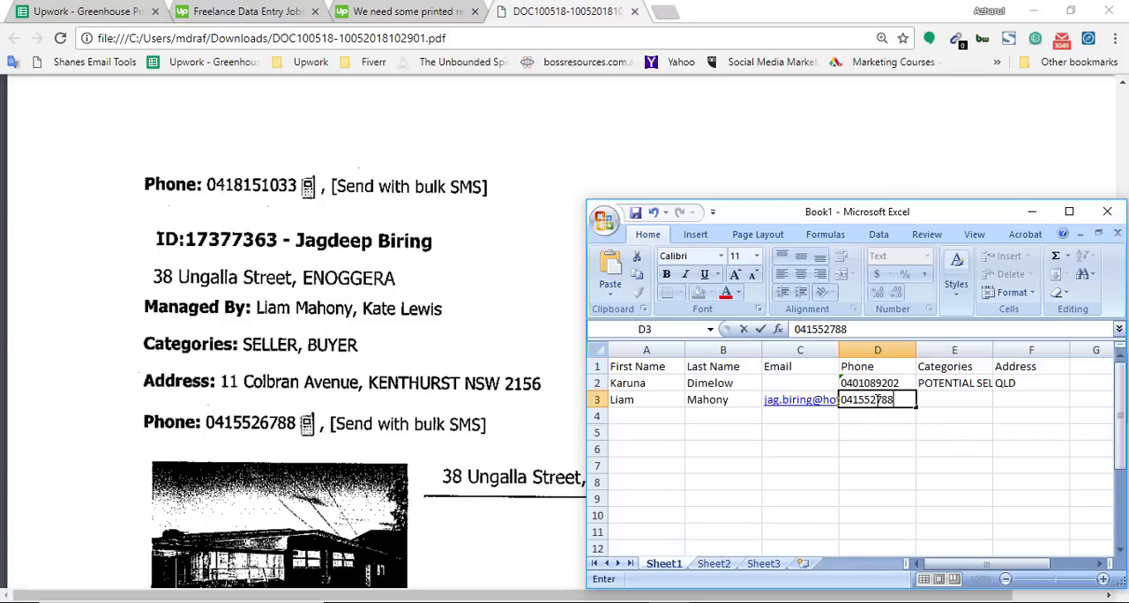
type("6")
left_click(922, 429)
Step: Enter the record's full postal address from the PDF in E3
left_click(937, 399)
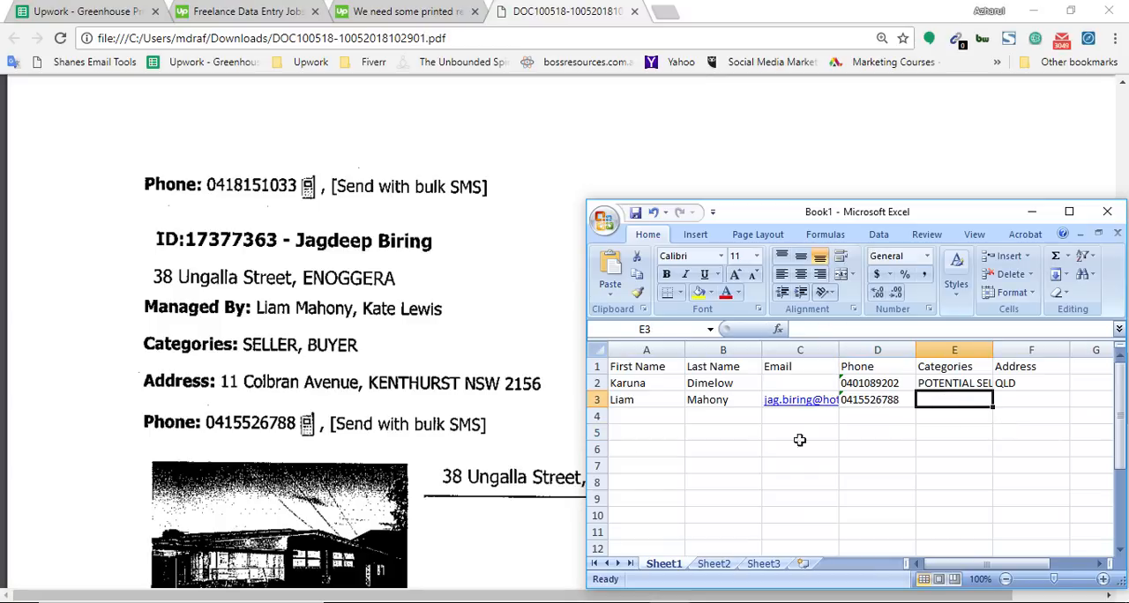
left_click(209, 394)
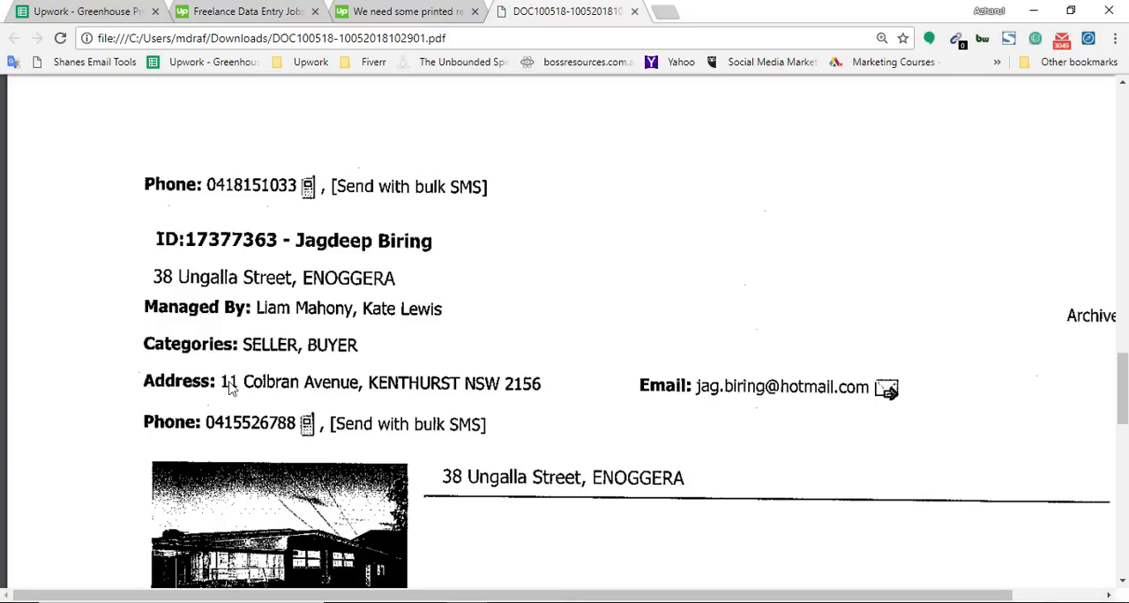
key("alt+Tab")
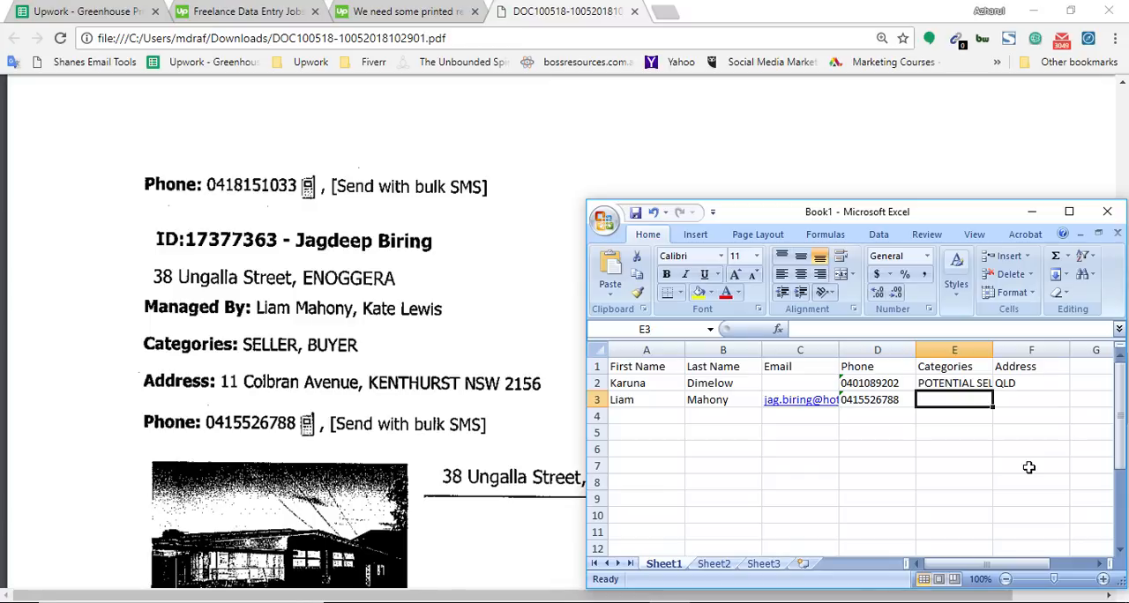
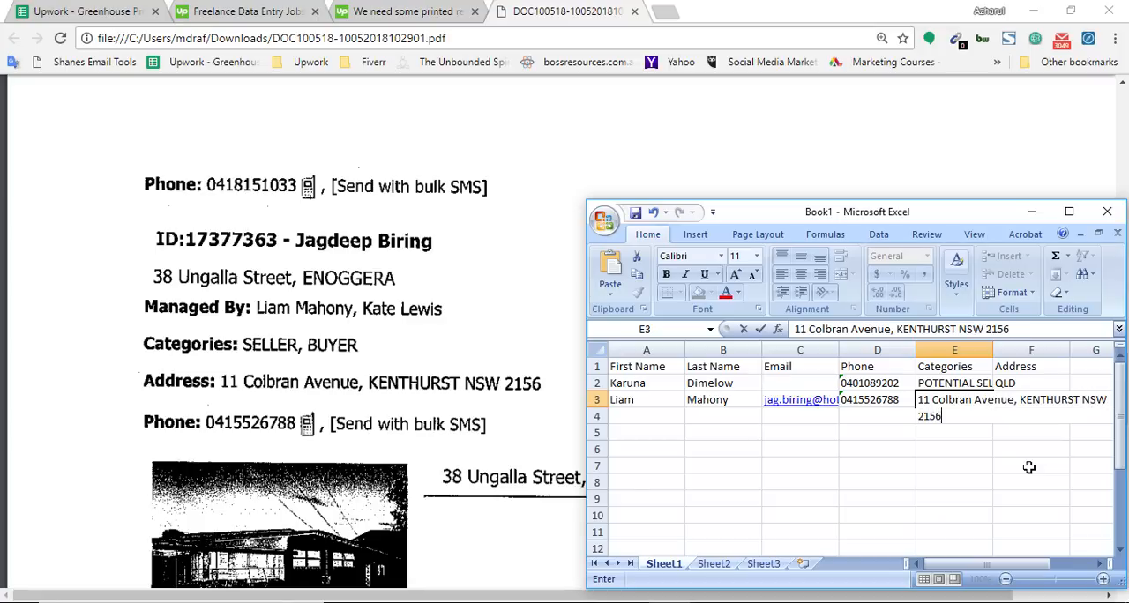
left_click(873, 432)
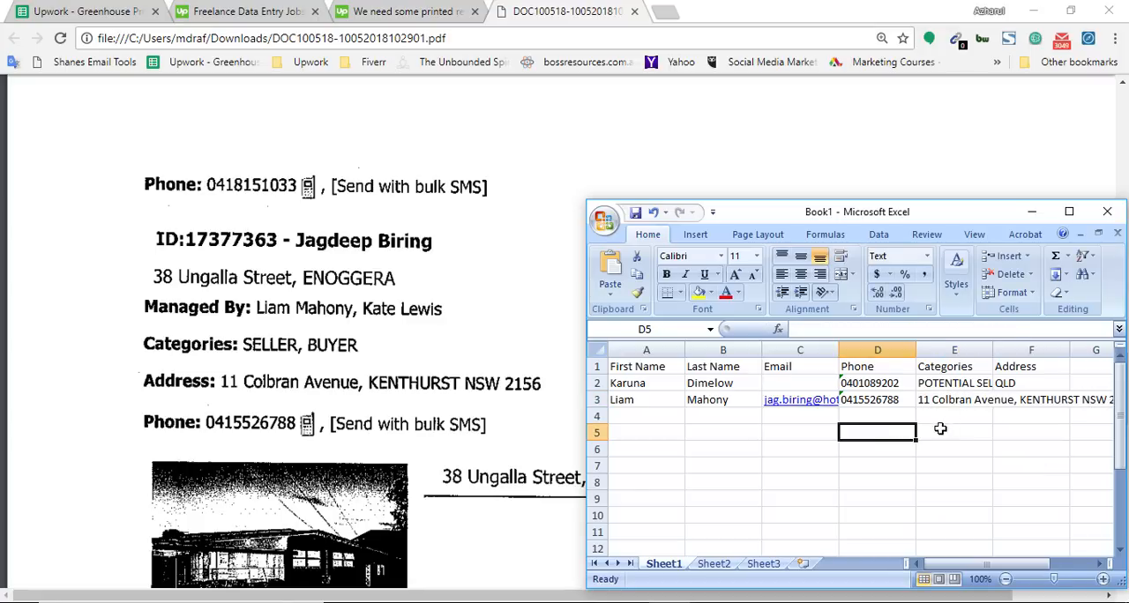
Step: Move the address from E3 into F3, under the Address heading
left_click(1013, 403)
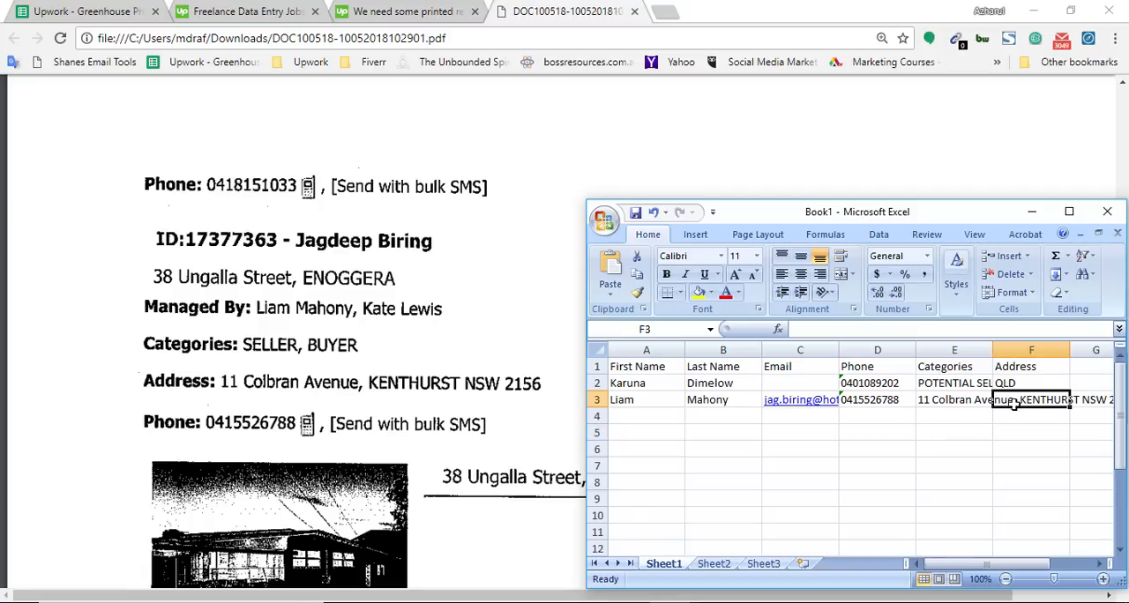
left_click(965, 406)
key("ctrl+c")
left_click(1026, 397)
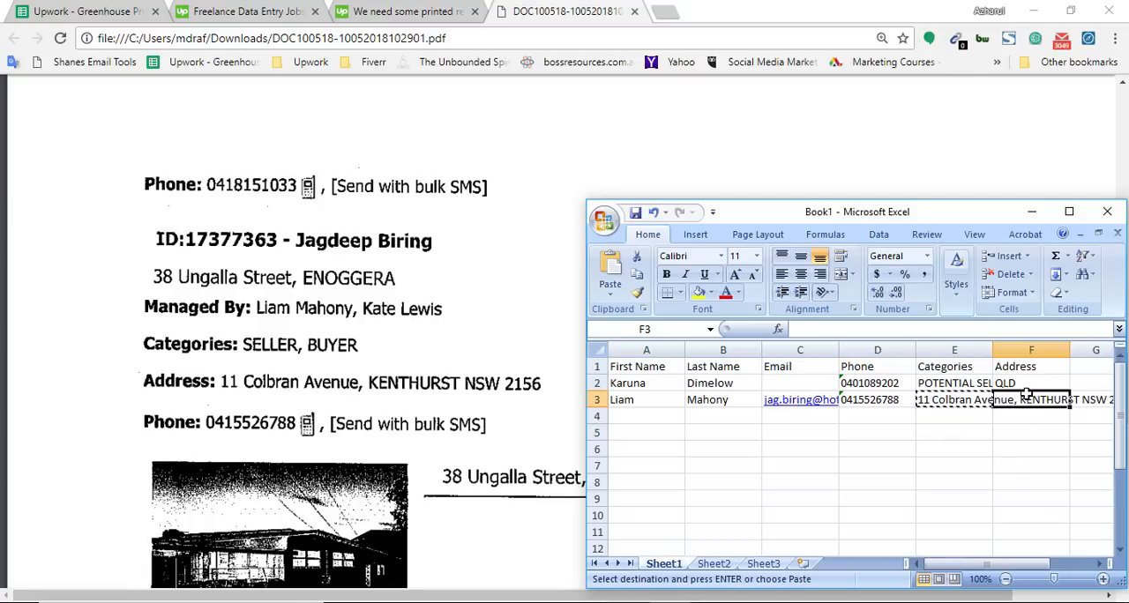
key("ctrl+v")
Step: Enter the categories SELLER, BUYER in E3 and maximize the Excel window
left_click(940, 398)
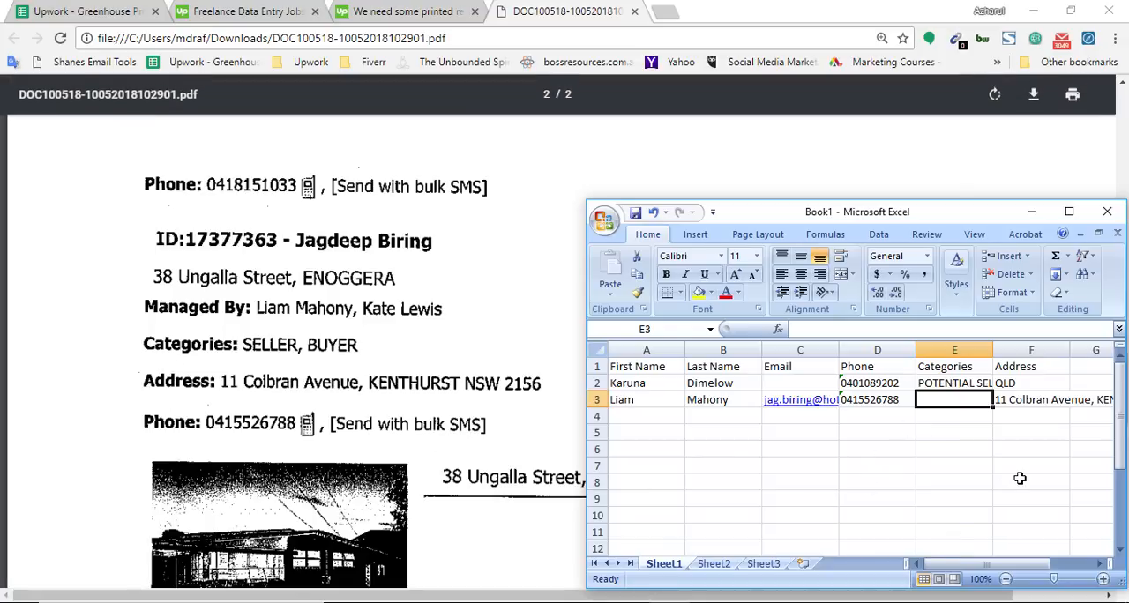
type("SELLER, BUYER")
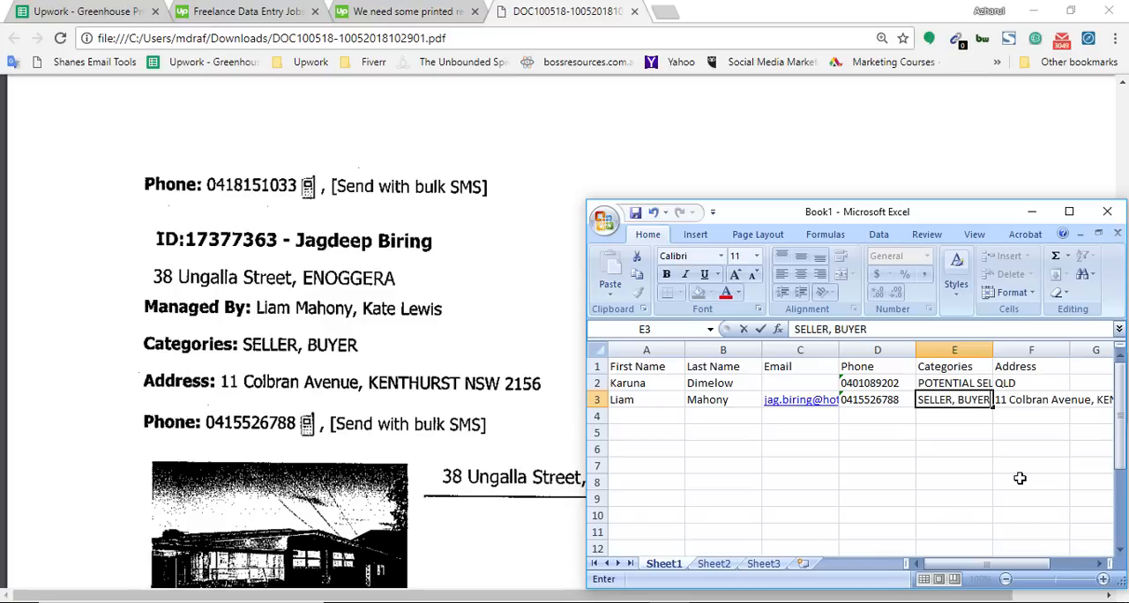
key("Return")
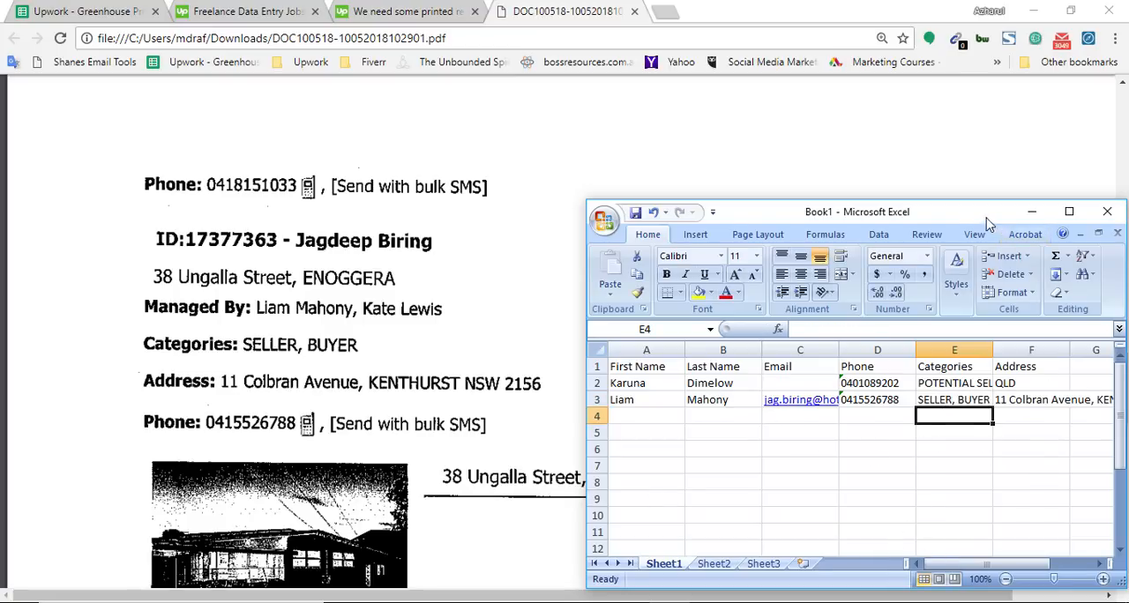
left_click_drag(996, 216, 808, 168)
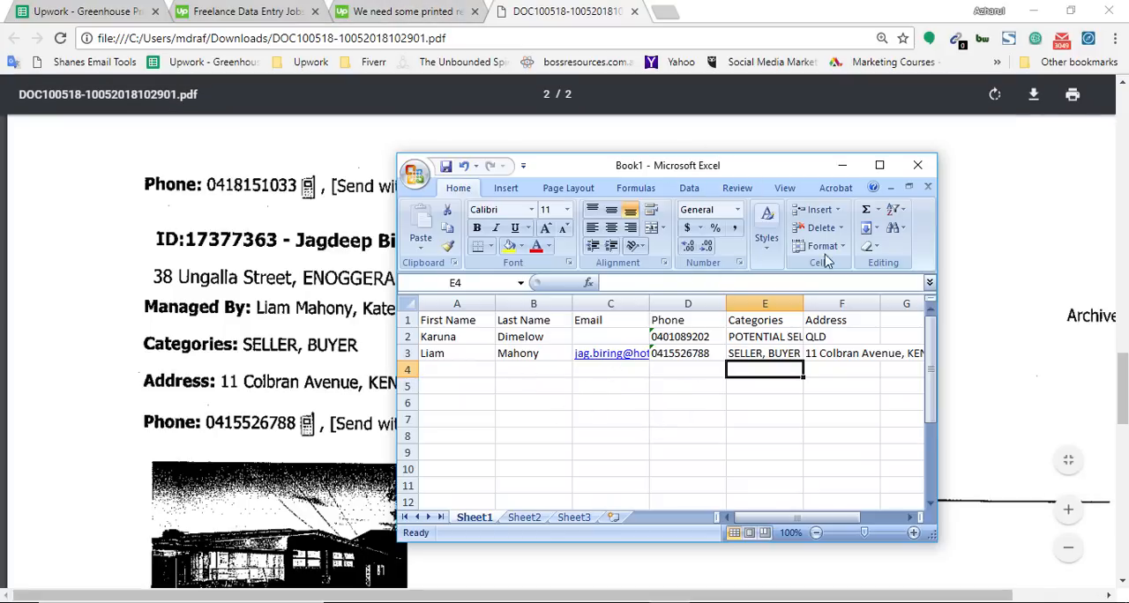
left_click(879, 164)
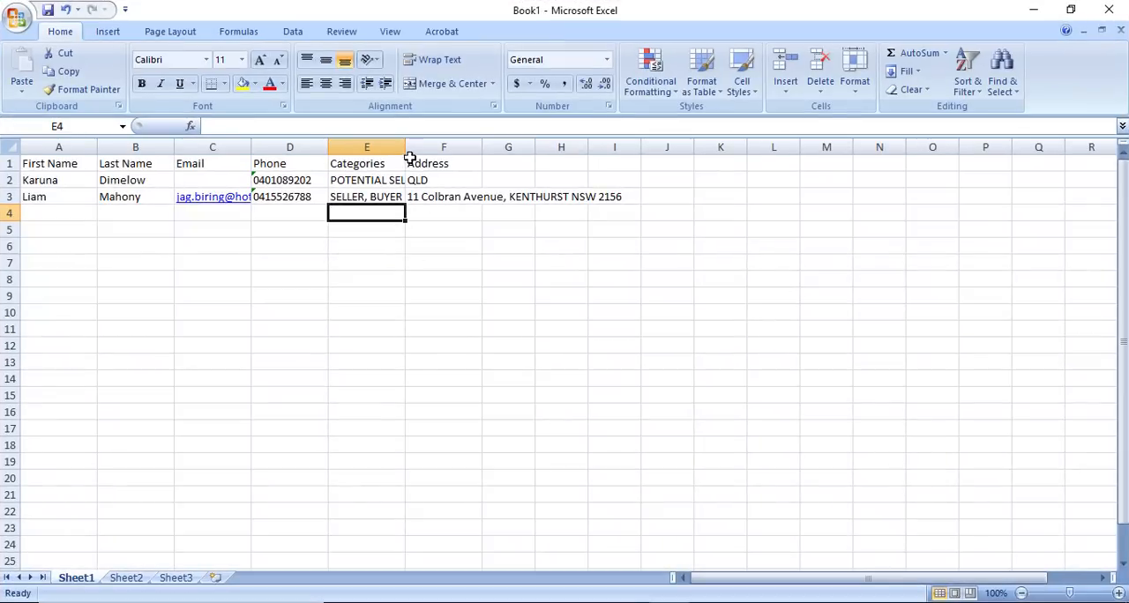
left_click_drag(45, 138, 92, 150)
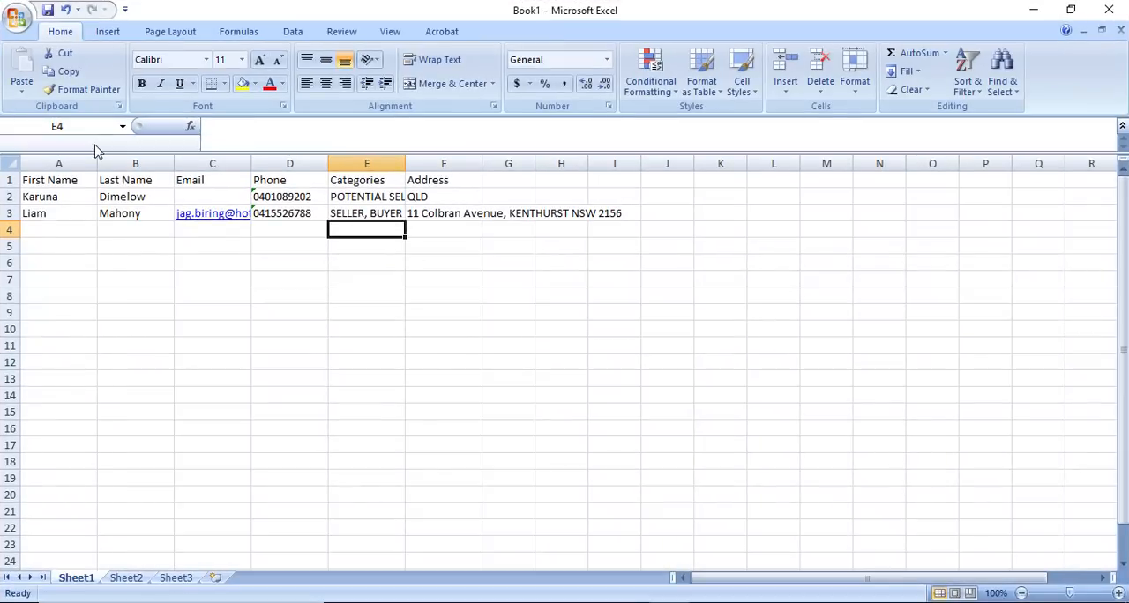
left_click(71, 160)
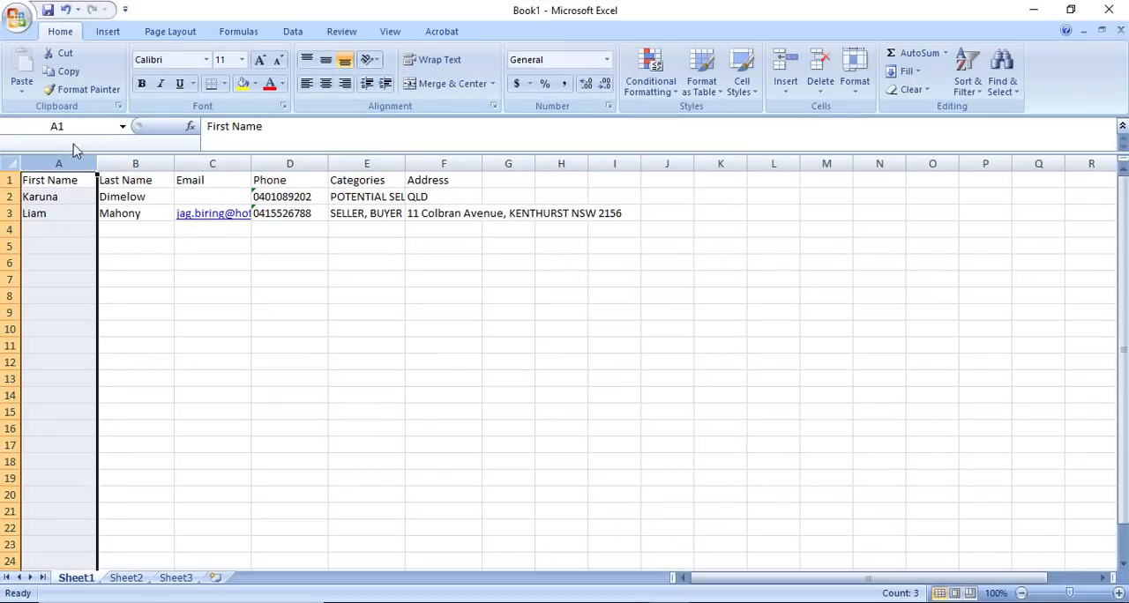
key("ctrl+z")
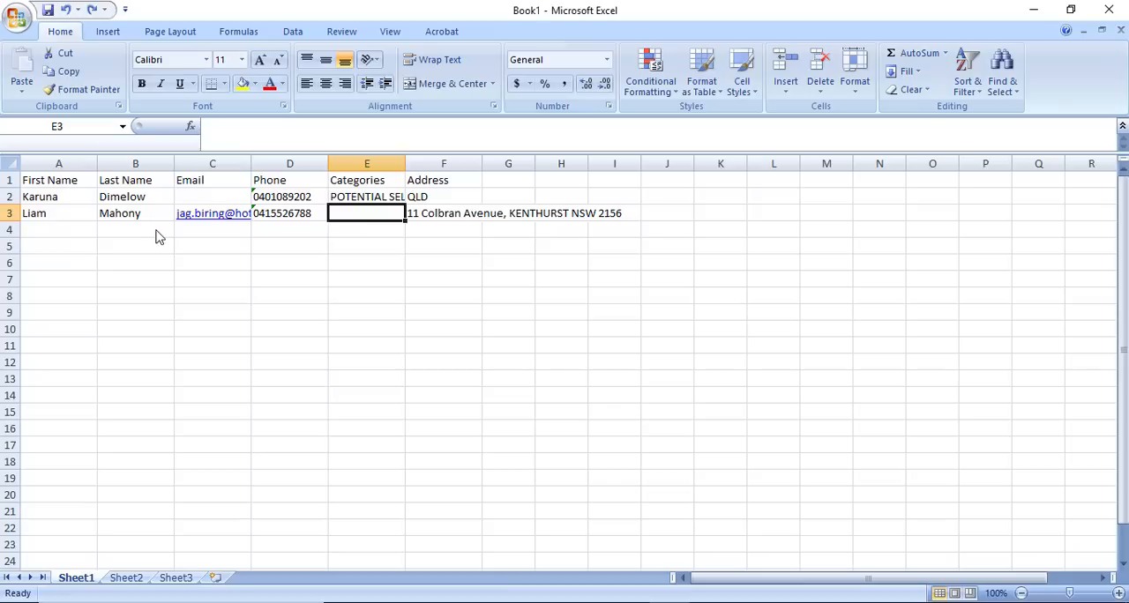
left_click(92, 10)
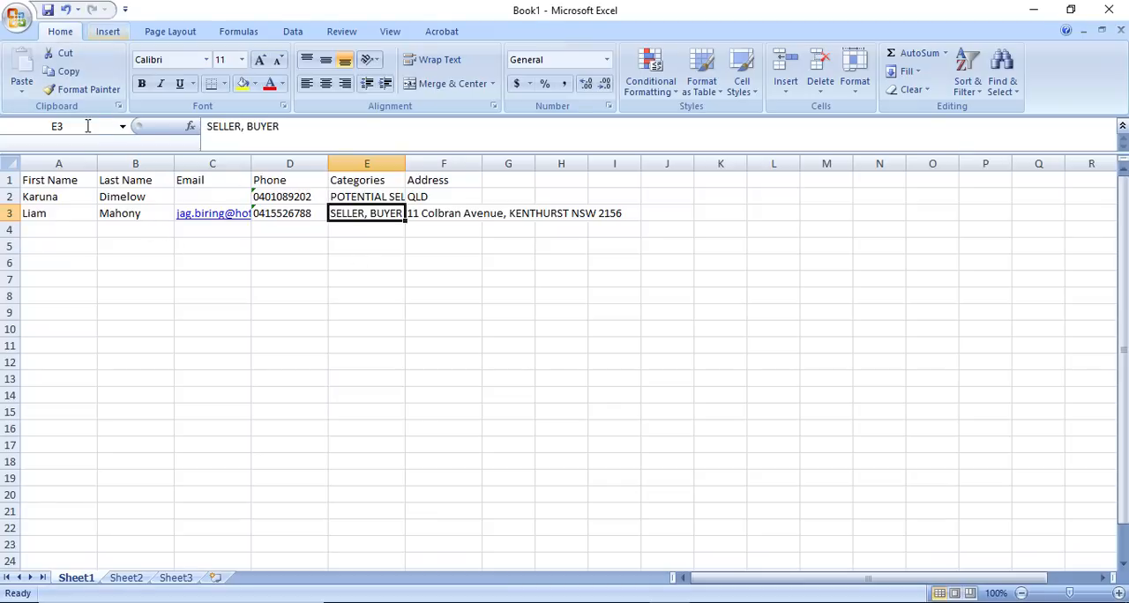
Step: Widen columns A through F to one equal width, then narrow them together by about a quarter
left_click(117, 159)
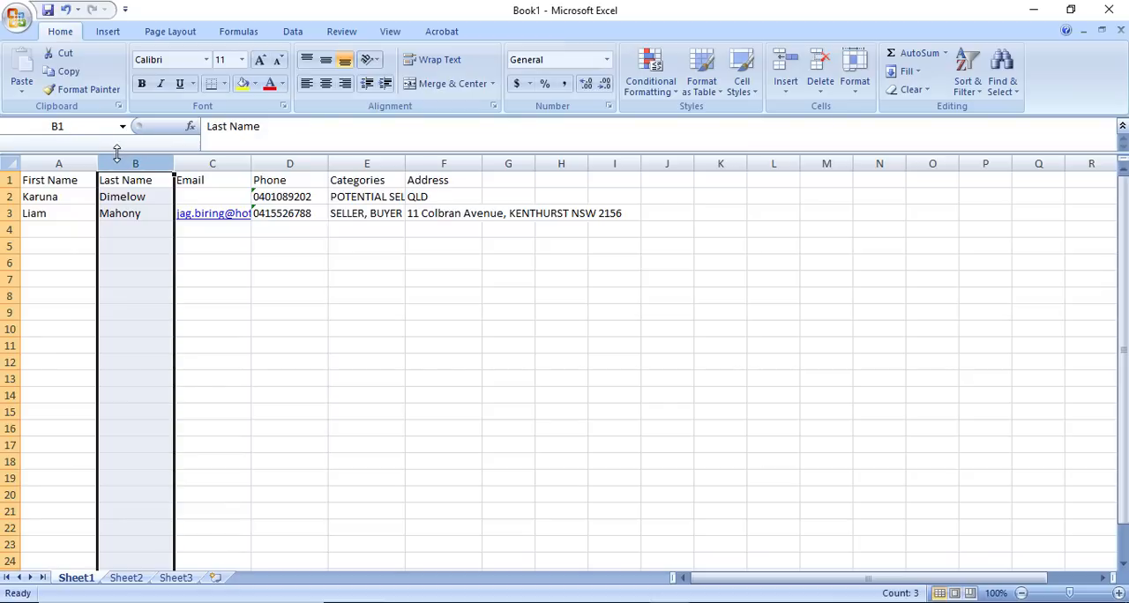
left_click_drag(117, 141, 561, 150)
left_click(85, 147)
left_click(605, 311)
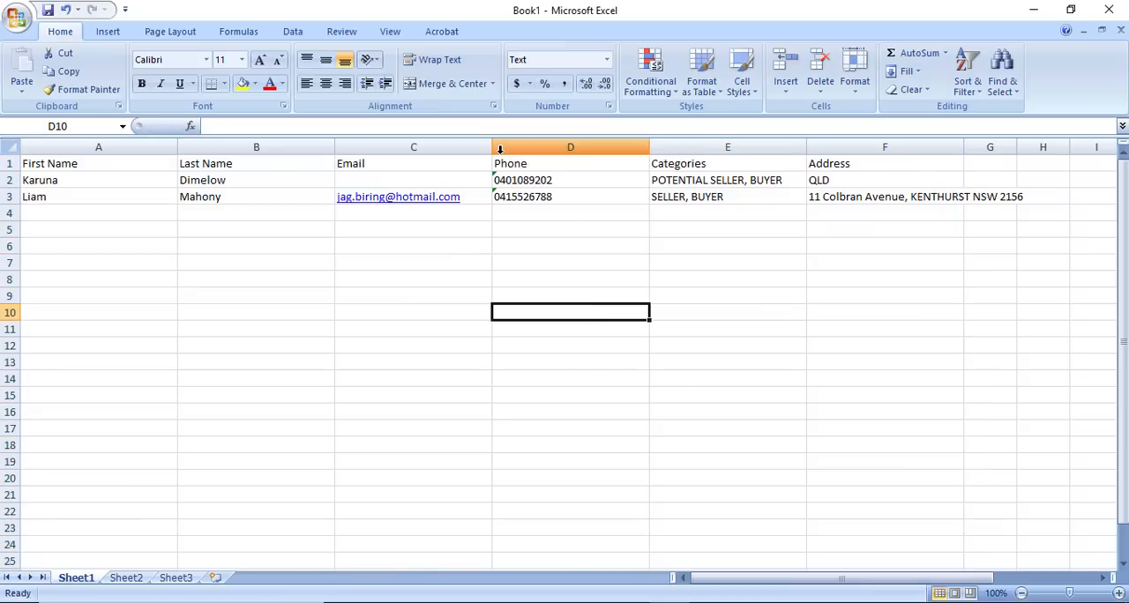
left_click(899, 263)
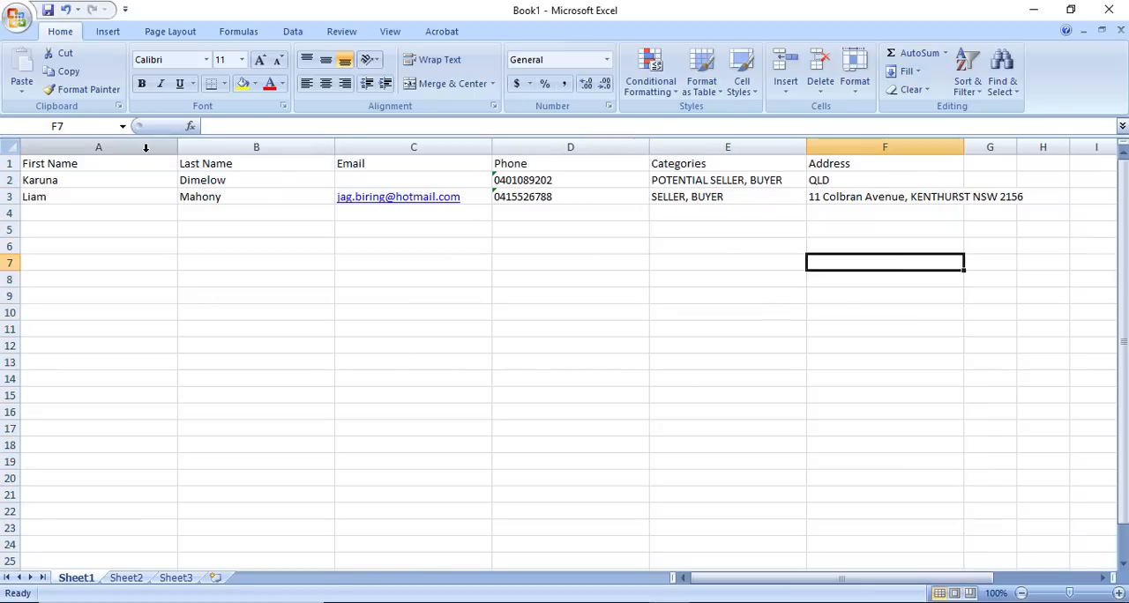
left_click_drag(146, 148, 884, 148)
left_click_drag(806, 147, 758, 145)
left_click(421, 246)
left_click(254, 262)
left_click(163, 216)
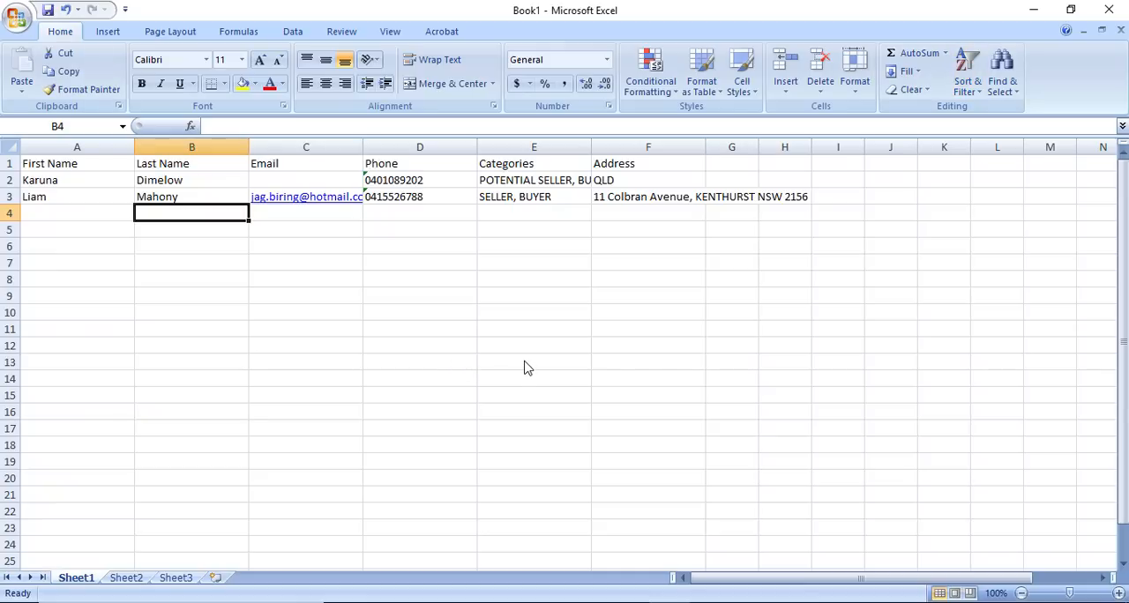
Step: Save the workbook in Documents as an Excel Workbook named Example for Data Entry
key("ctrl+s")
type("E")
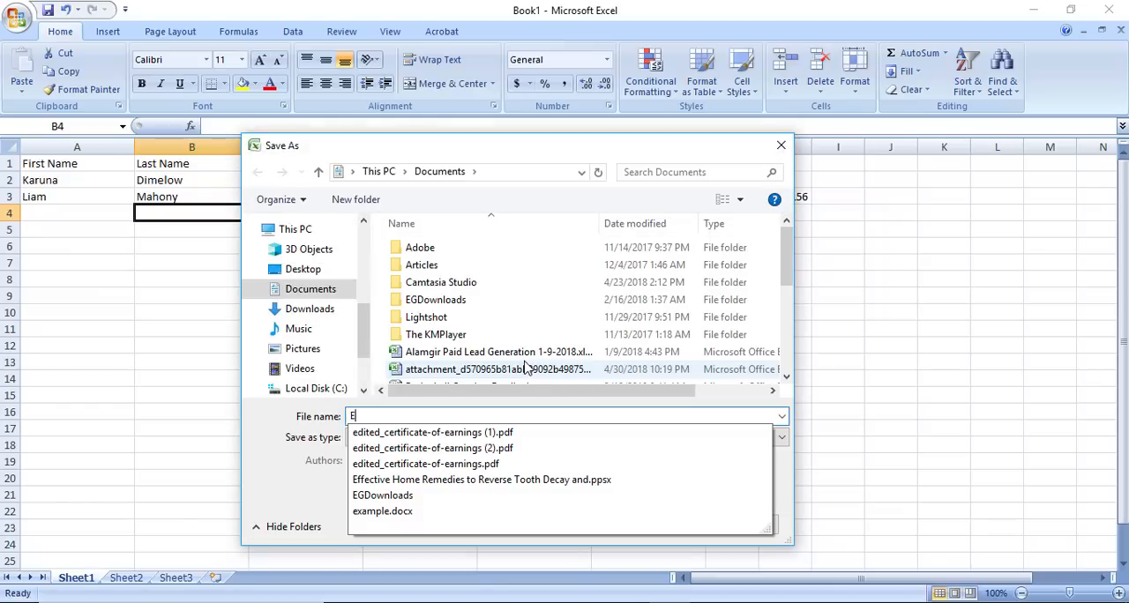
type("xample for Data Entry")
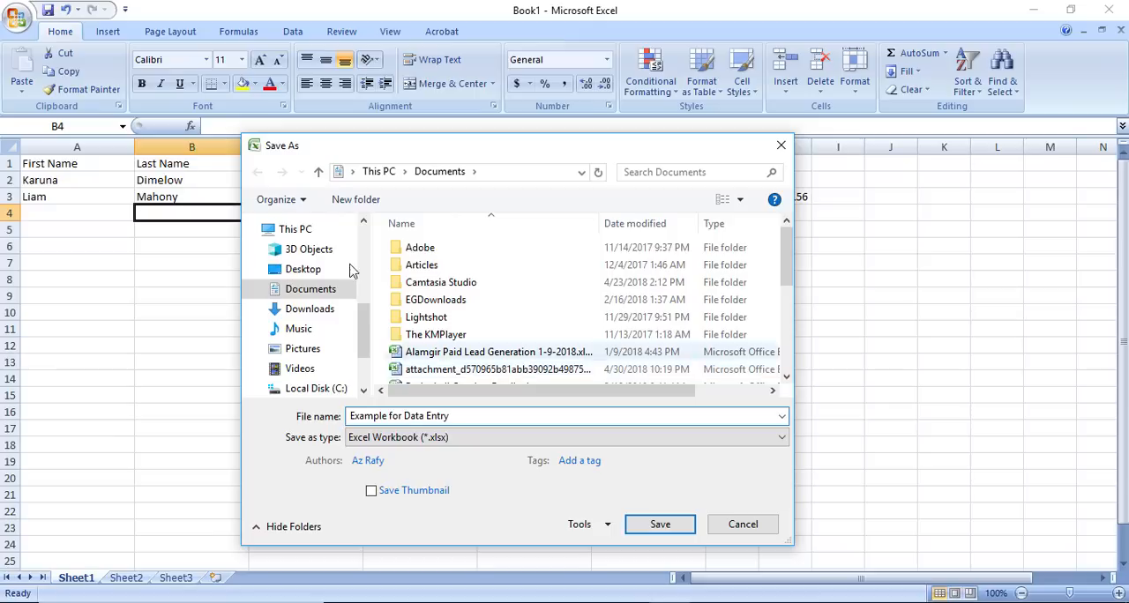
left_click(660, 524)
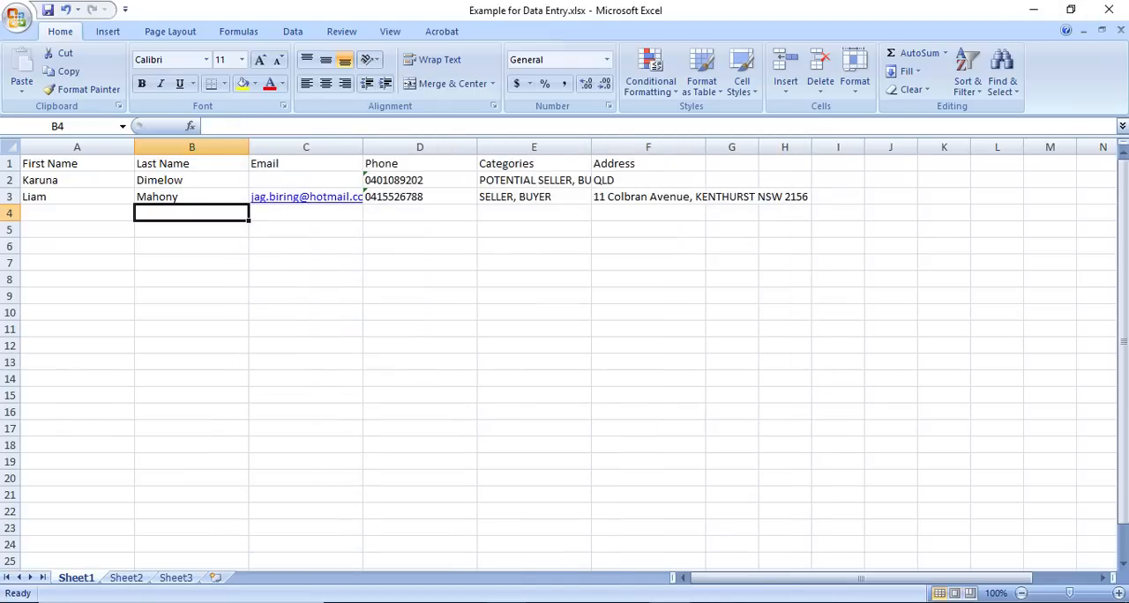
Step: Switch to the Upwork job post in Chrome and check its record total and required fields against the saved Excel sheet
left_click(466, 602)
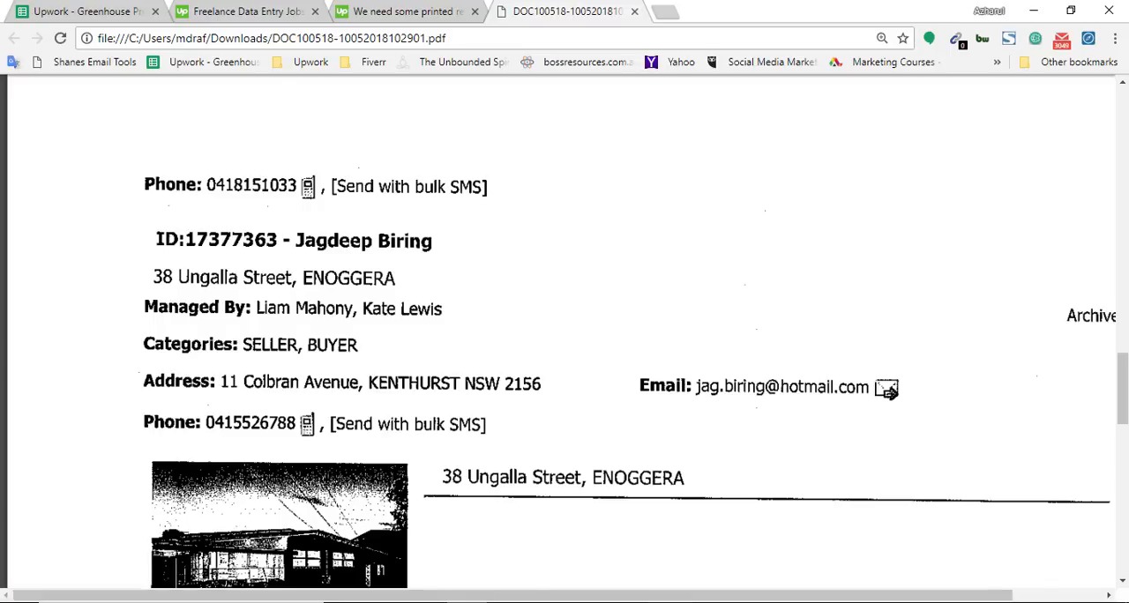
left_click(378, 8)
scroll(464, 338, "up", 4)
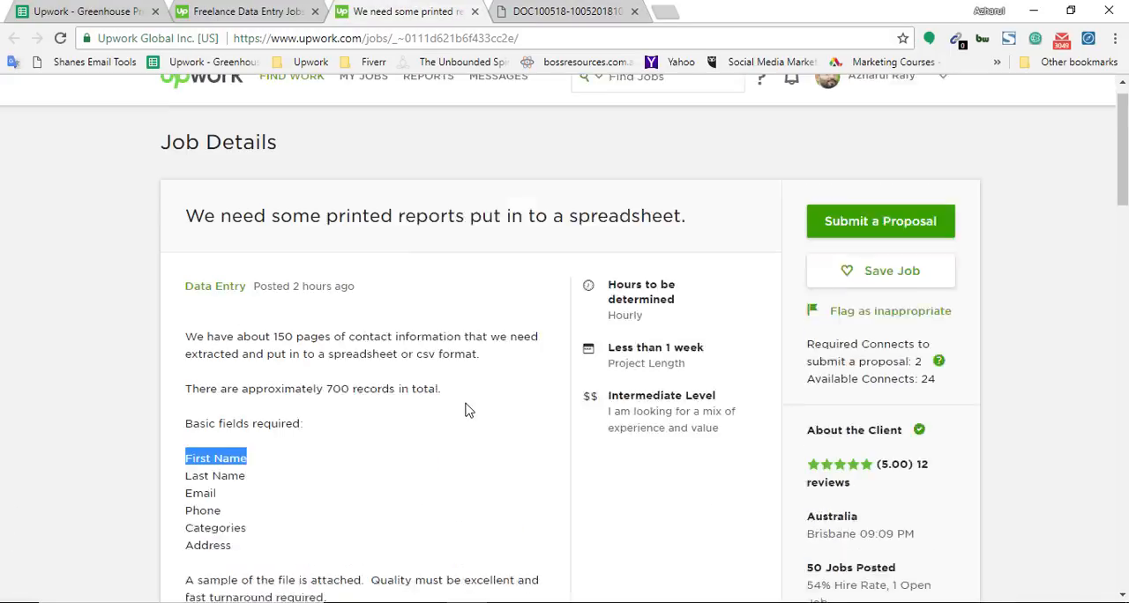
scroll(478, 386, "down", 5)
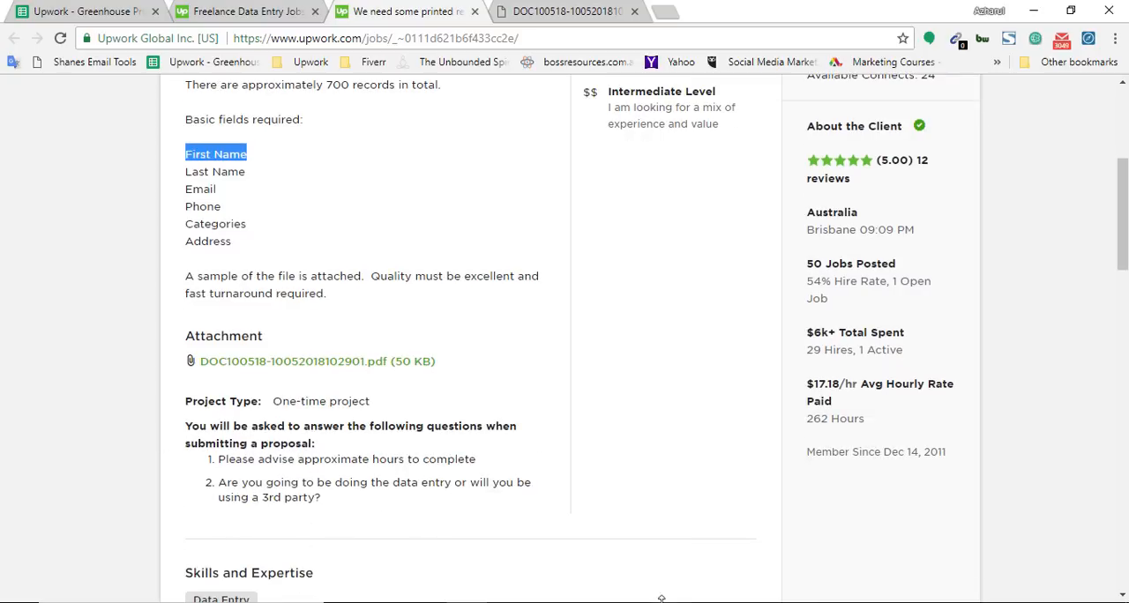
key("alt+Tab")
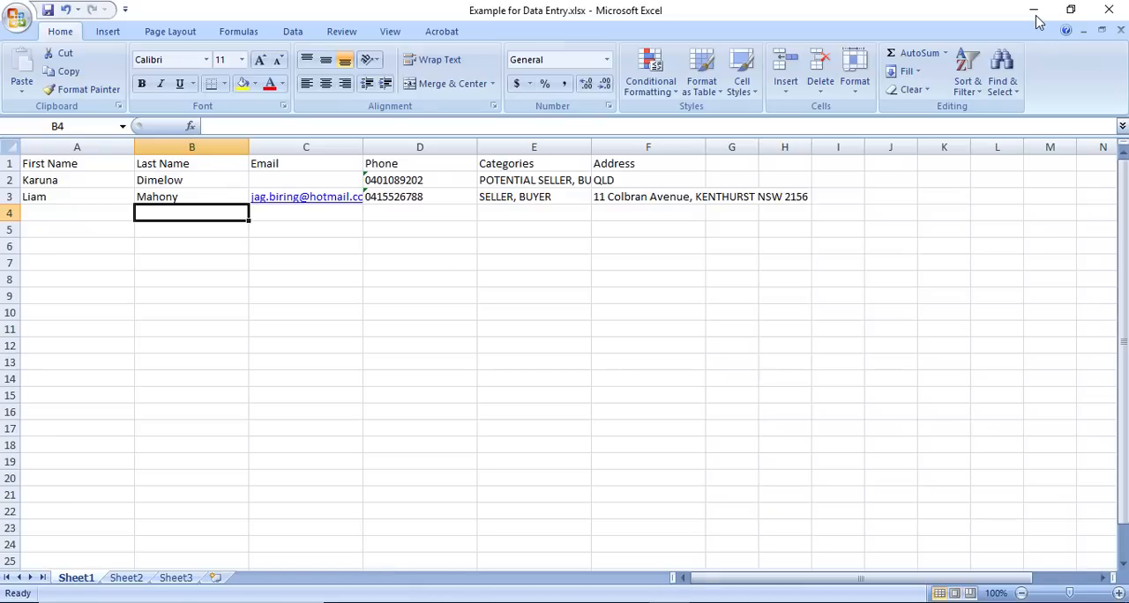
left_click(1035, 11)
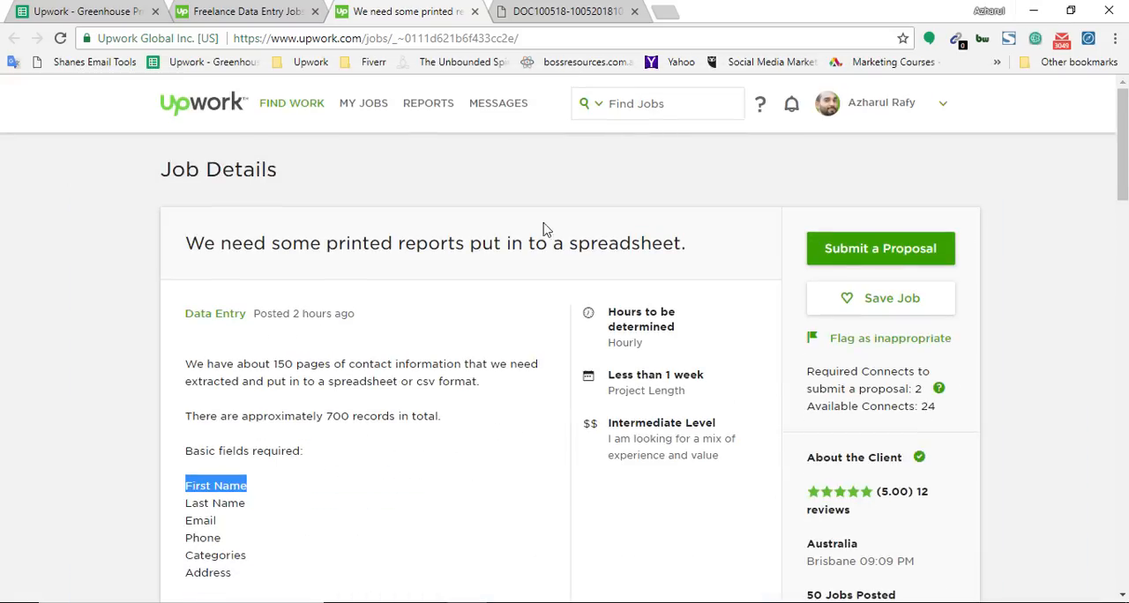
Step: Calculate 1400/60 in a new browser tab to convert the estimated minutes into hours
left_click(673, 8)
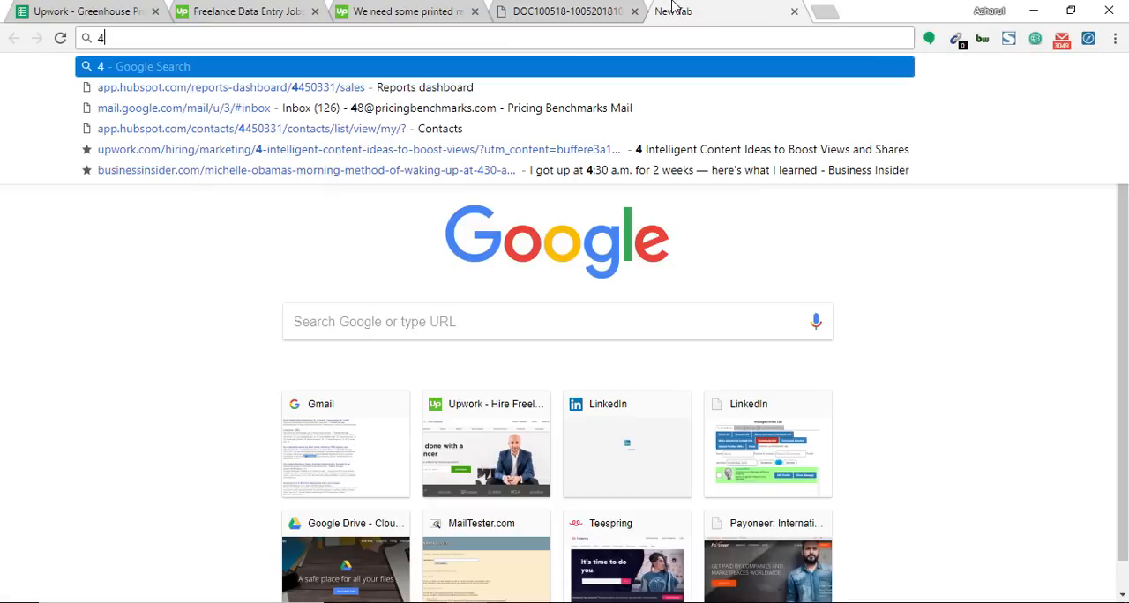
type("1400")
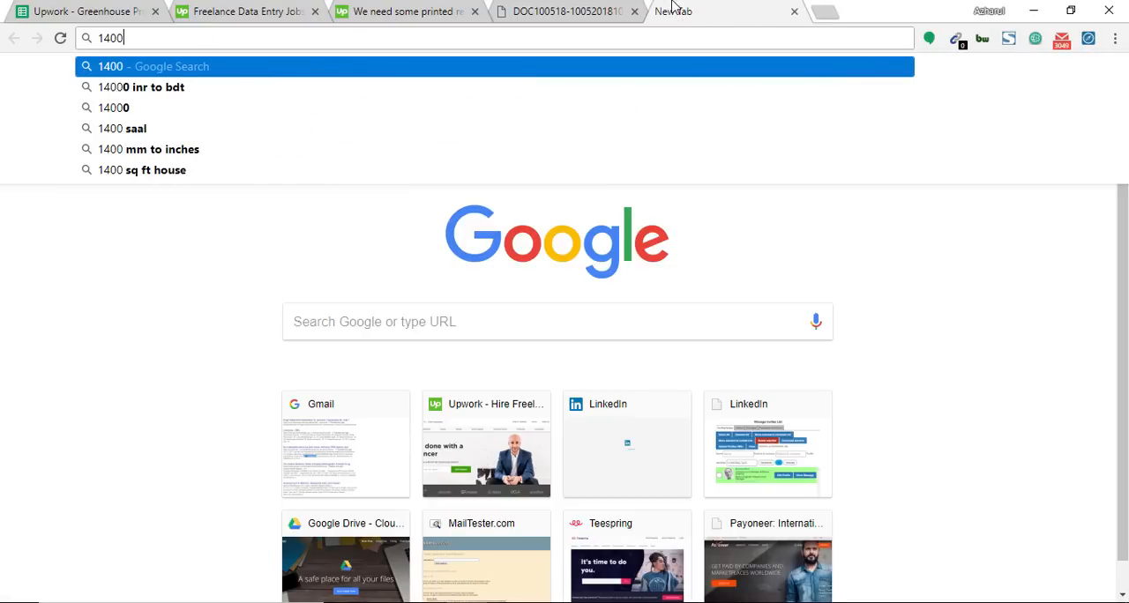
type("*")
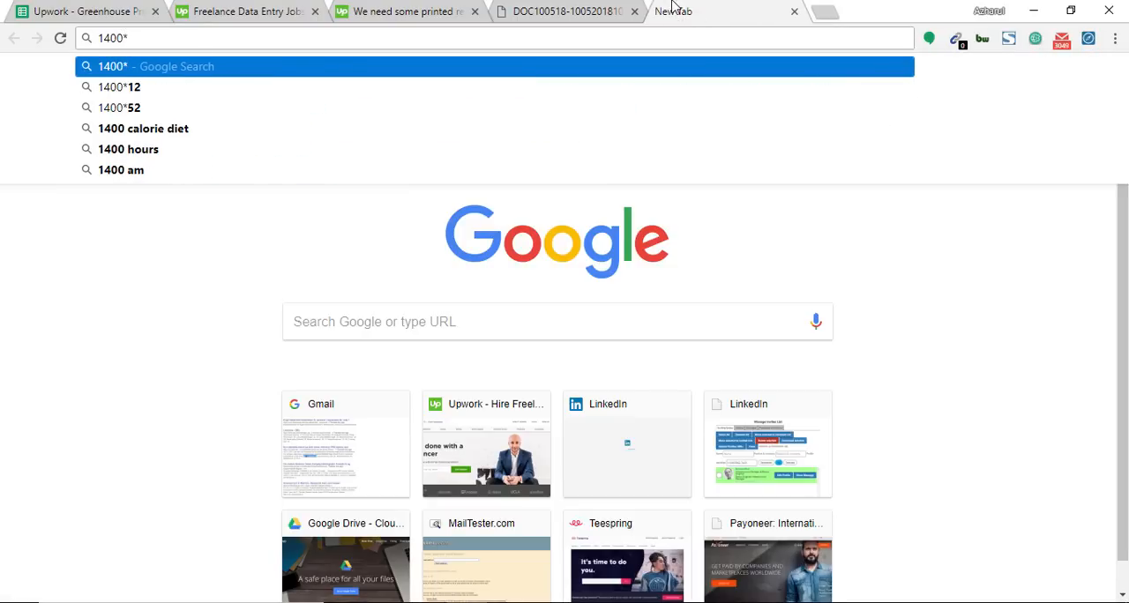
key("BackSpace")
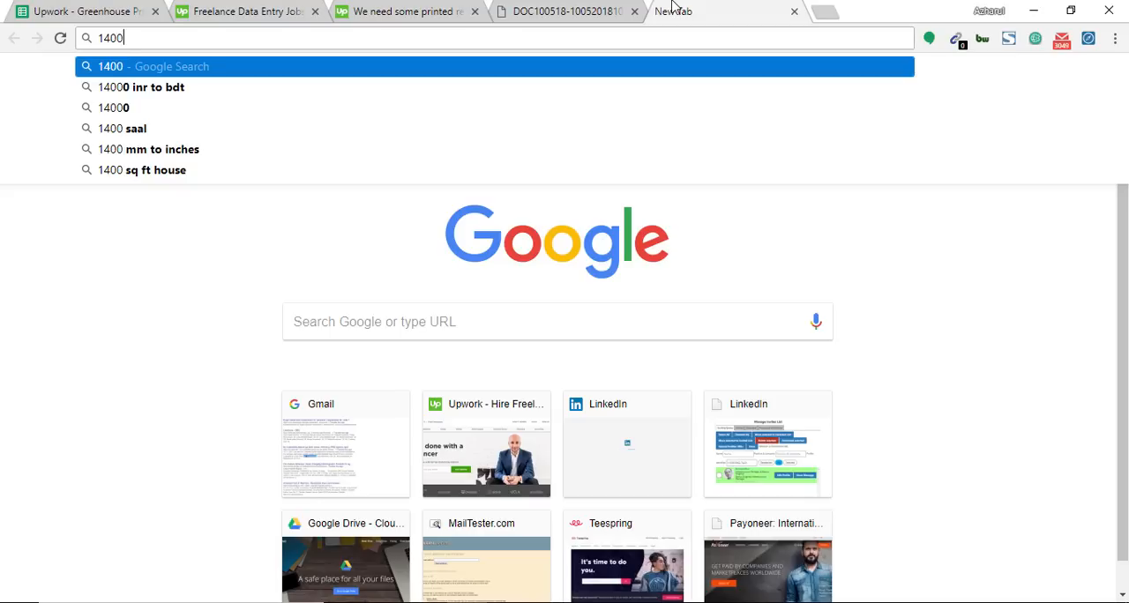
type("/60")
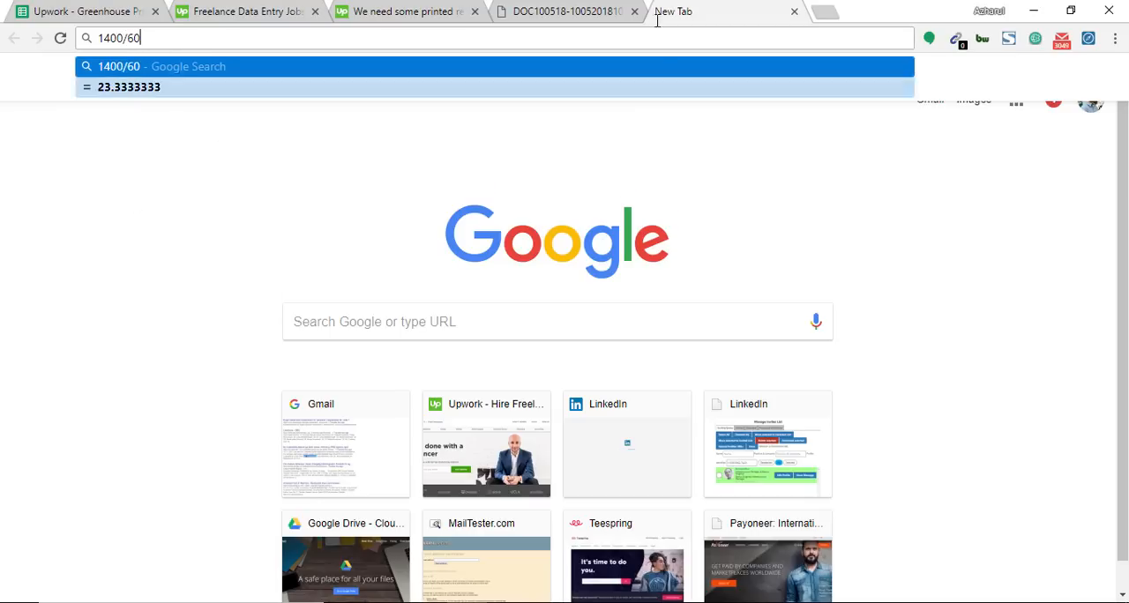
Step: Return to the Upwork job post, open its proposal form and go to the bid terms
left_click(566, 9)
left_click(457, 7)
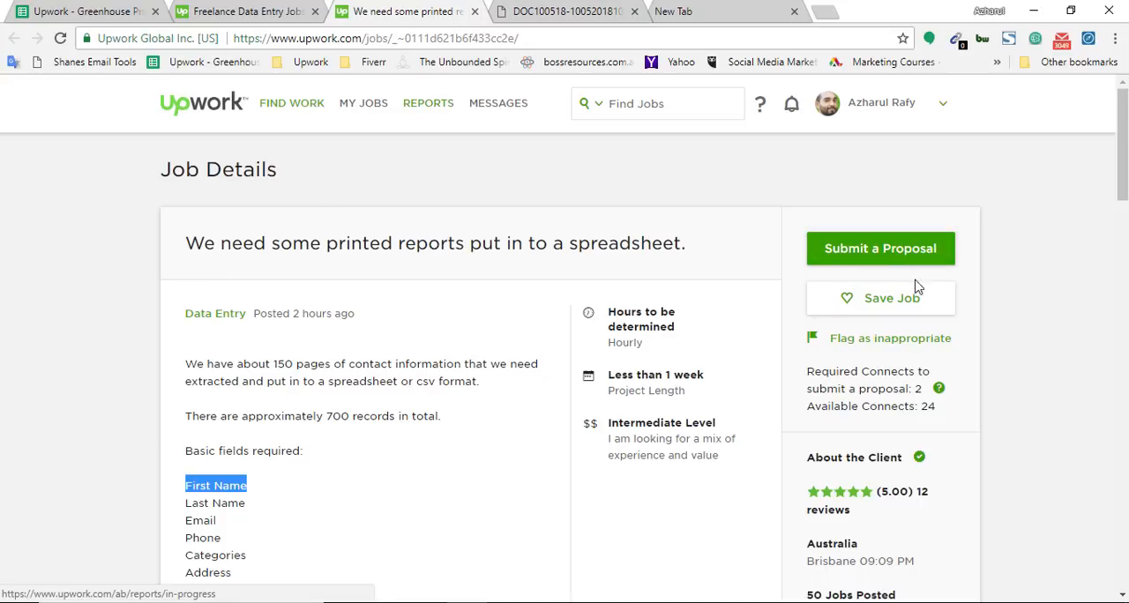
scroll(176, 446, "down", 2)
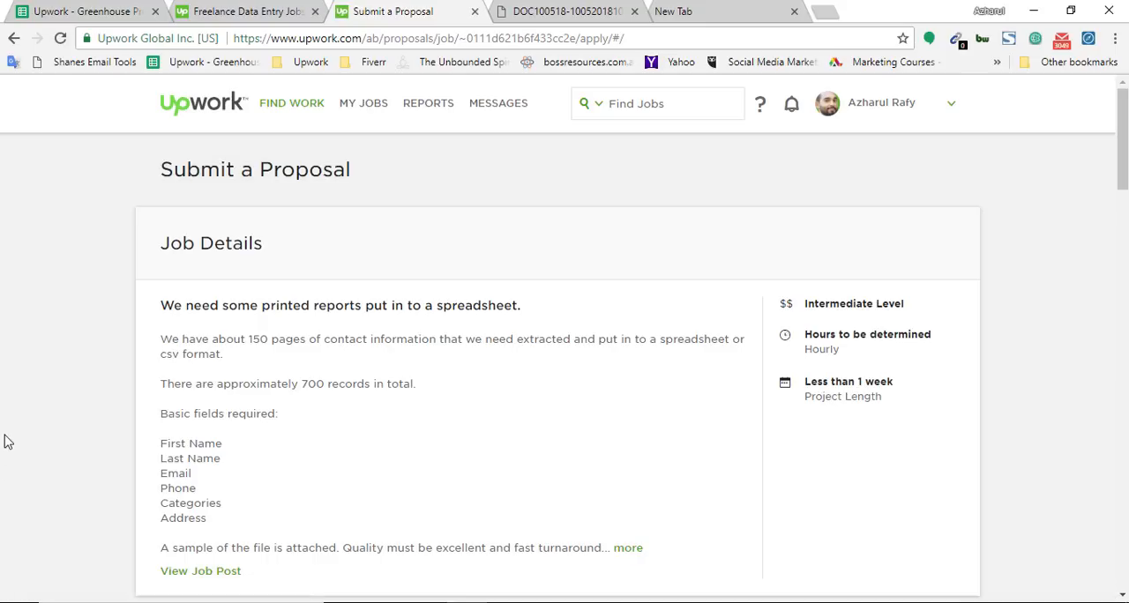
scroll(5, 445, "down", 5)
scroll(18, 454, "up", 2)
scroll(26, 441, "down", 6)
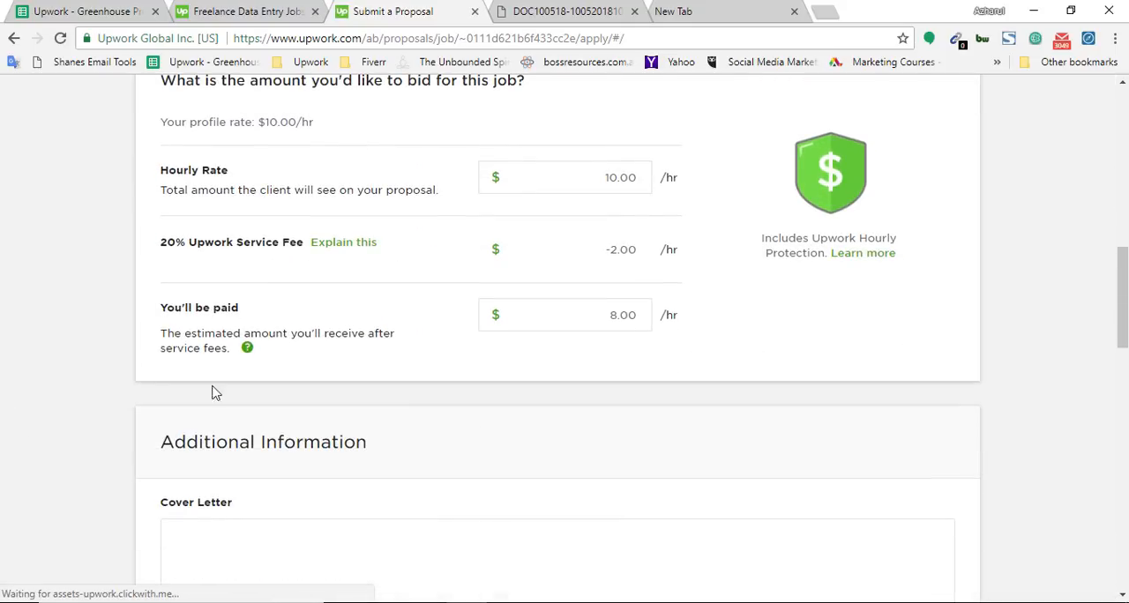
scroll(217, 343, "up", 2)
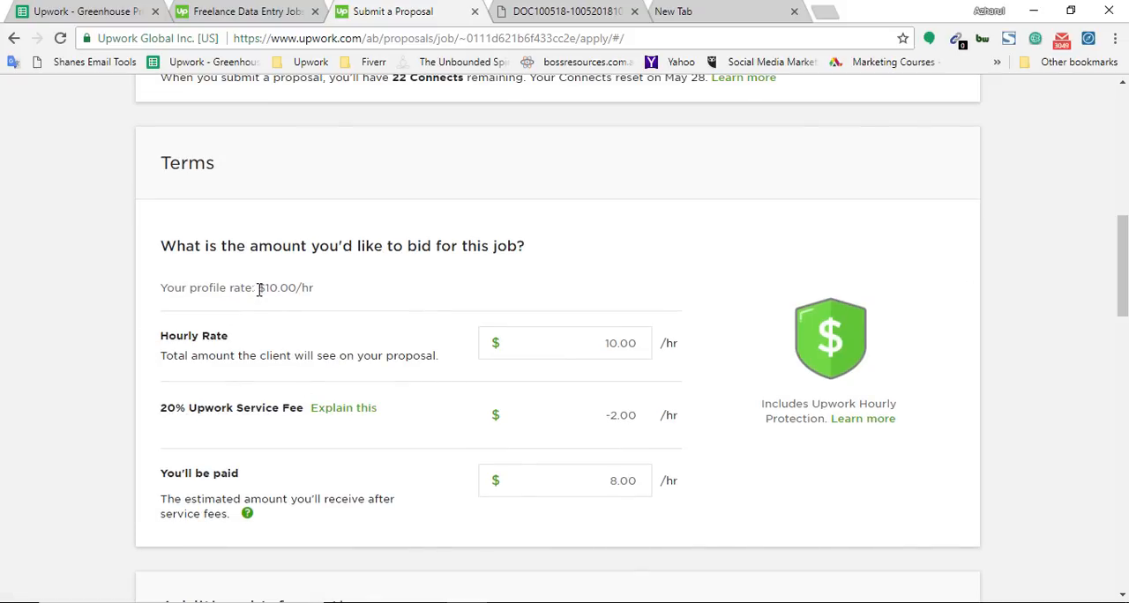
Step: Examine the profile rate, hourly rate, 20% Upwork service fee and estimated payout in the bid terms
left_click_drag(259, 290, 368, 290)
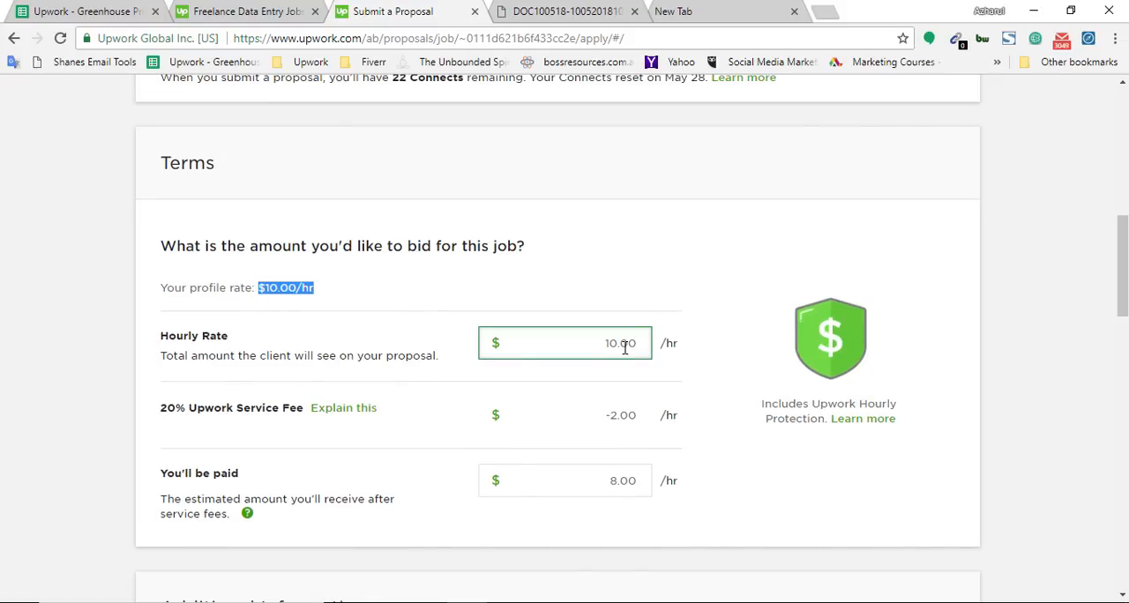
scroll(115, 510, "down", 2)
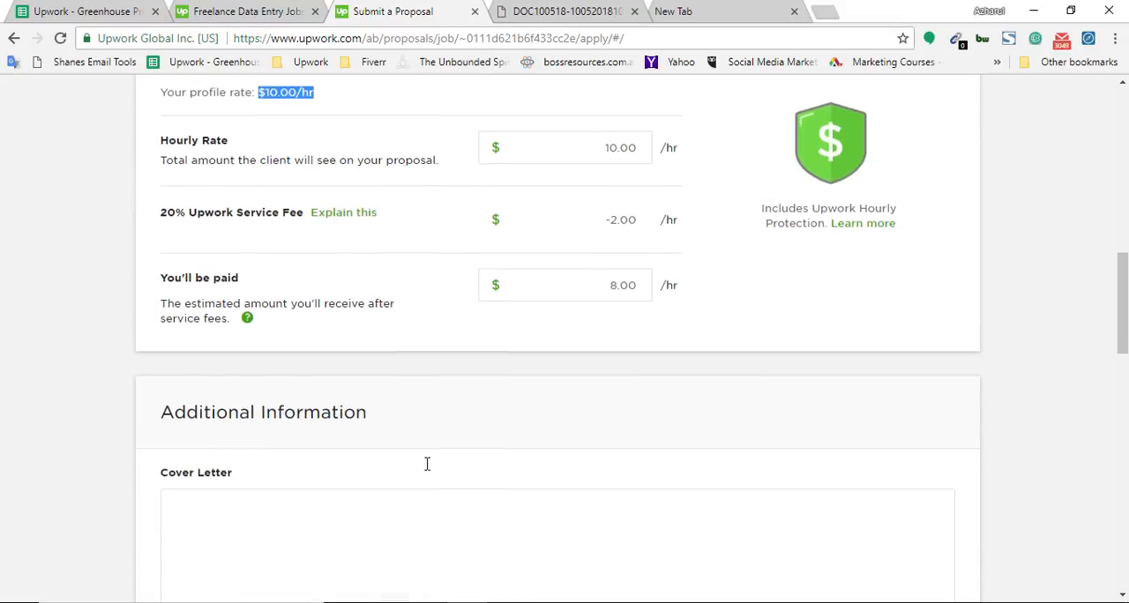
scroll(426, 463, "down", 2)
scroll(239, 444, "up", 2)
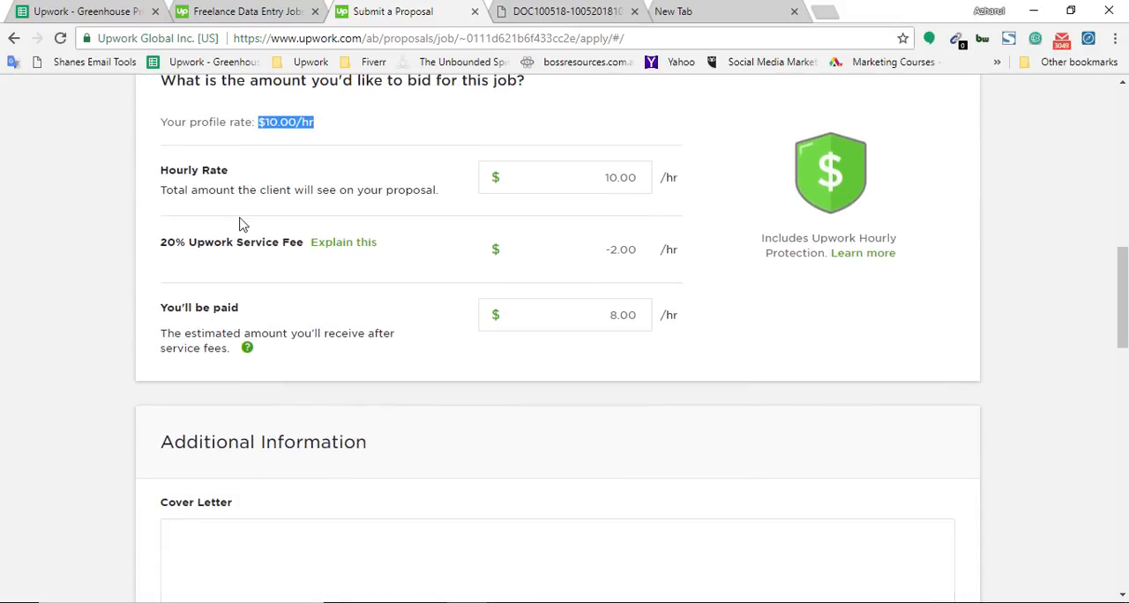
left_click(187, 296)
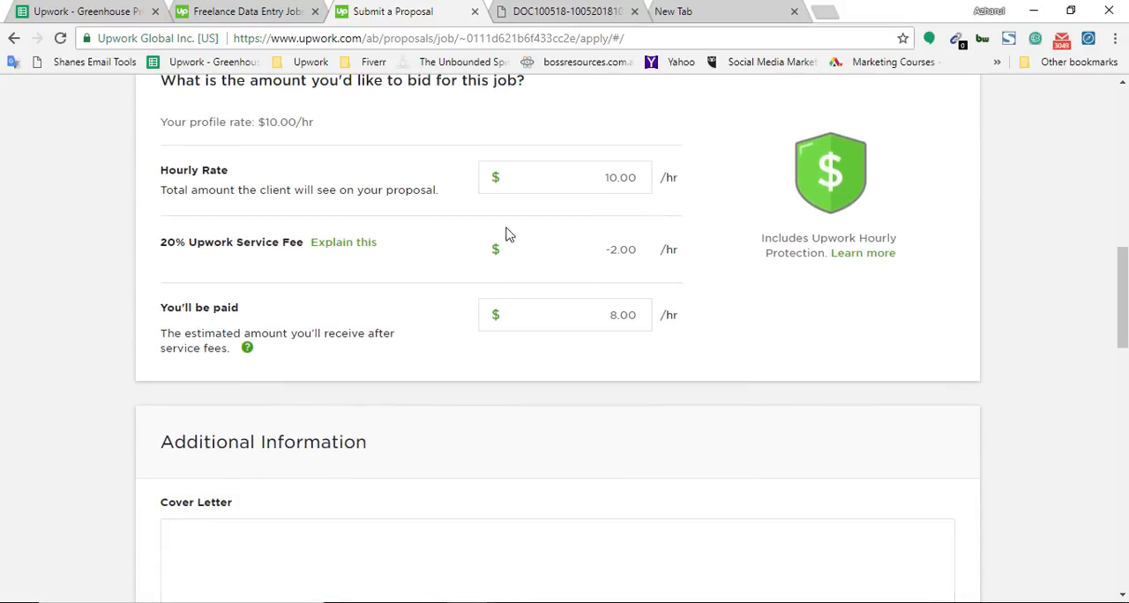
left_click_drag(569, 179, 663, 180)
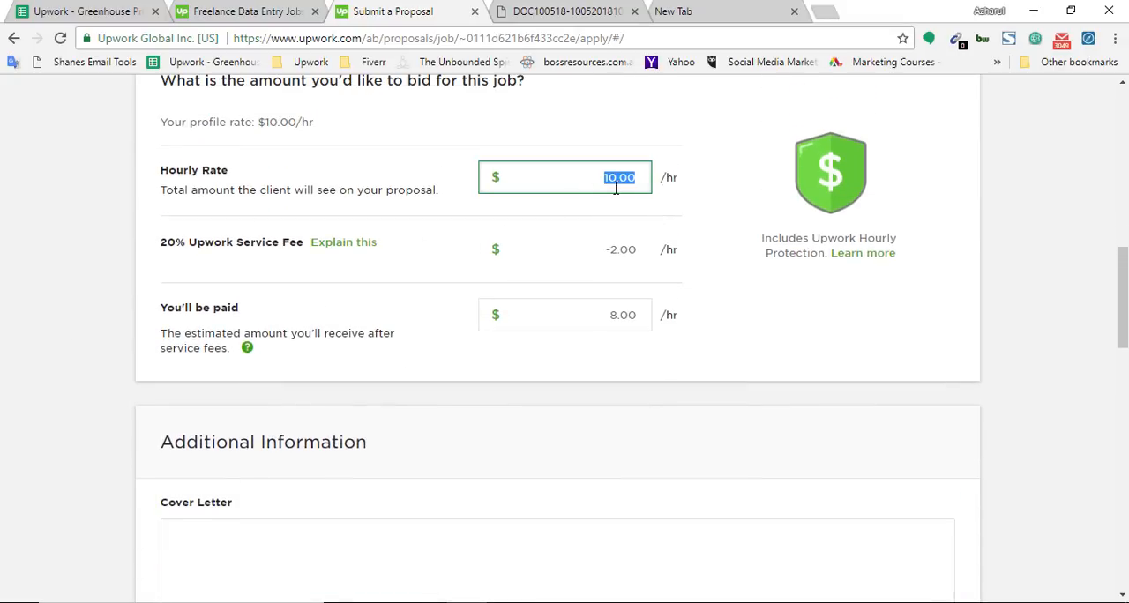
left_click_drag(183, 242, 133, 240)
left_click(427, 283)
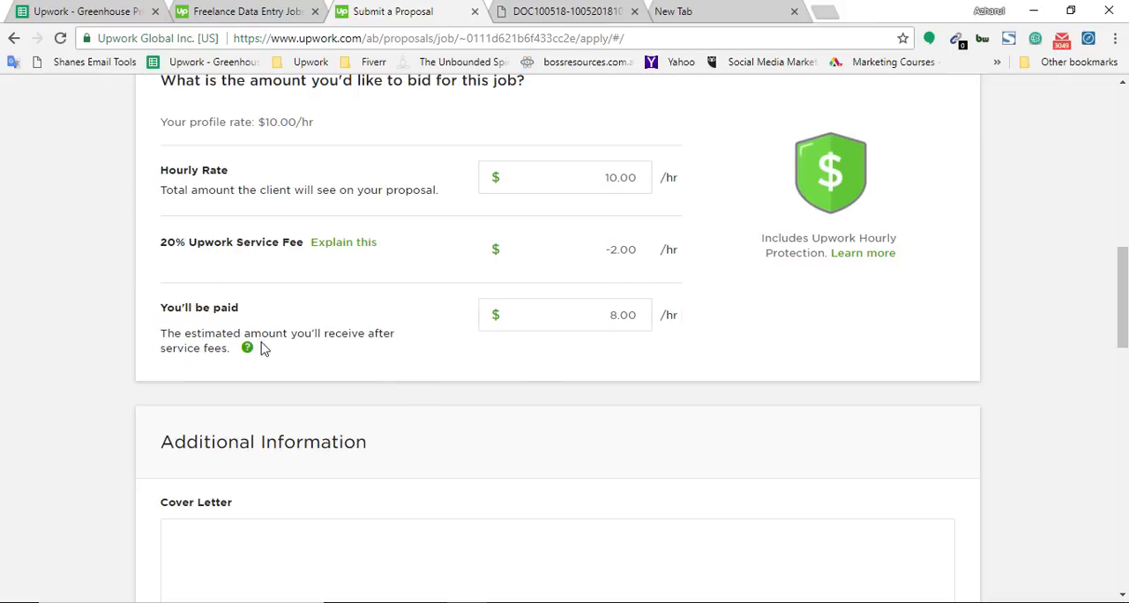
left_click(608, 314)
left_click(610, 342)
left_click(612, 328)
left_click(628, 371)
Step: Attach Example for Data Entry.xlsx from the Documents folder to the proposal
scroll(599, 411, "down", 2)
left_click(325, 462)
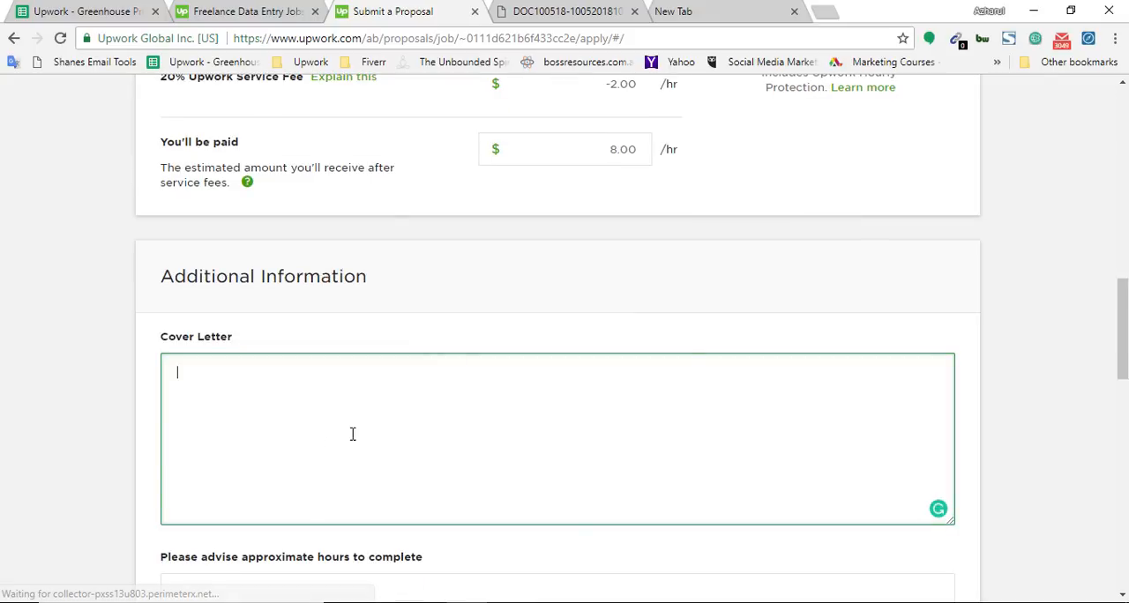
scroll(456, 432, "down", 3)
scroll(471, 441, "up", 2)
scroll(471, 440, "down", 6)
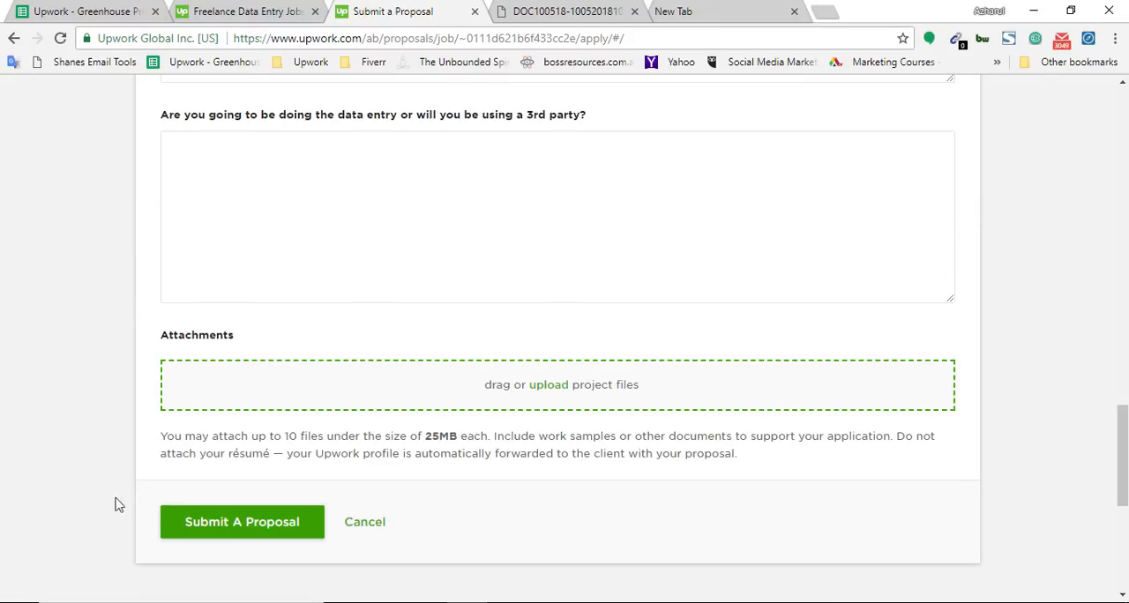
left_click(550, 385)
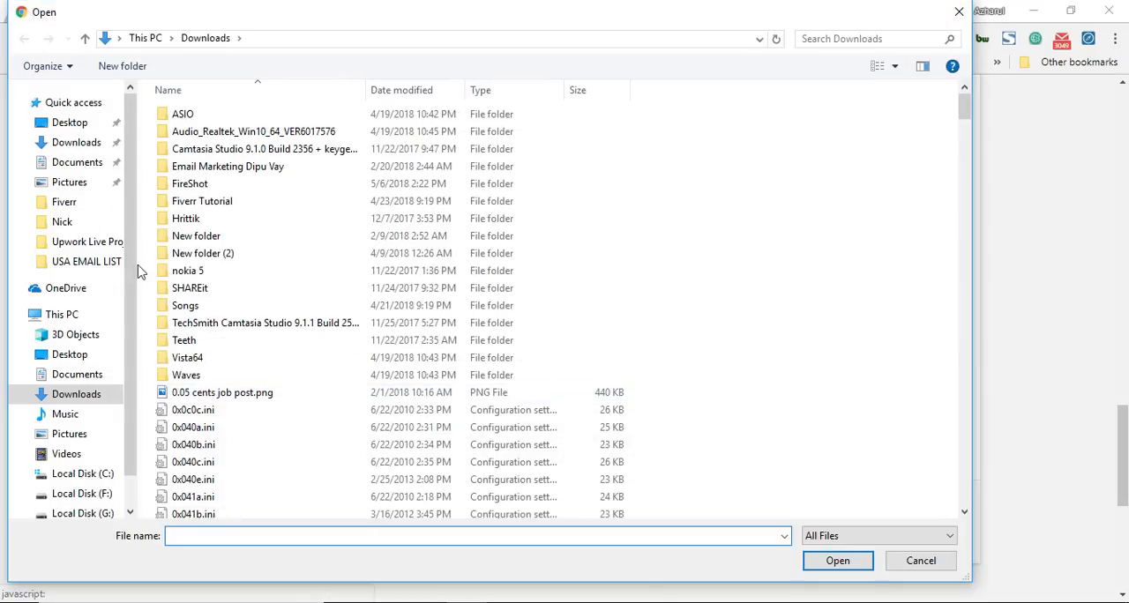
left_click(92, 163)
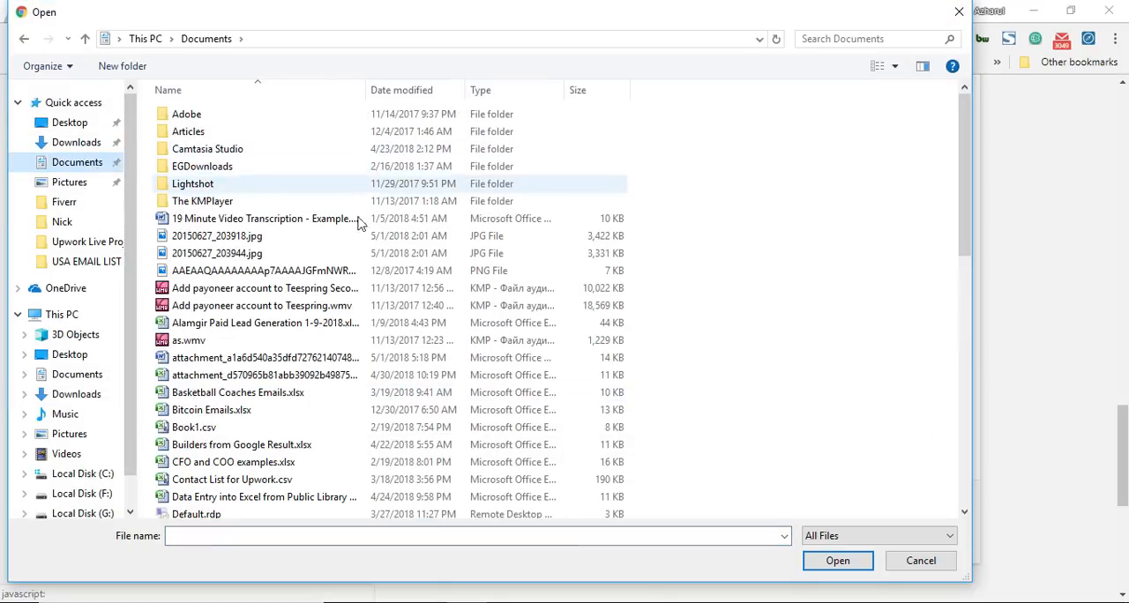
left_click(491, 535)
type("e")
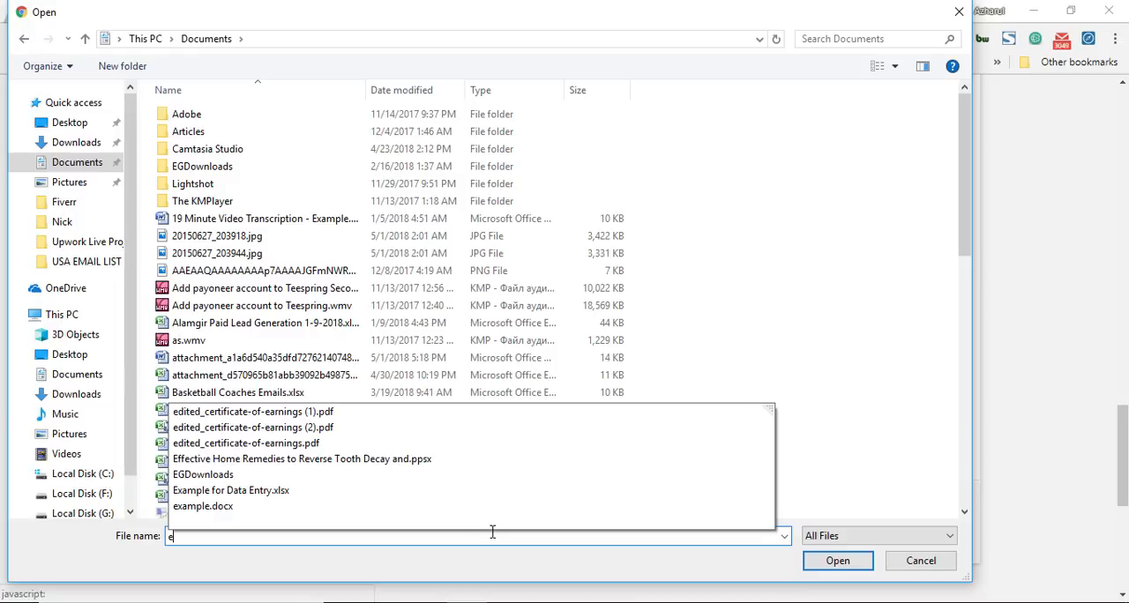
left_click(304, 492)
left_click(804, 562)
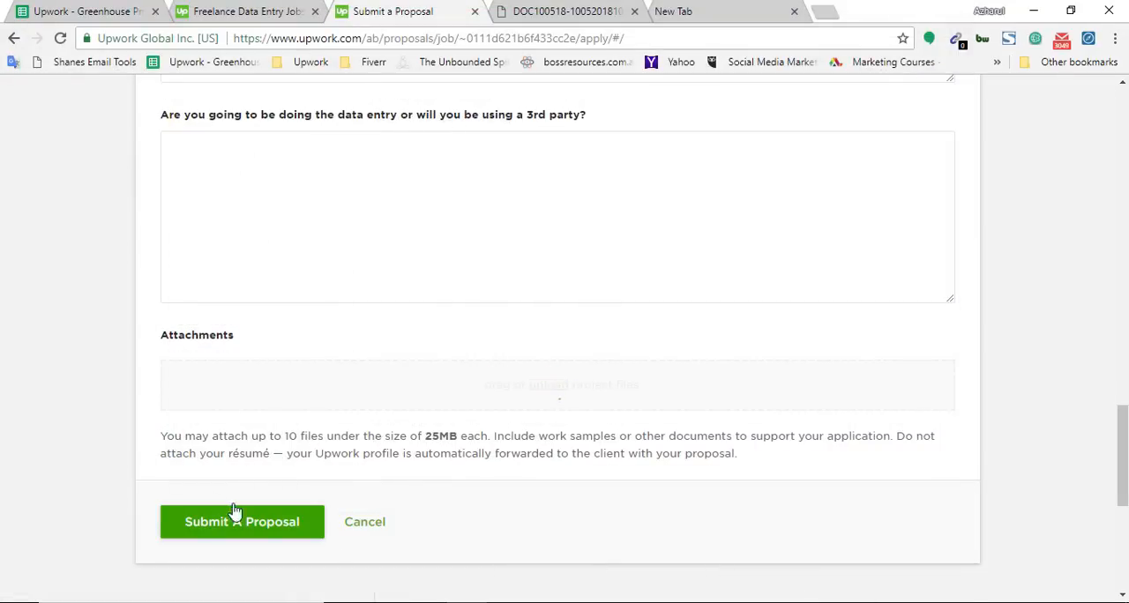
Step: Review the cover letter and screening question fields, and run the 1400/60 search to check the hours estimate
scroll(139, 446, "up", 8)
left_click(270, 376)
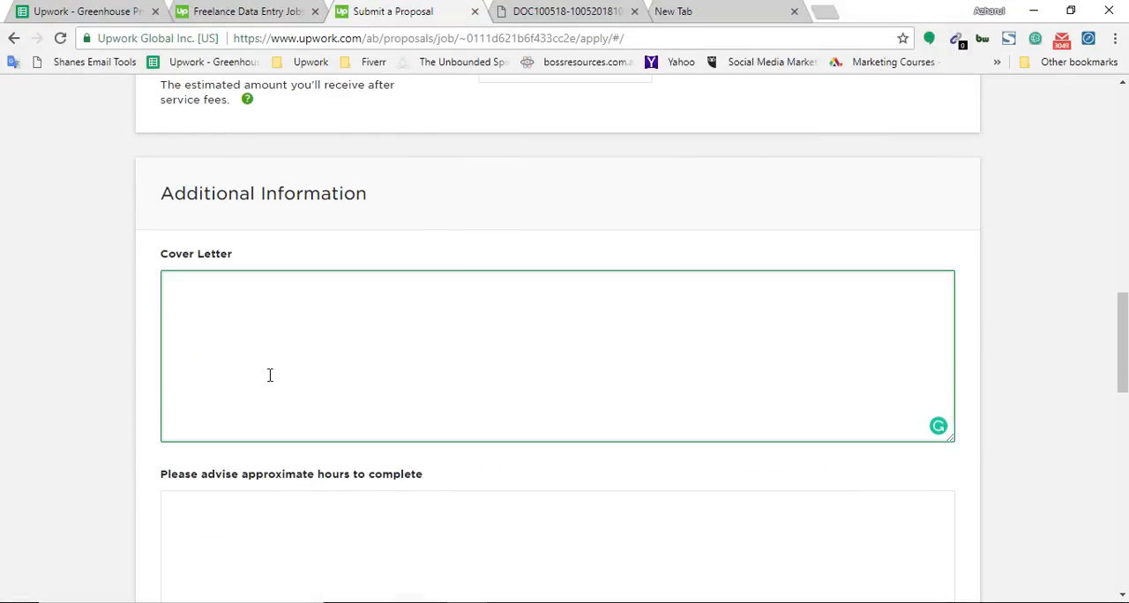
scroll(189, 481, "down", 2)
scroll(1124, 399, "down", 2)
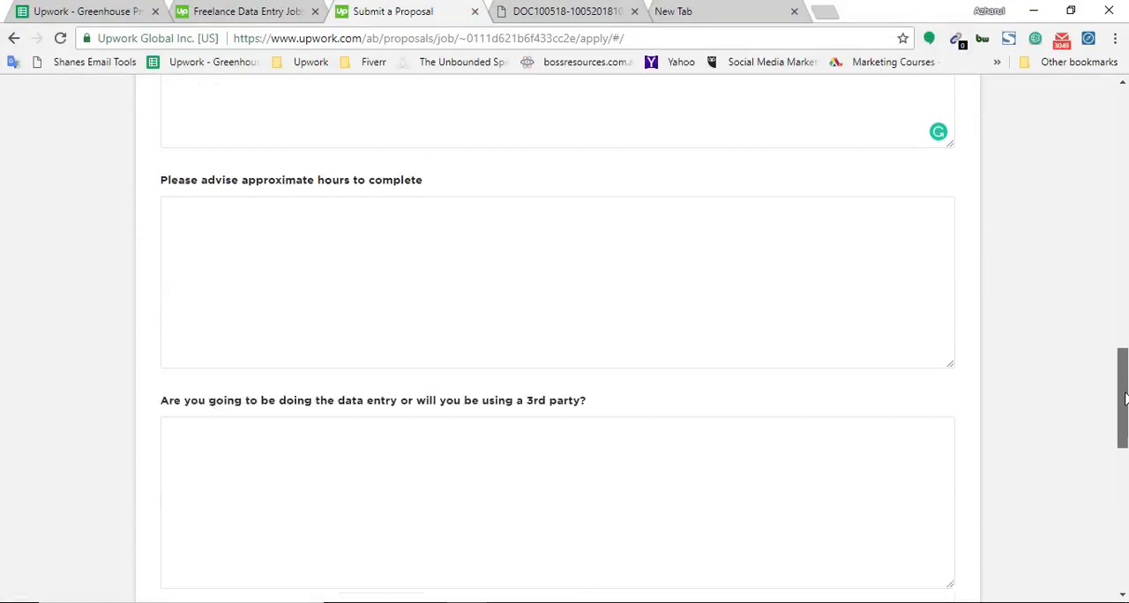
scroll(1124, 399, "down", 1)
left_click_drag(1124, 399, 1123, 366)
left_click(544, 390)
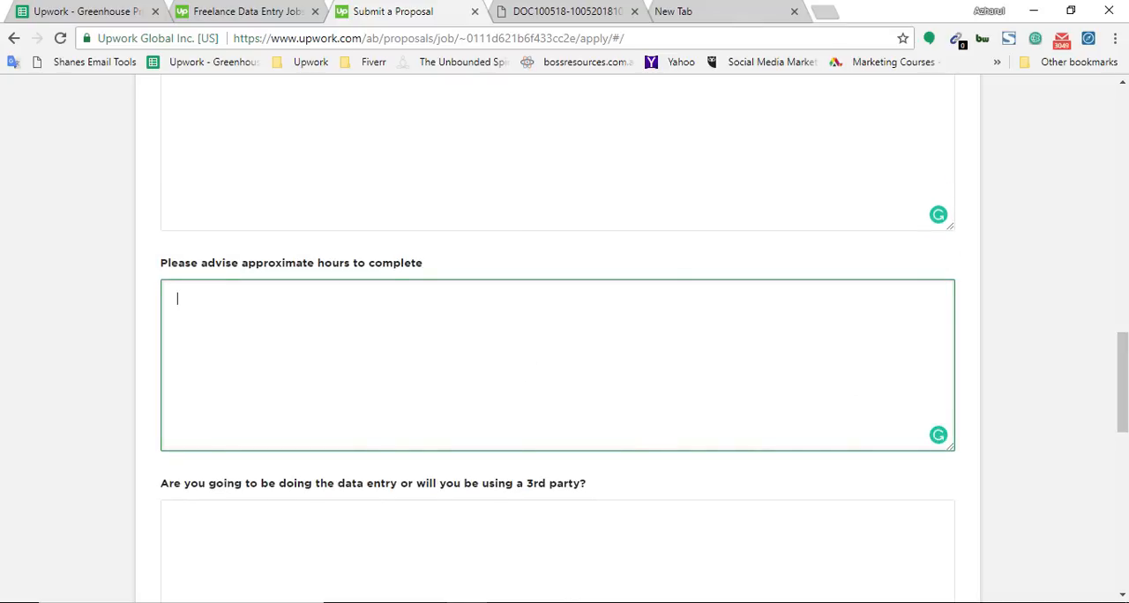
left_click(752, 10)
key("Return")
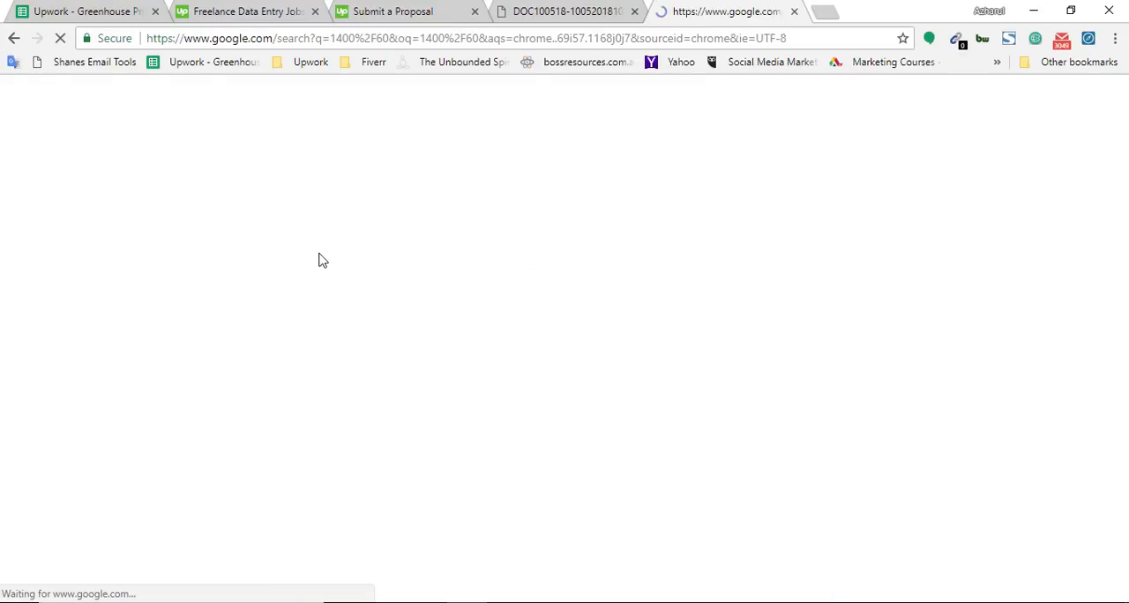
Step: Answer the approximate hours question with almost 24 working hours and delivery of the completed task in 2 days with HIGH ACCURACY
left_click(395, 10)
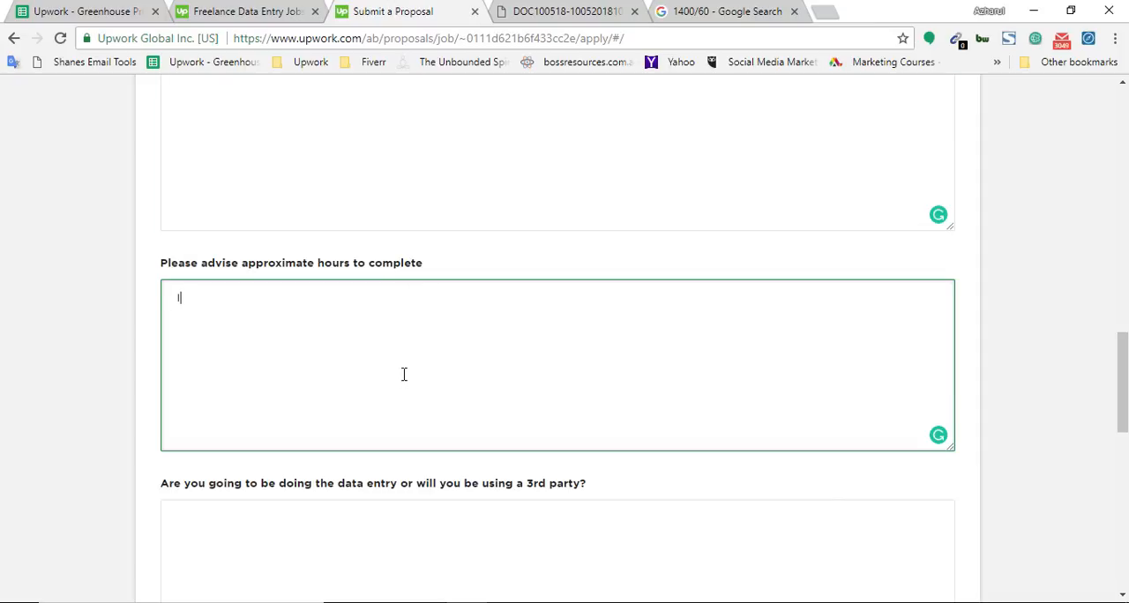
type("It wil")
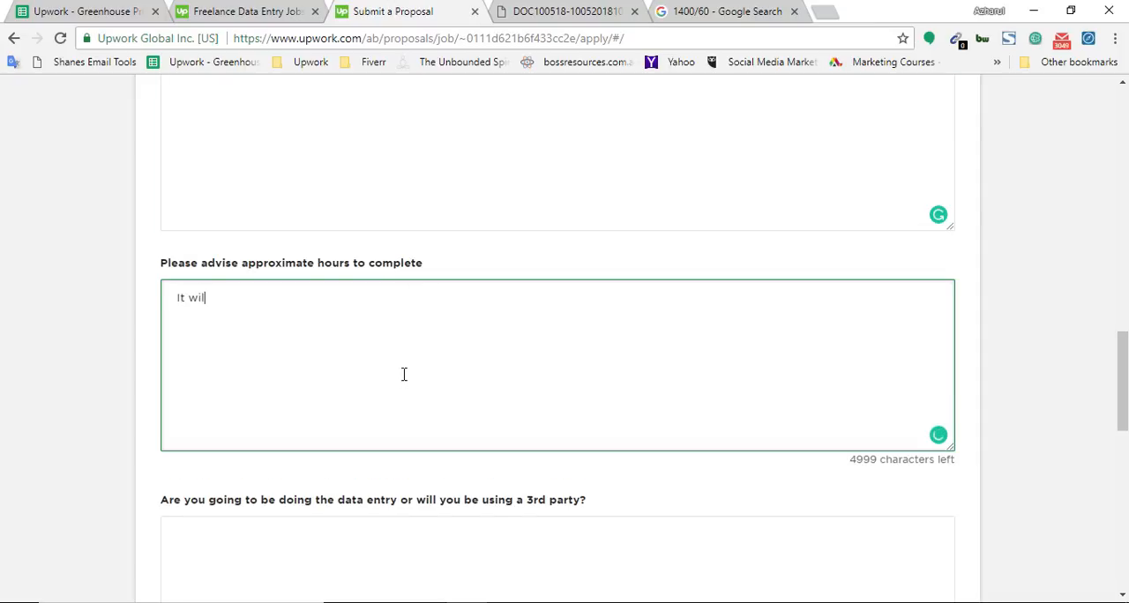
type("l take almost 25")
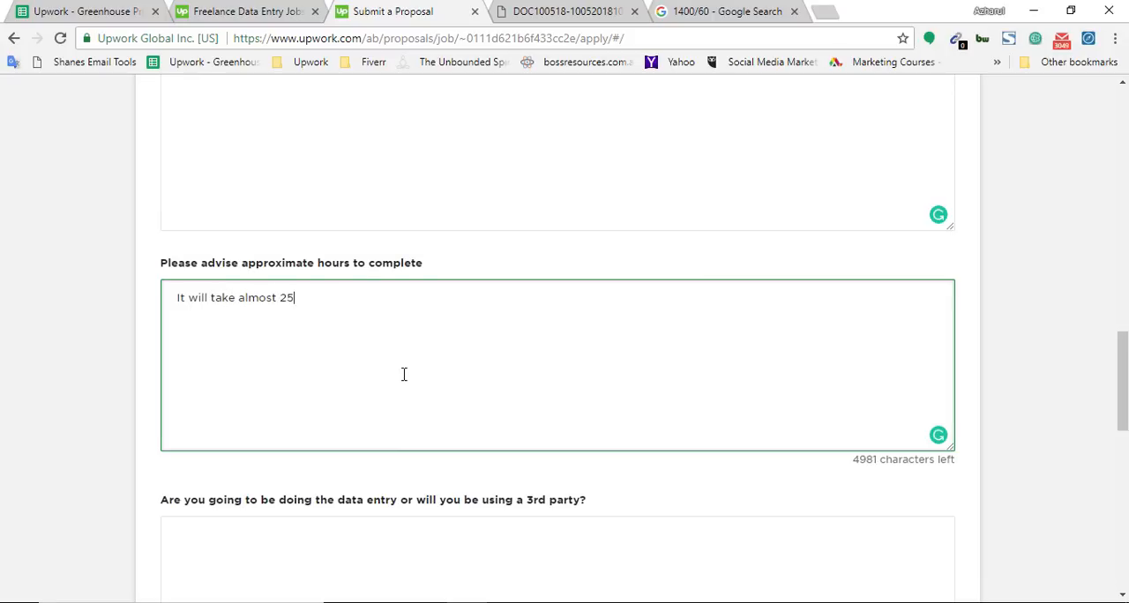
key("BackSpace")
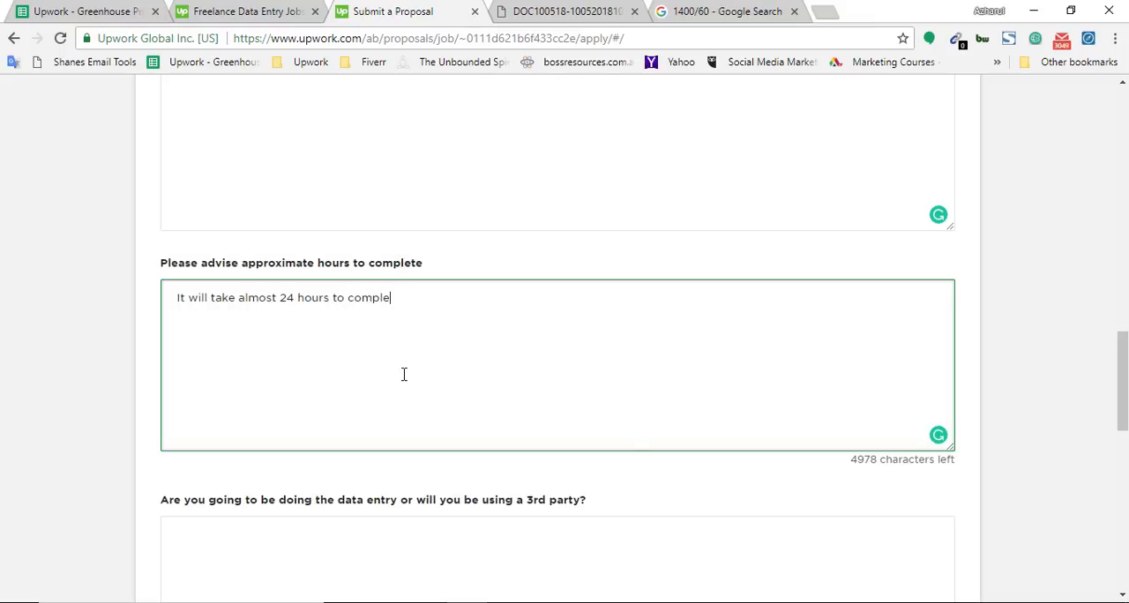
type("project,")
left_click(297, 298)
type("working")
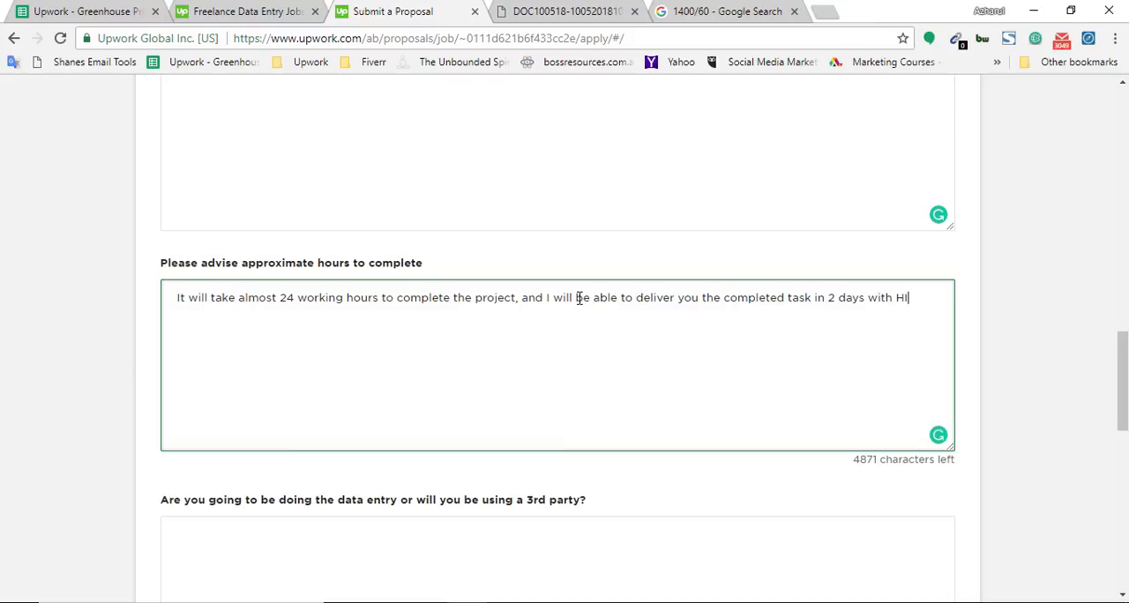
type("ACCURACY.")
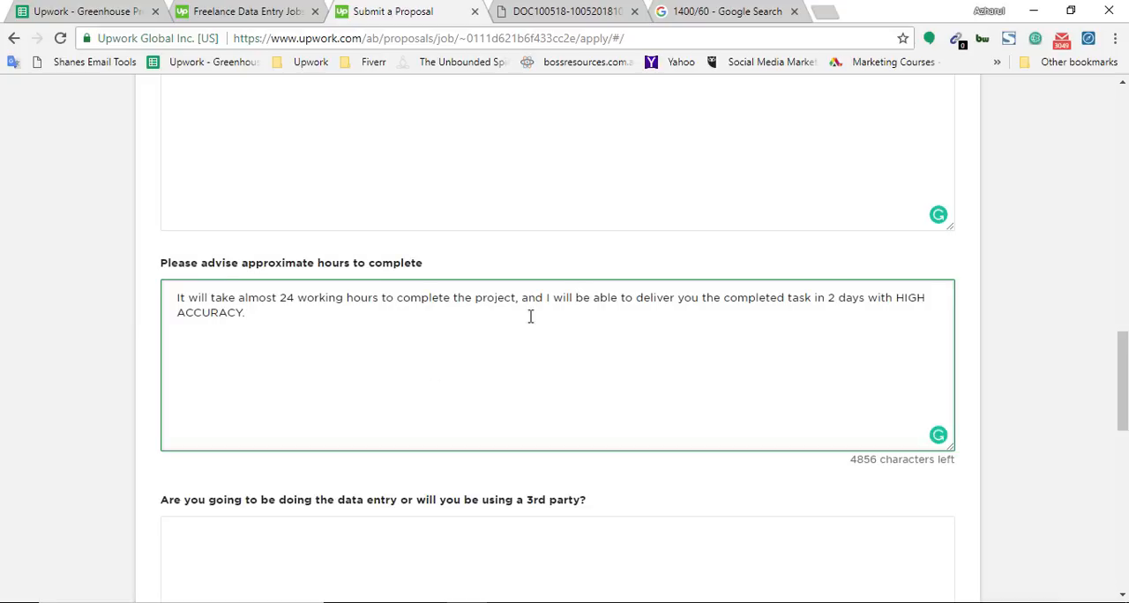
Step: Begin the answer to the question about doing the data entry or using a 3rd party with "I"
scroll(529, 314, "down", 3)
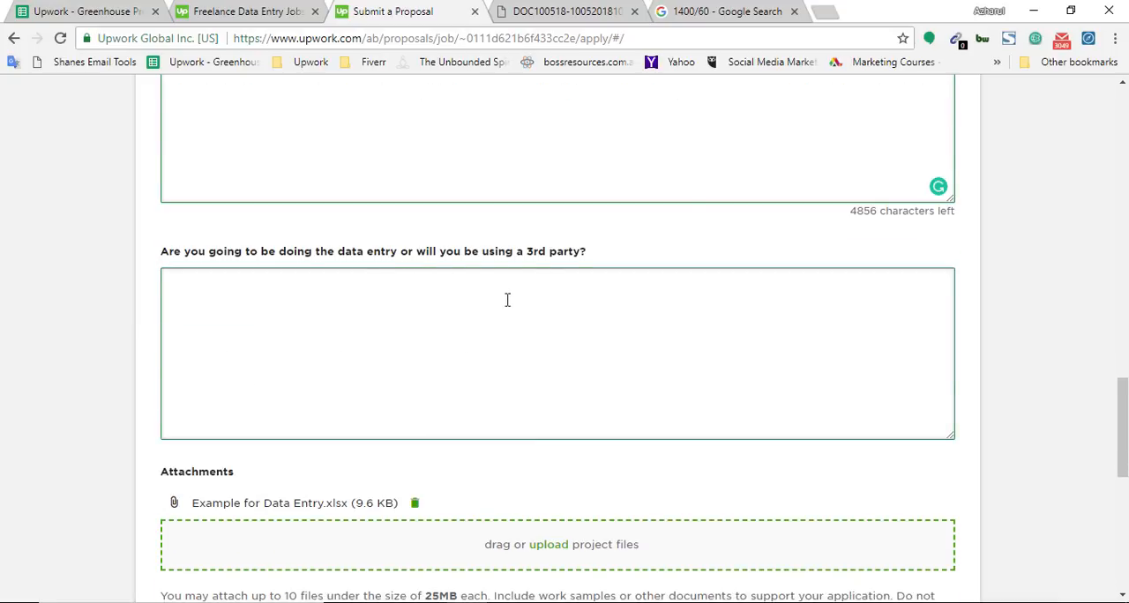
left_click(525, 333)
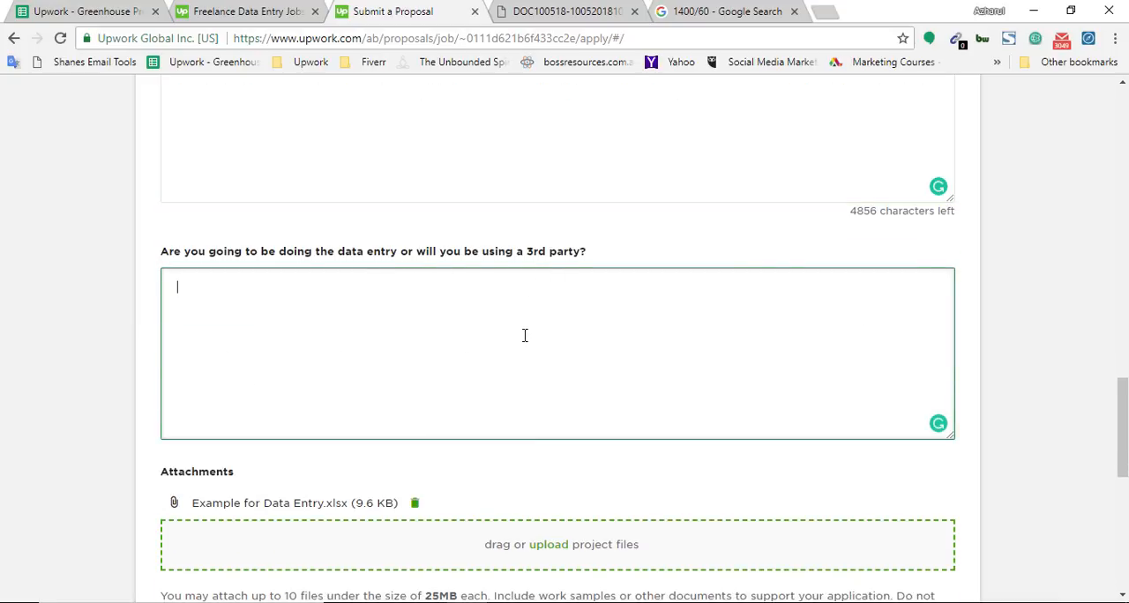
type("I")
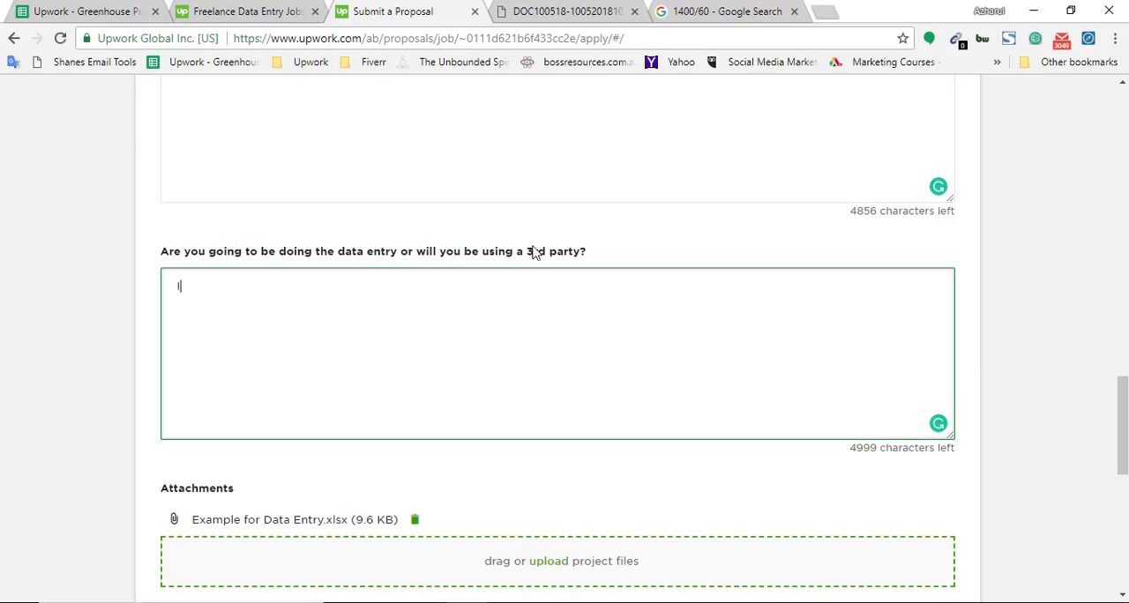
left_click_drag(527, 255, 581, 257)
left_click(532, 330)
Step: Review the proposal form from its screening answers up to the job details, and revisit the 1400/60 calculation
scroll(298, 368, "up", 1)
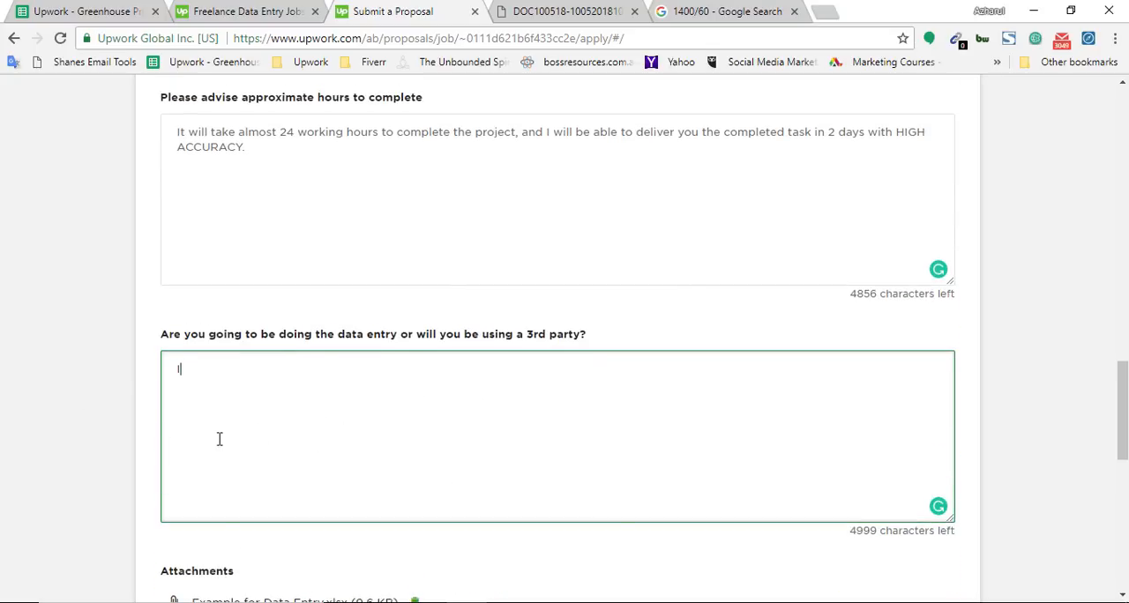
scroll(332, 421, "up", 15)
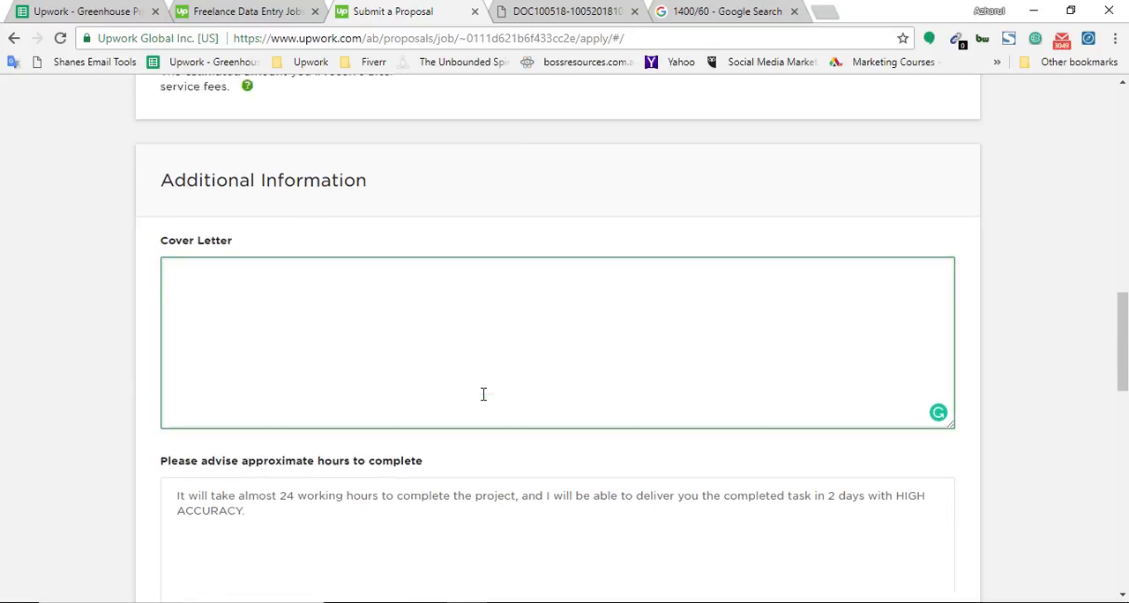
scroll(341, 390, "up", 3)
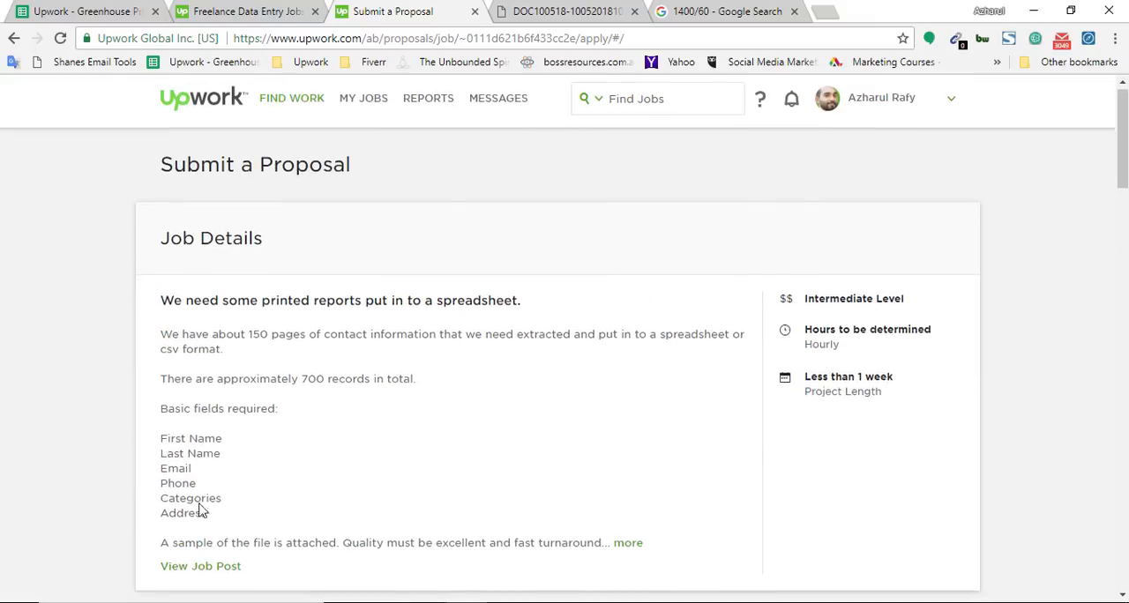
scroll(305, 489, "down", 4)
left_click(719, 12)
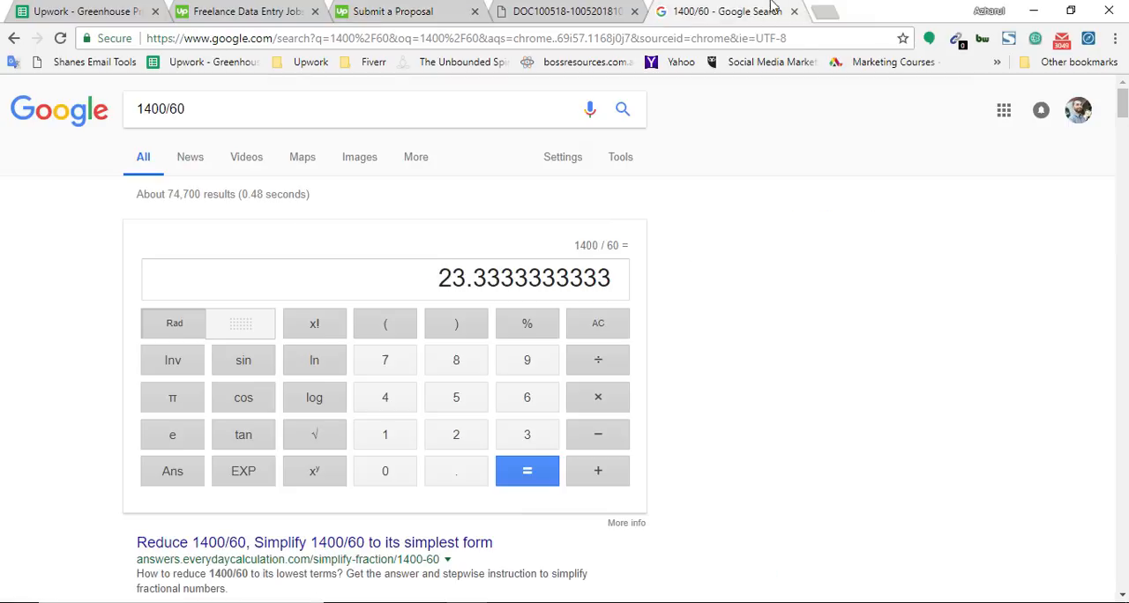
Step: Open the free OCR service at onlineocr.net in a new browser tab and go to its conversion form
left_click(824, 11)
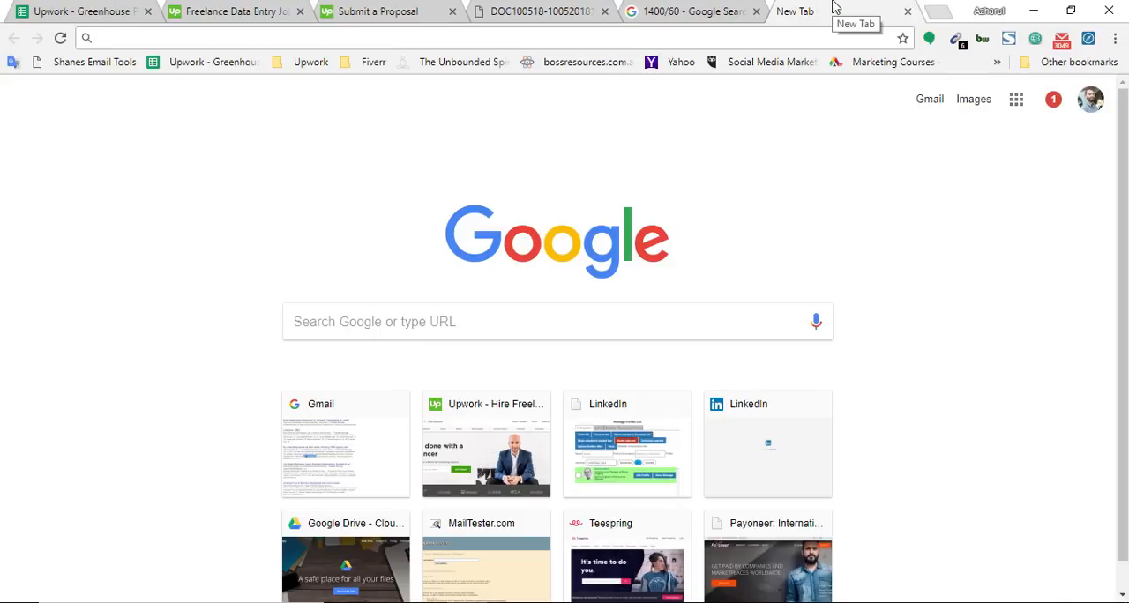
type("ocr.net")
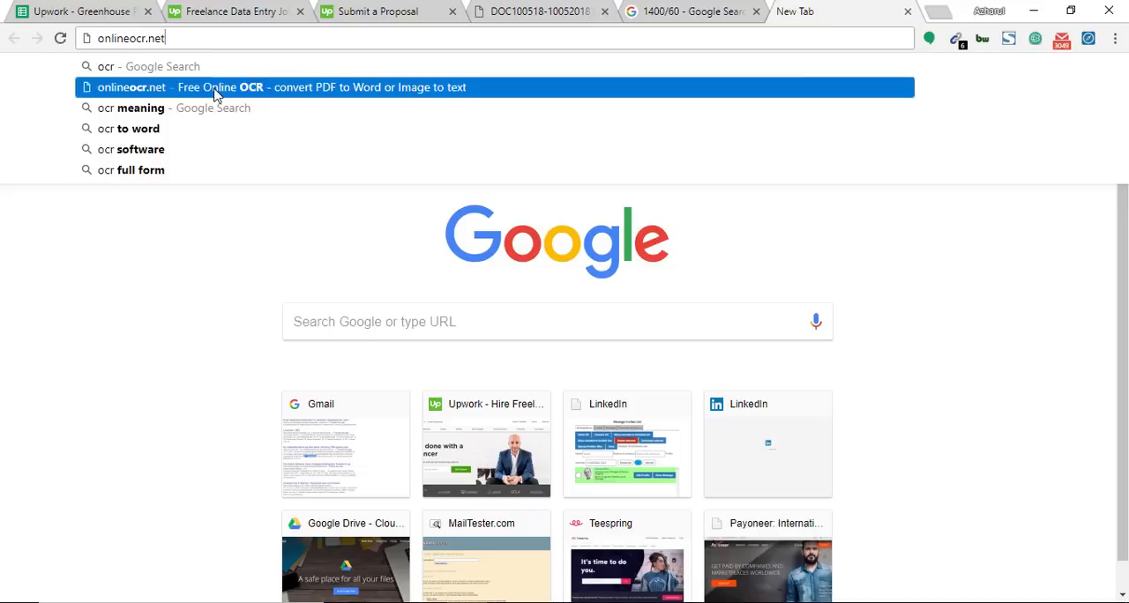
left_click(214, 88)
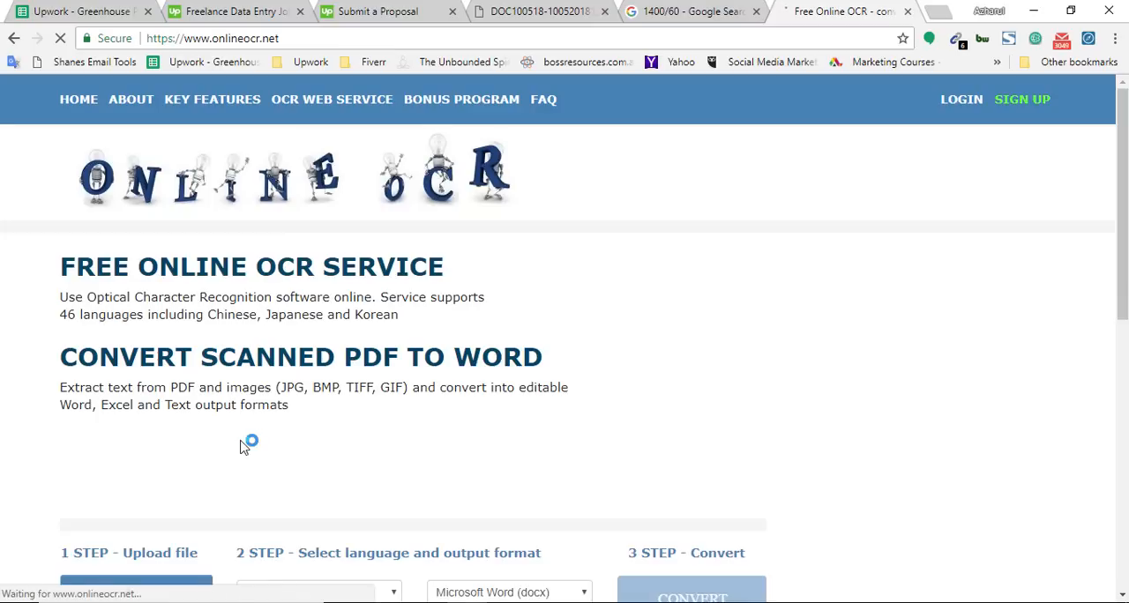
scroll(481, 300, "down", 2)
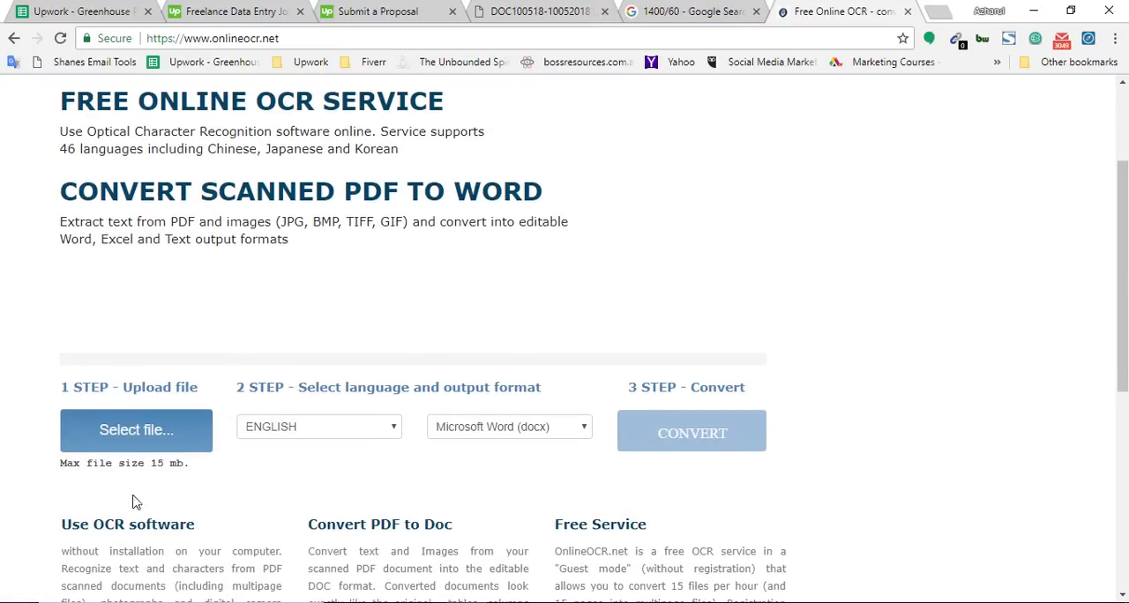
Step: Check the browser's download list for the file name of the client's sample PDF
left_click(172, 436)
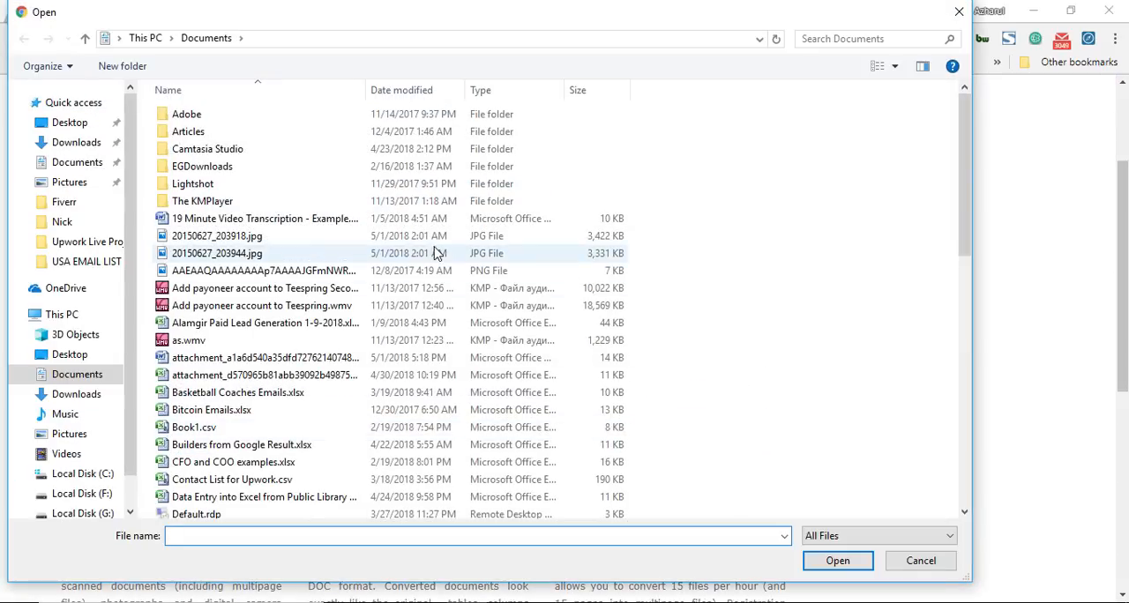
left_click(958, 12)
left_click(1114, 39)
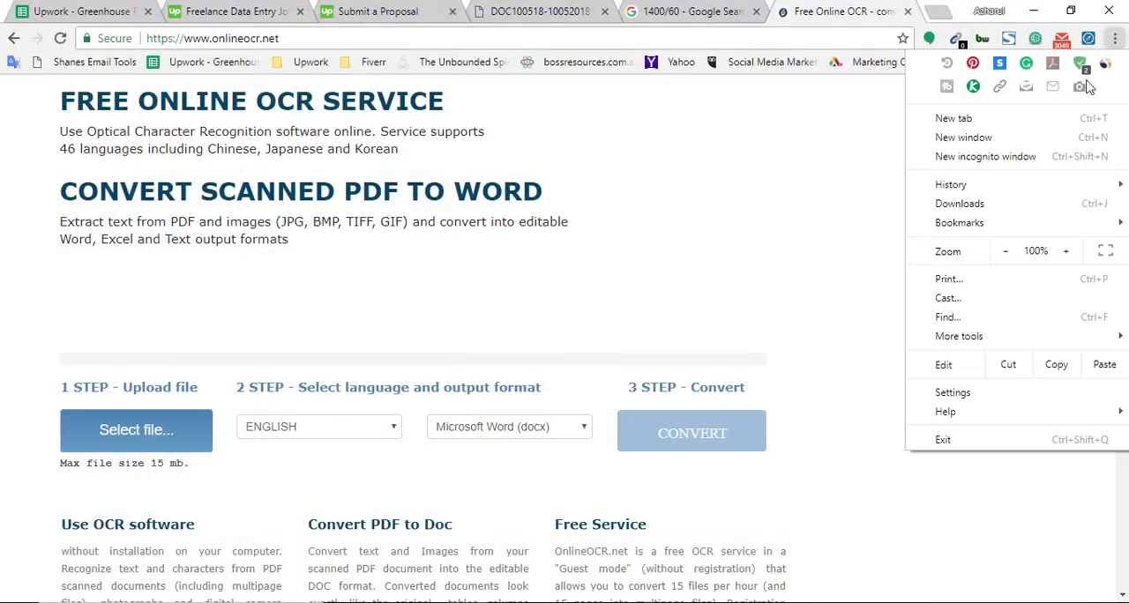
left_click(1000, 203)
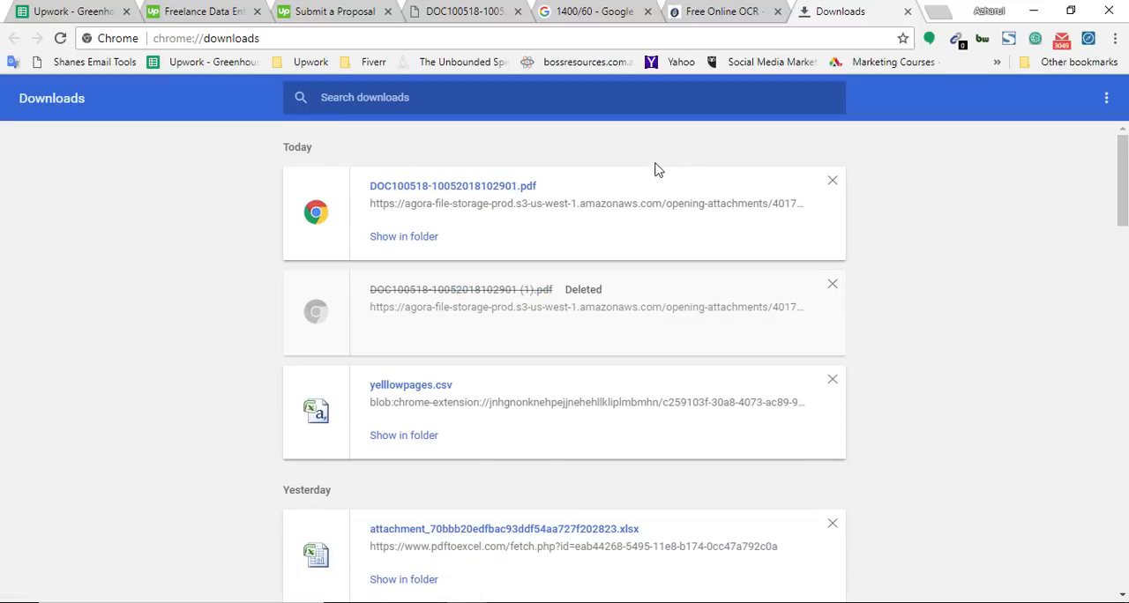
Step: Upload DOC100518-10052018102901.pdf from the Downloads folder to the OCR service, convert it to Microsoft Word (docx), and scan the extracted text
left_click(730, 12)
left_click(172, 430)
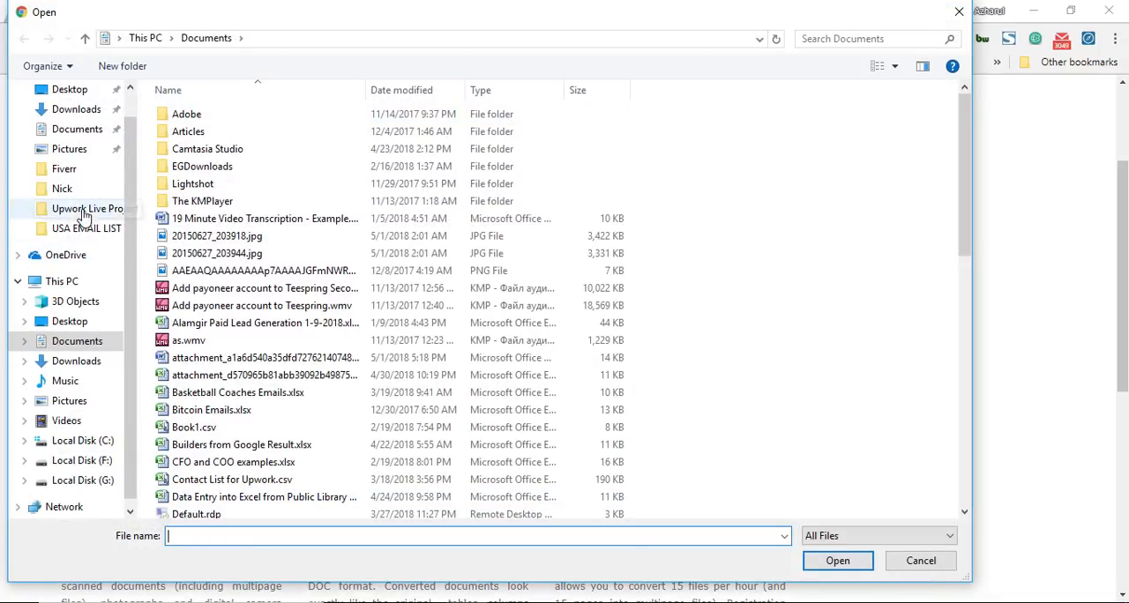
left_click(76, 361)
left_click(216, 537)
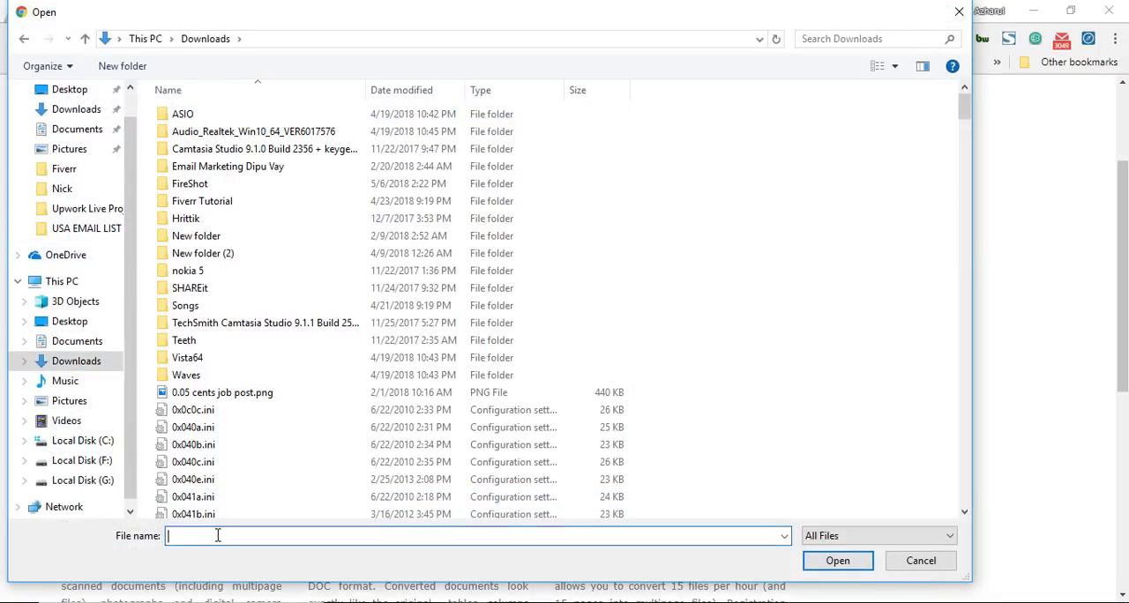
type("doc")
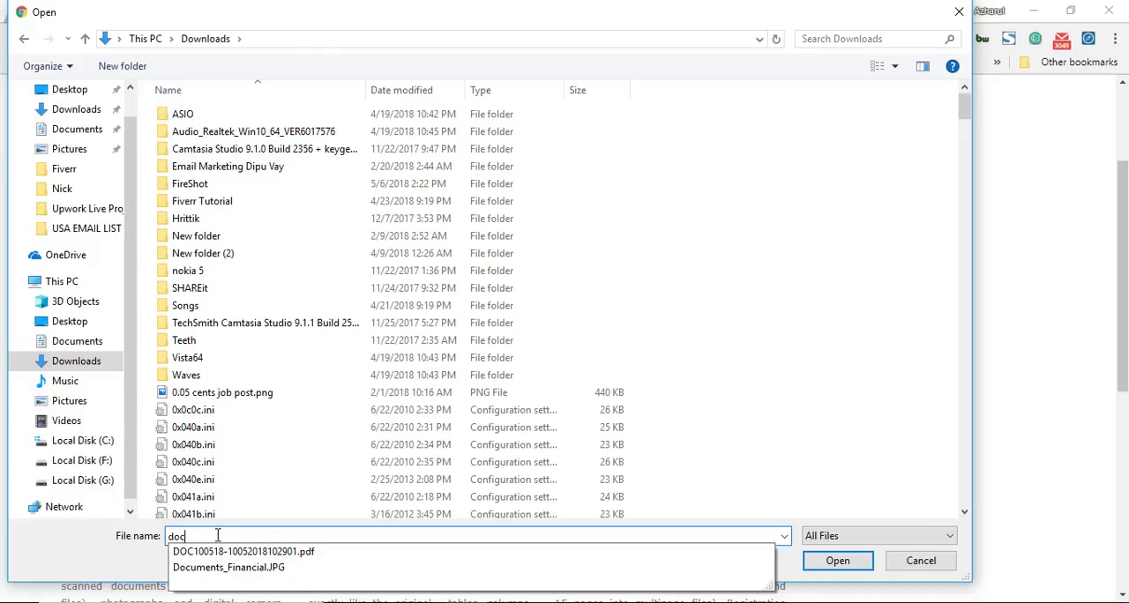
left_click(262, 553)
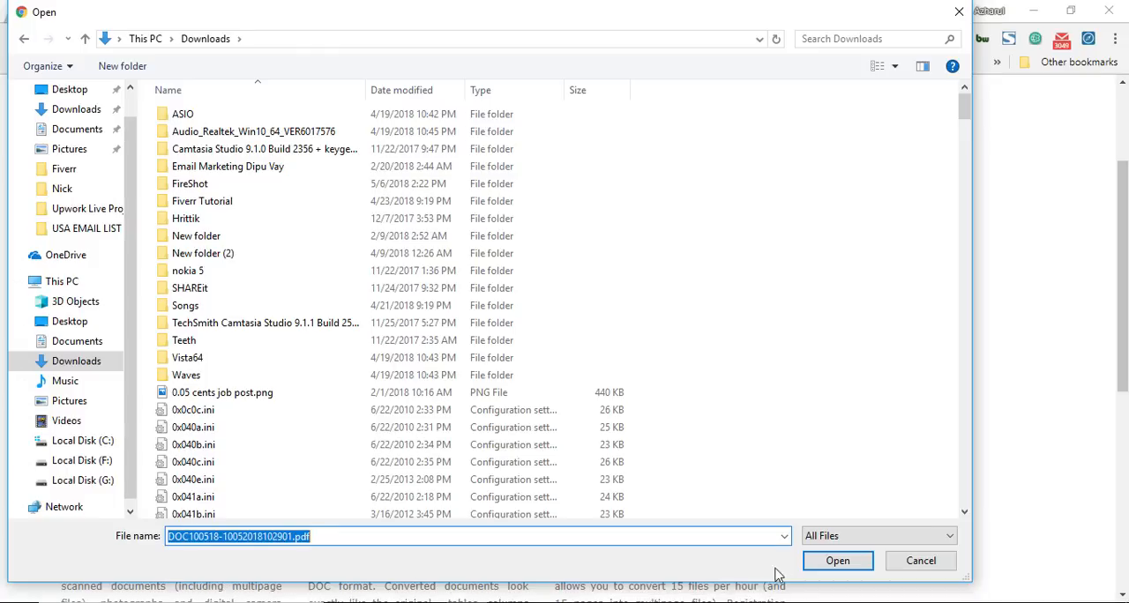
left_click(823, 561)
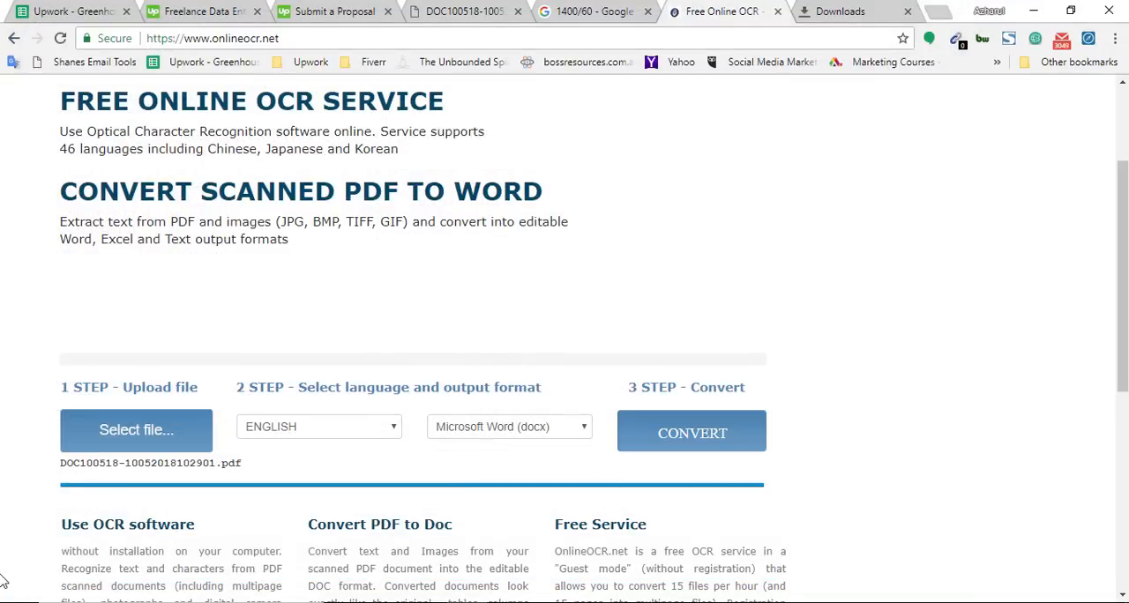
left_click(679, 440)
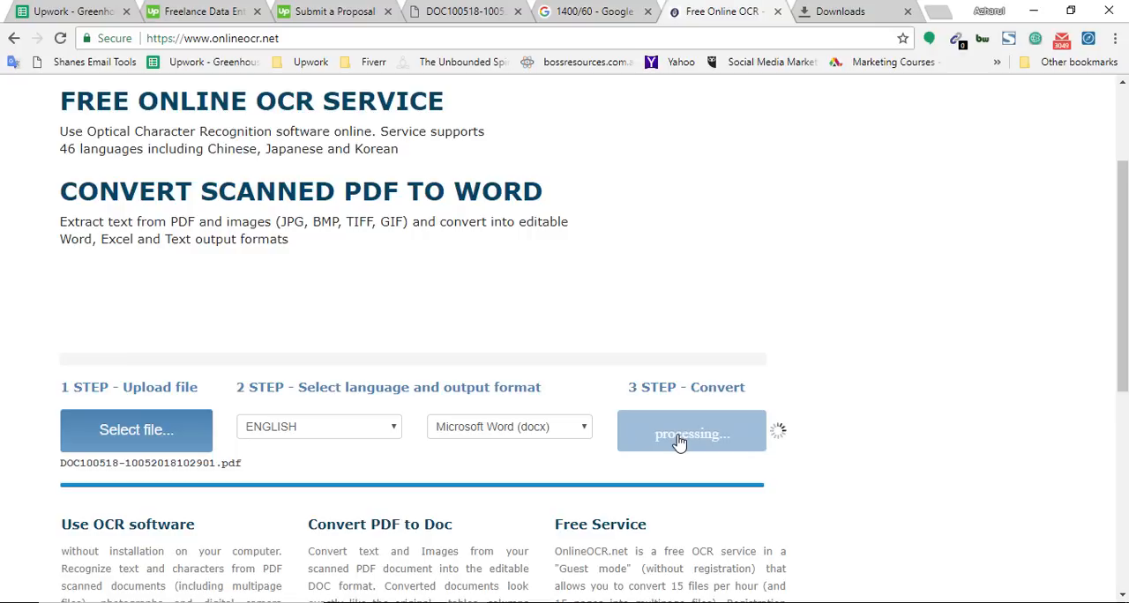
scroll(191, 415, "down", 3)
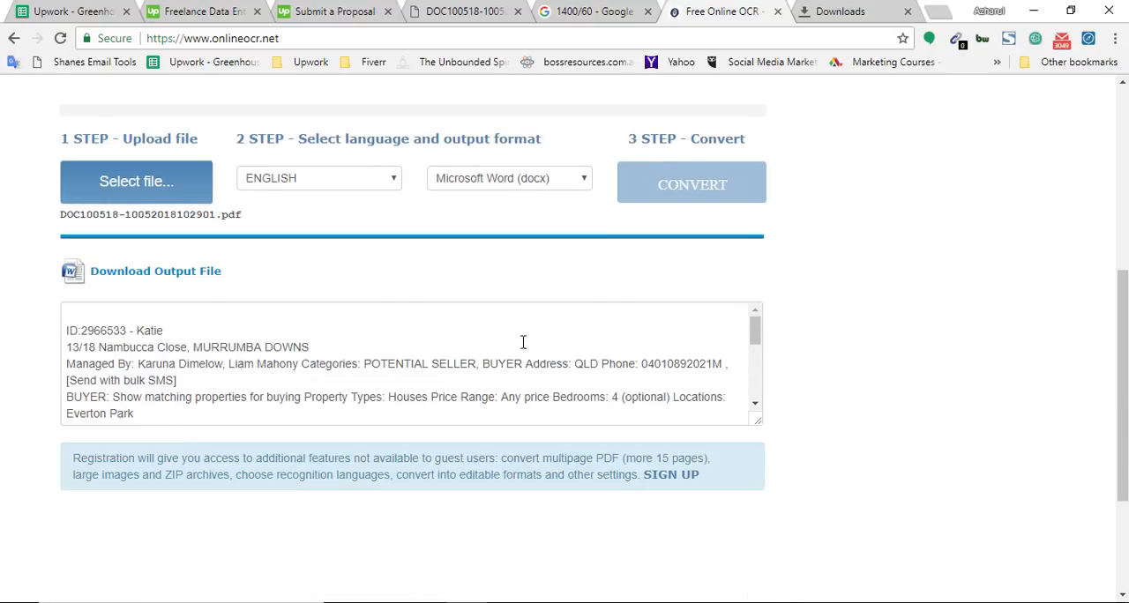
left_click_drag(755, 335, 755, 377)
Step: Set the output format to Microsoft Excel (xlsx), upload DOC100518-10052018102901.pdf again and convert it
scroll(977, 283, "up", 3)
left_click(544, 426)
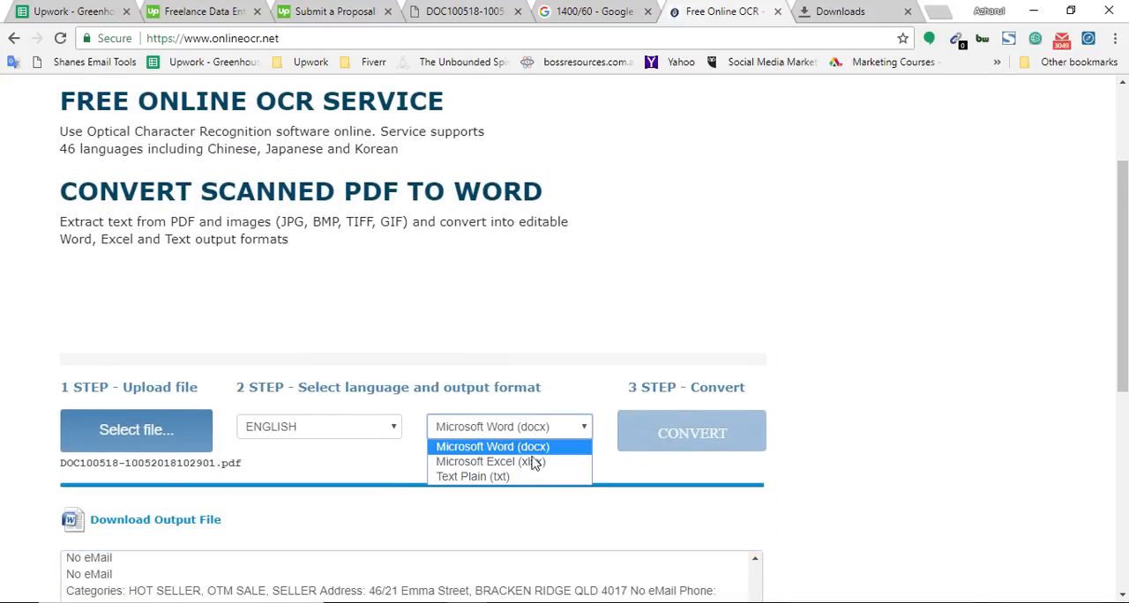
left_click(531, 465)
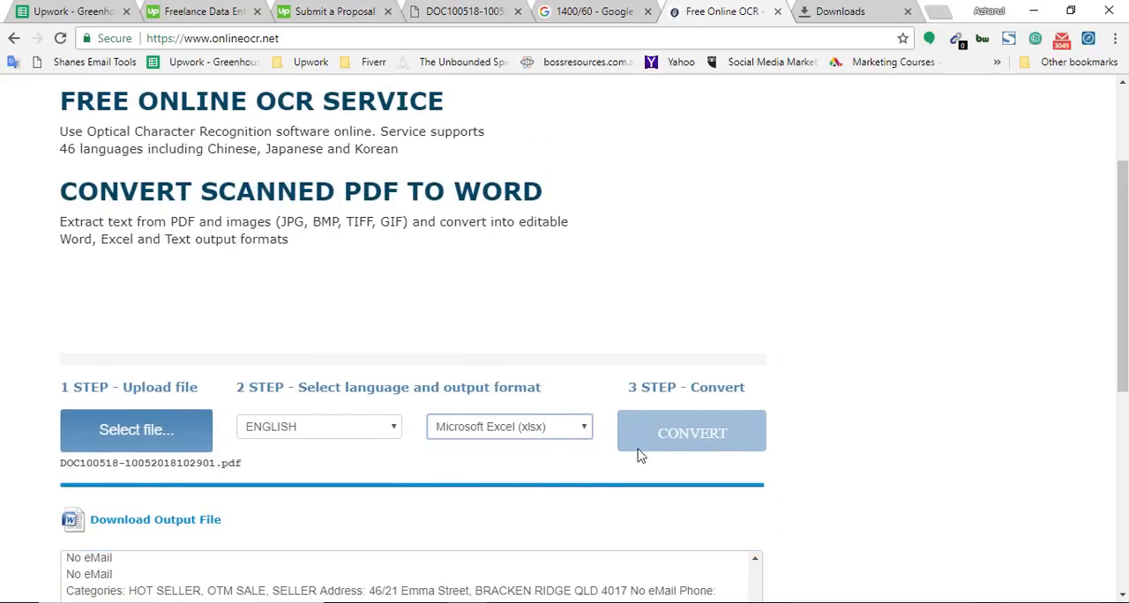
scroll(124, 431, "down", 1)
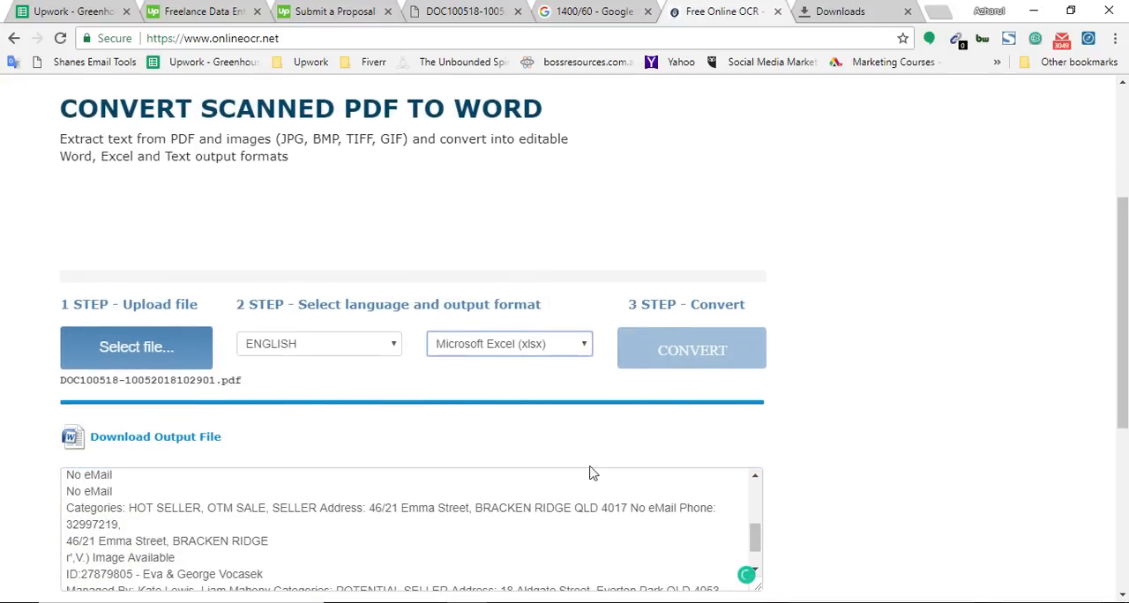
left_click(138, 361)
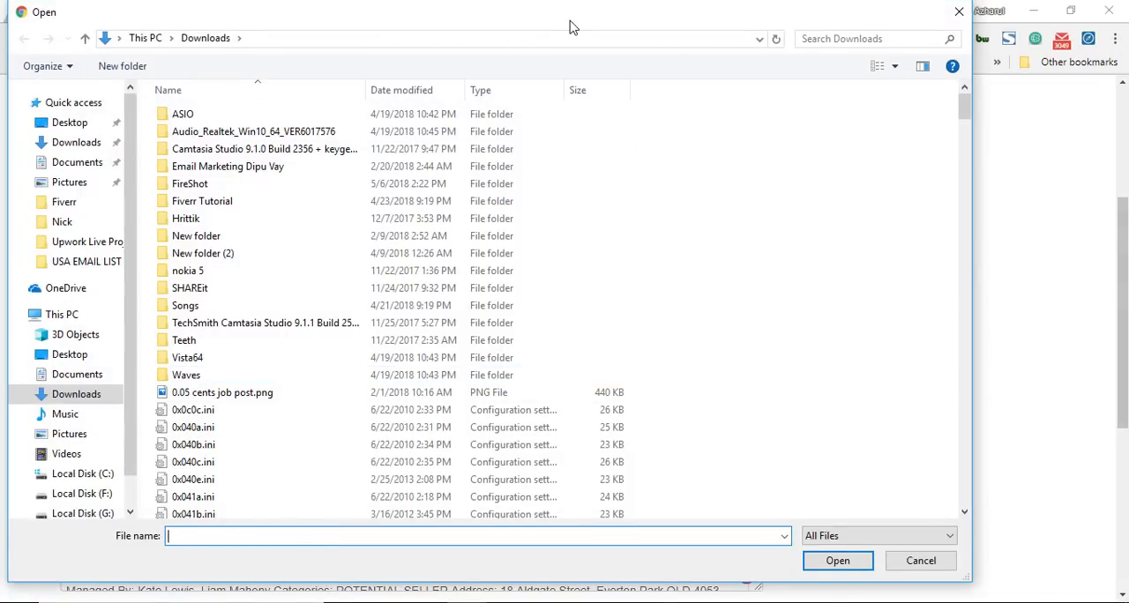
mouse_move(569, 22)
left_mouse_down()
mouse_move(580, 94)
mouse_move(579, 33)
left_mouse_up()
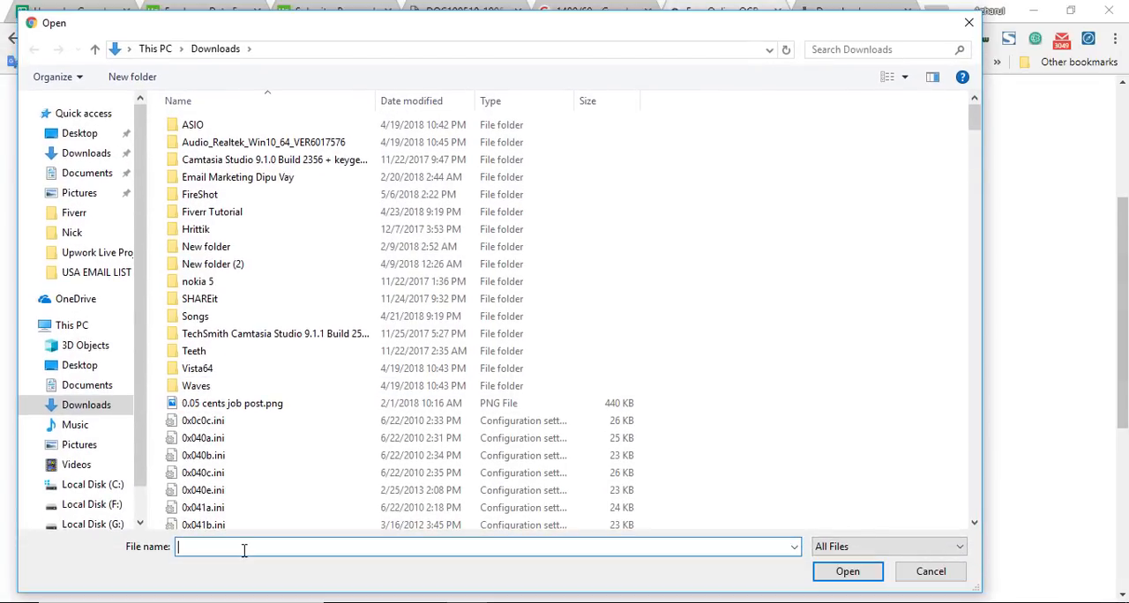
type("doc")
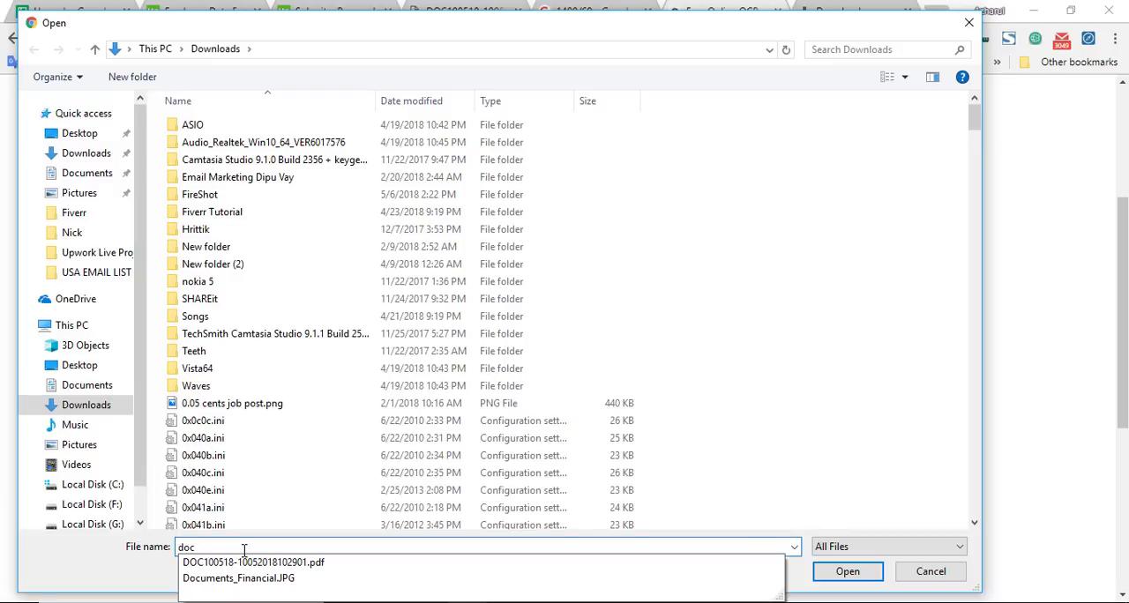
left_click(248, 563)
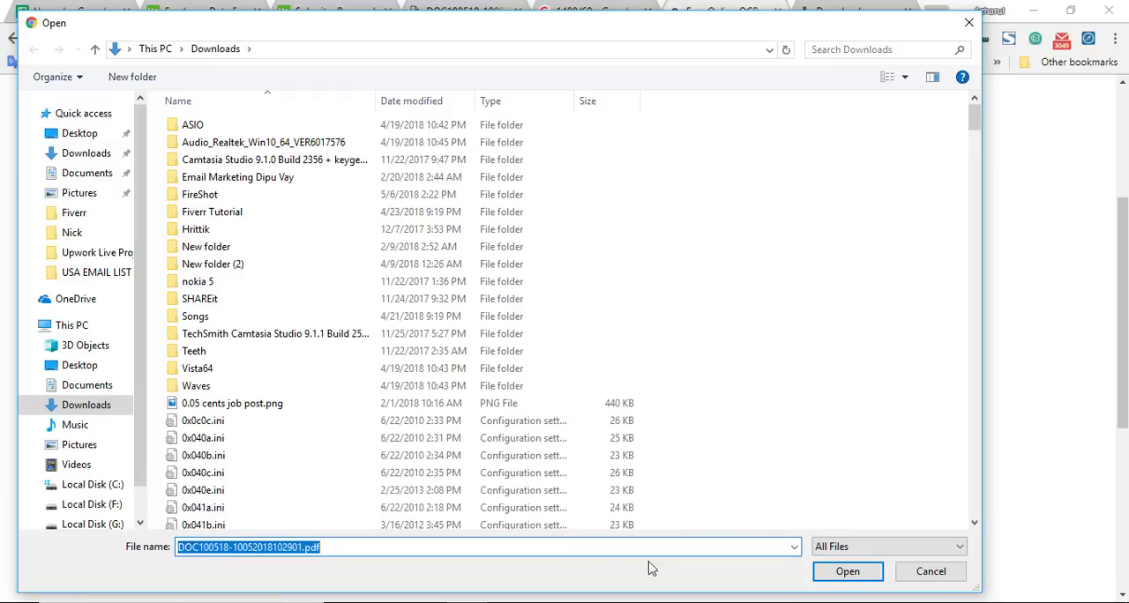
left_click(817, 575)
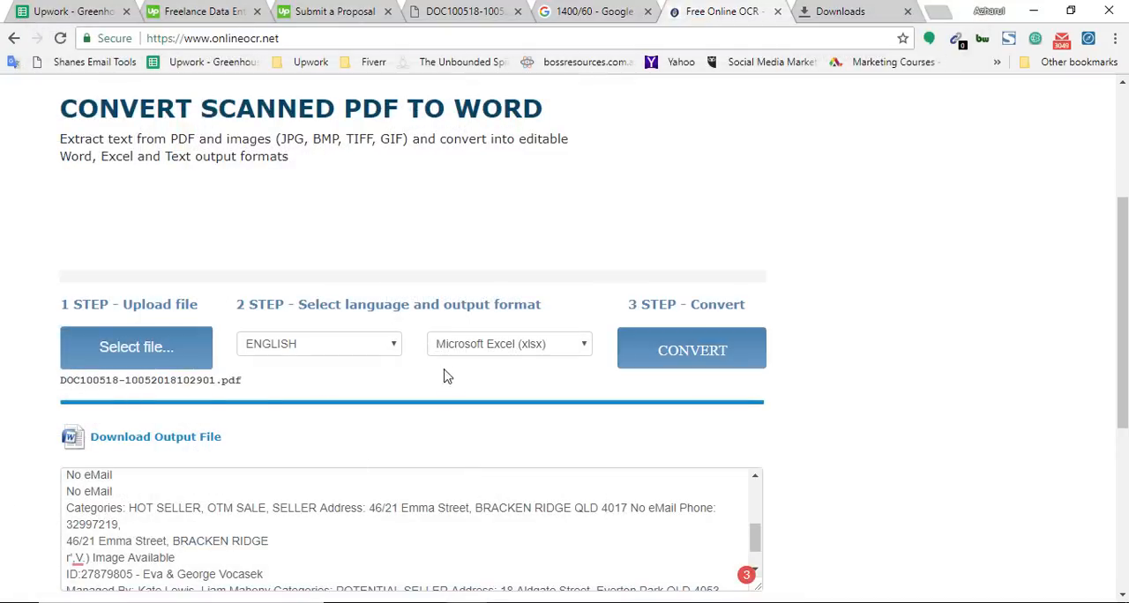
left_click(658, 358)
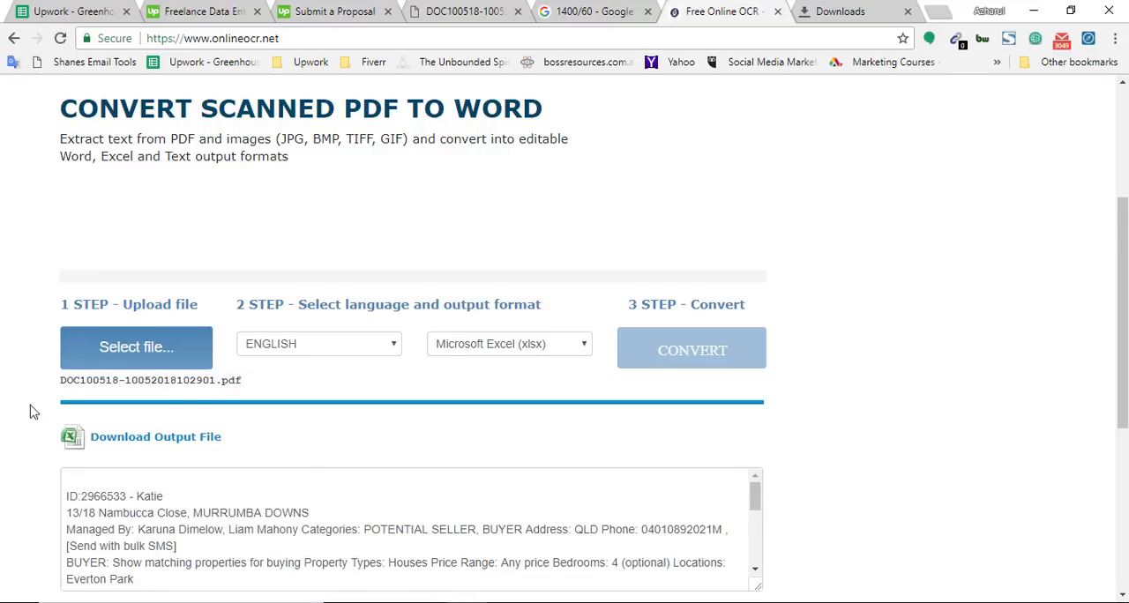
Step: Enlarge the output text box to examine the text extracted from the PDF, and check the available output formats
scroll(265, 406, "down", 2)
scroll(531, 352, "down", 3)
scroll(531, 352, "down", 1)
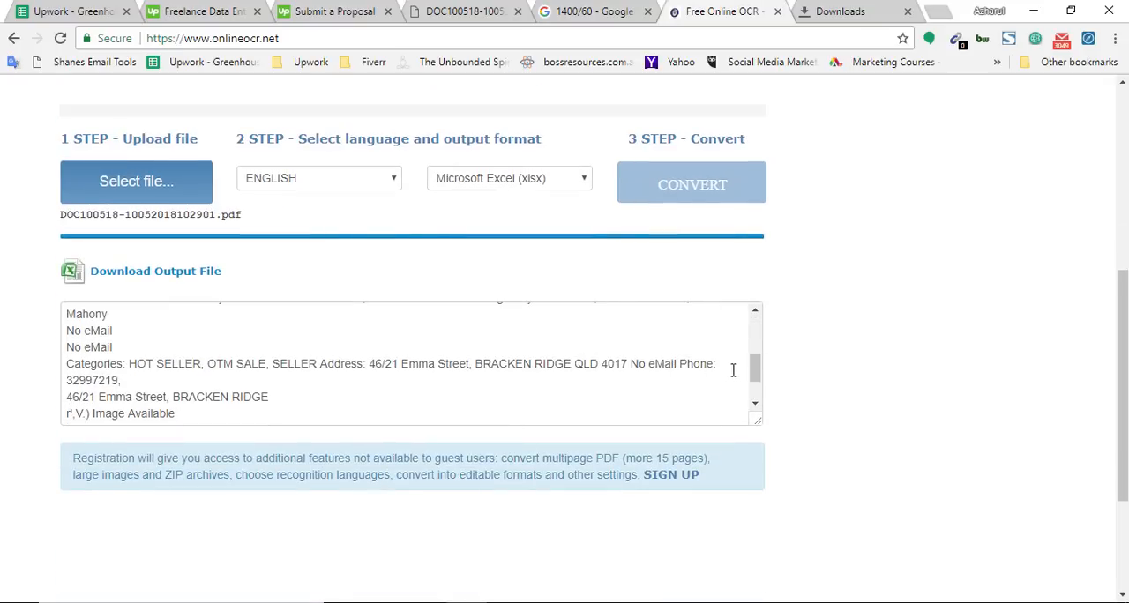
left_click_drag(755, 372, 755, 403)
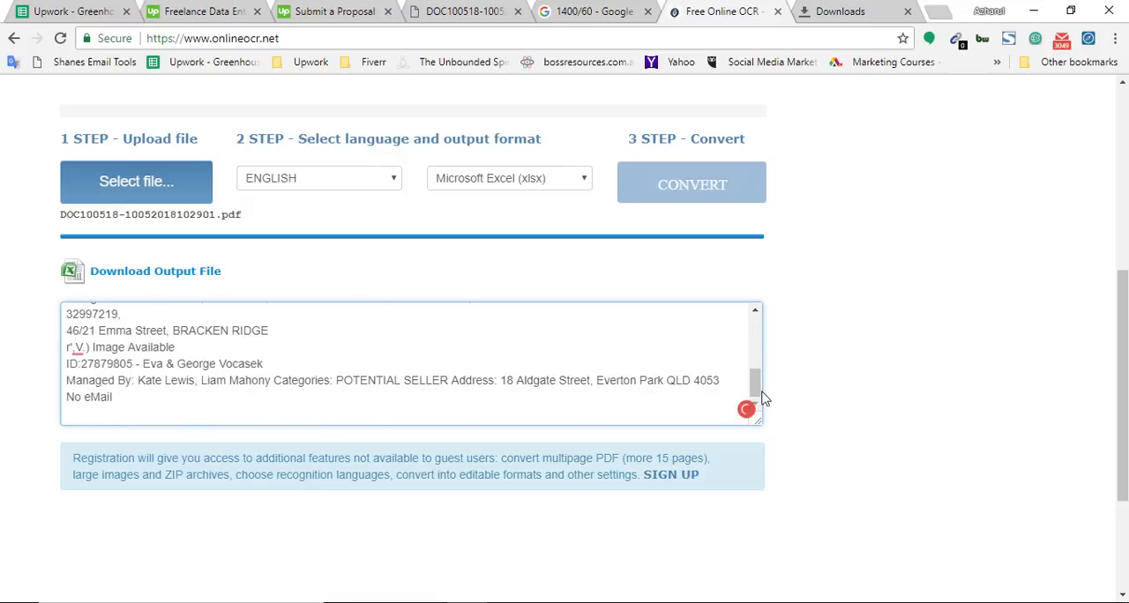
left_click_drag(758, 422, 790, 591)
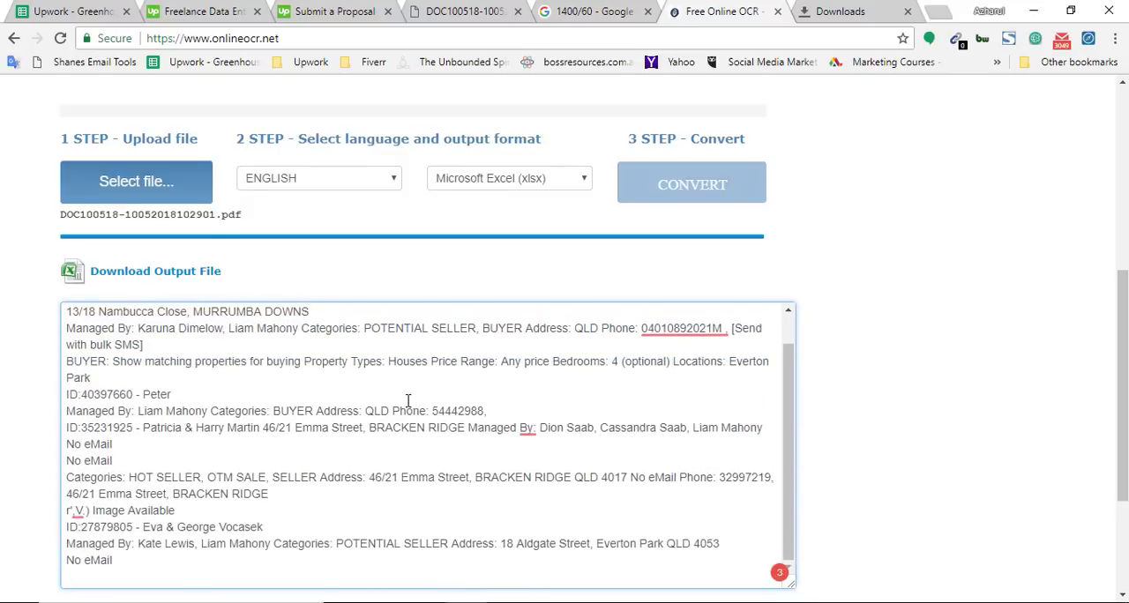
scroll(404, 401, "down", 2)
scroll(385, 393, "up", 5)
left_click(540, 395)
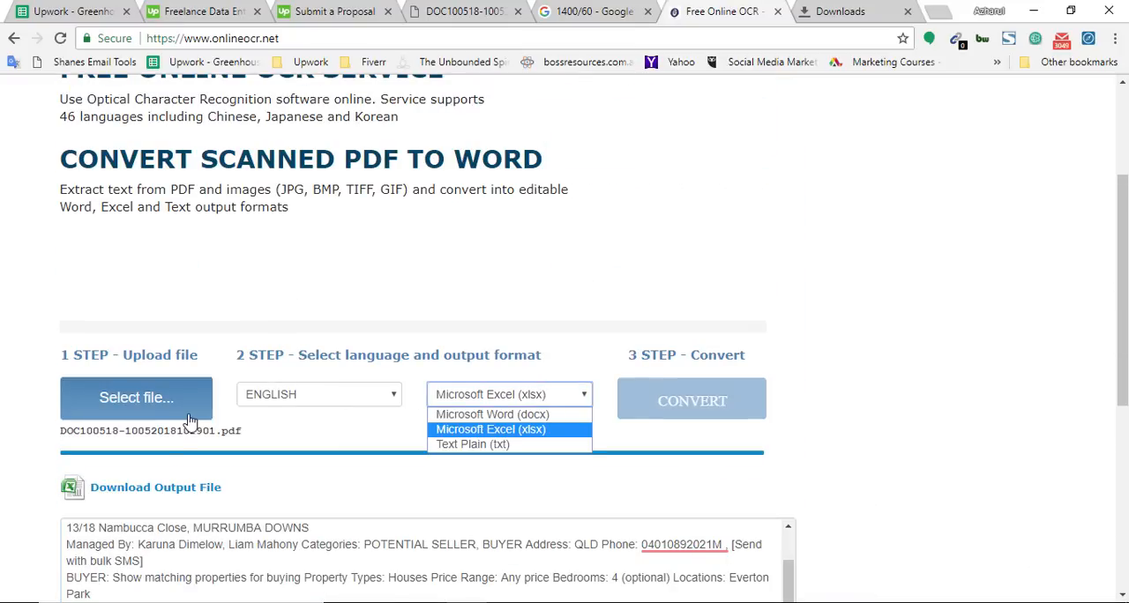
scroll(671, 335, "up", 3)
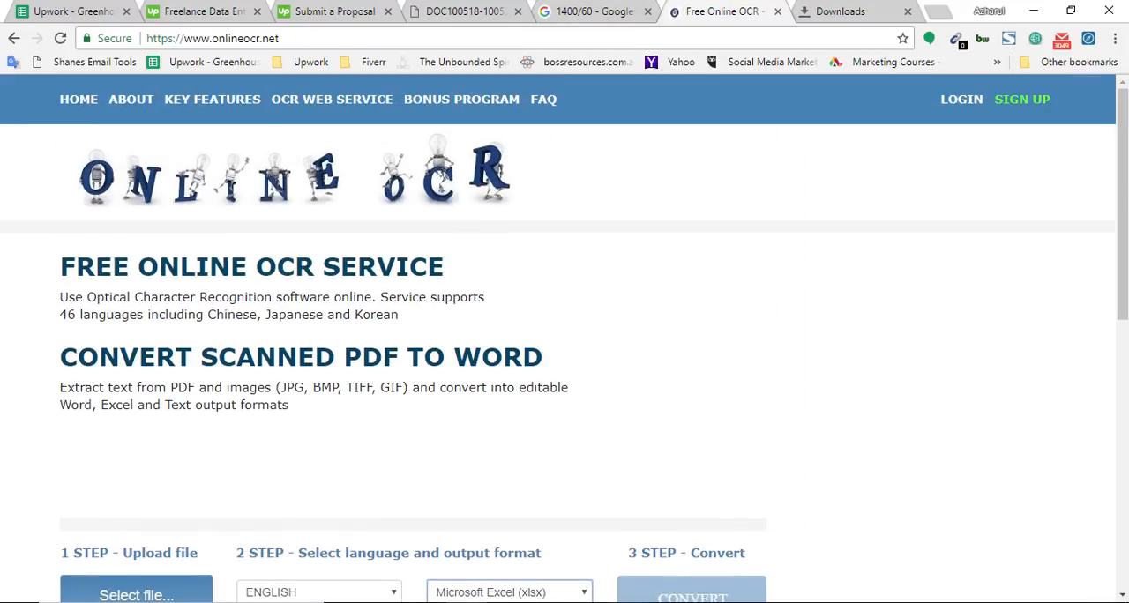
Step: View the source PDF and the Example for Data Entry.xlsx workbook in Excel, and return to the browser
key("ctrl+shift+Tab")
key("ctrl+shift+Tab")
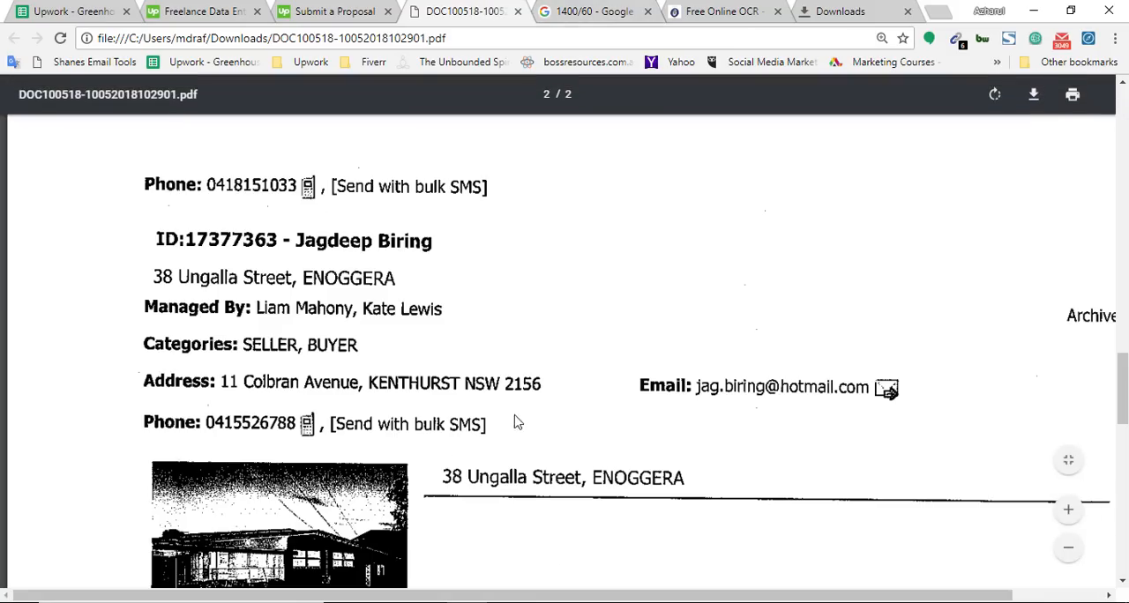
key("alt+Tab")
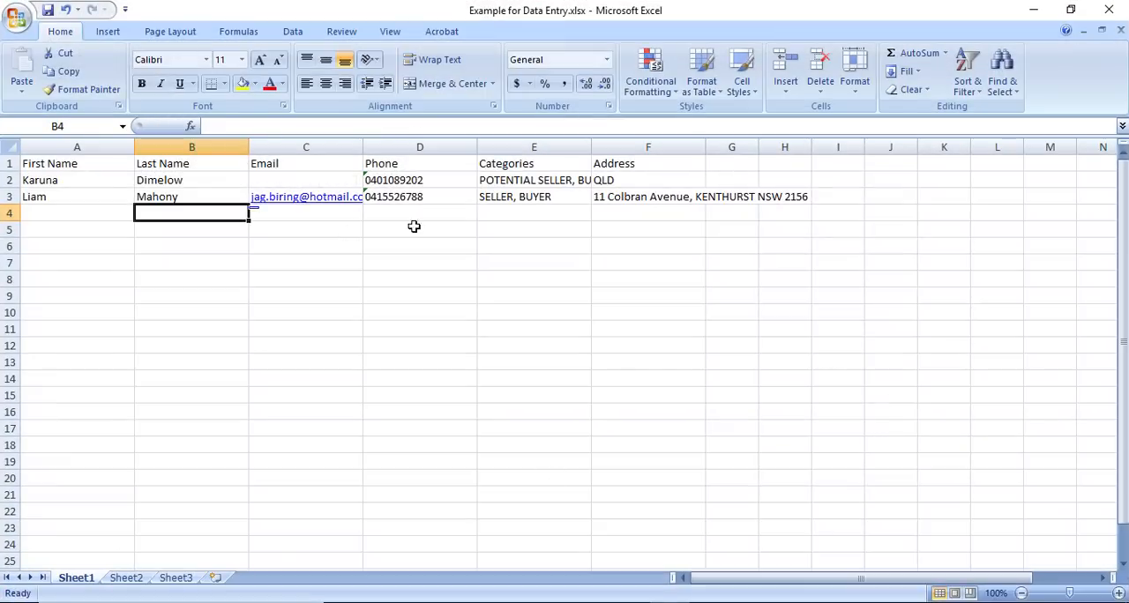
left_click(1033, 10)
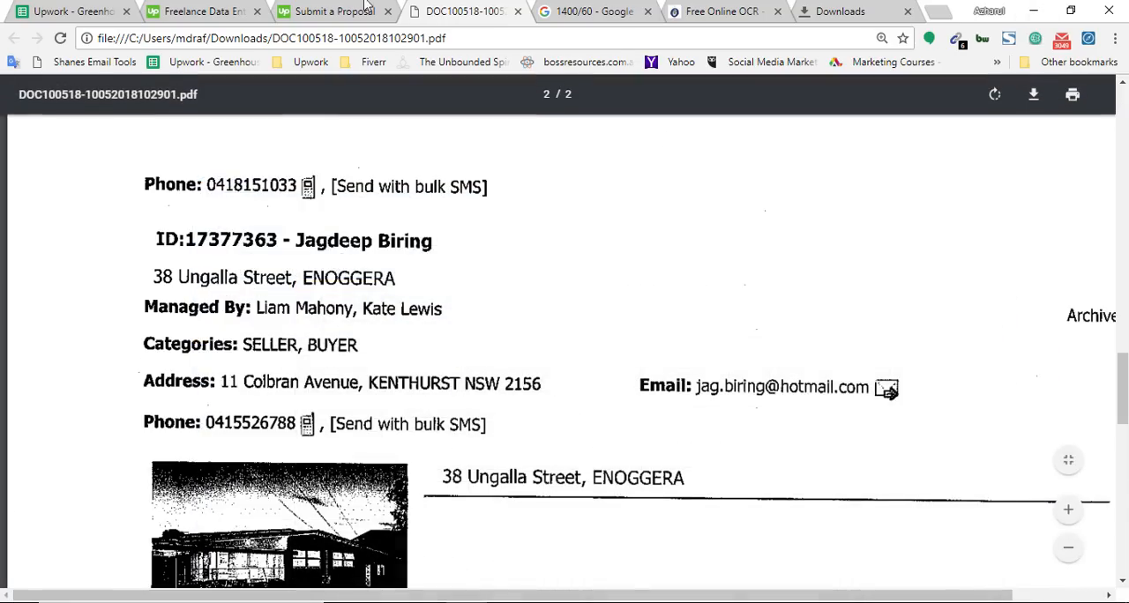
Step: Answer the proposal's 3rd-party question with "I have tried an OCR program, it didnt worked, so I have to type them out."
left_click(367, 7)
scroll(252, 405, "down", 2)
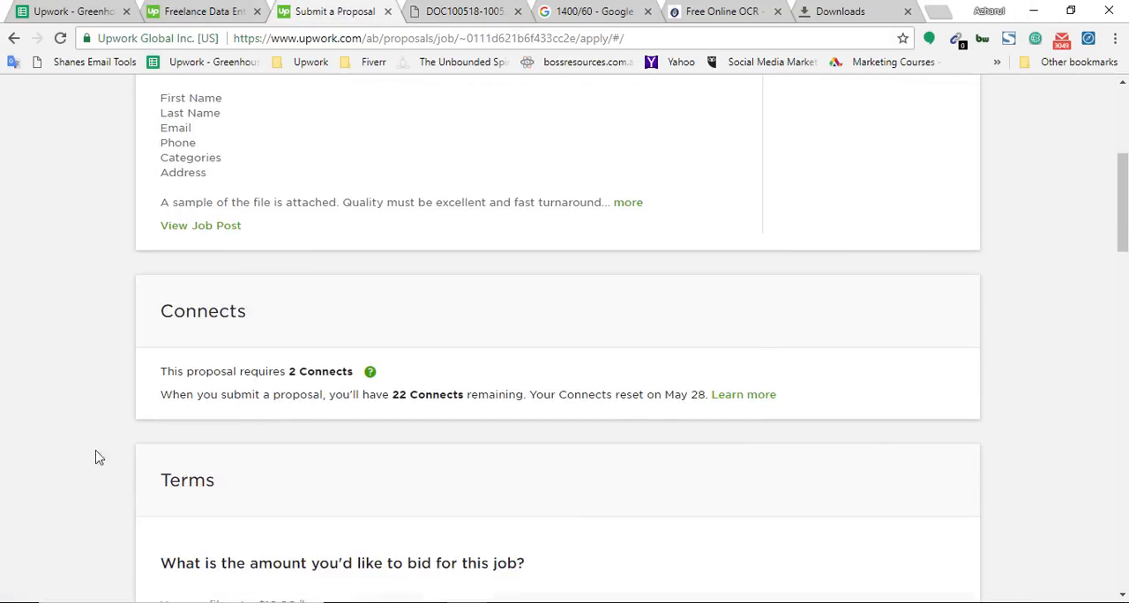
scroll(99, 457, "down", 11)
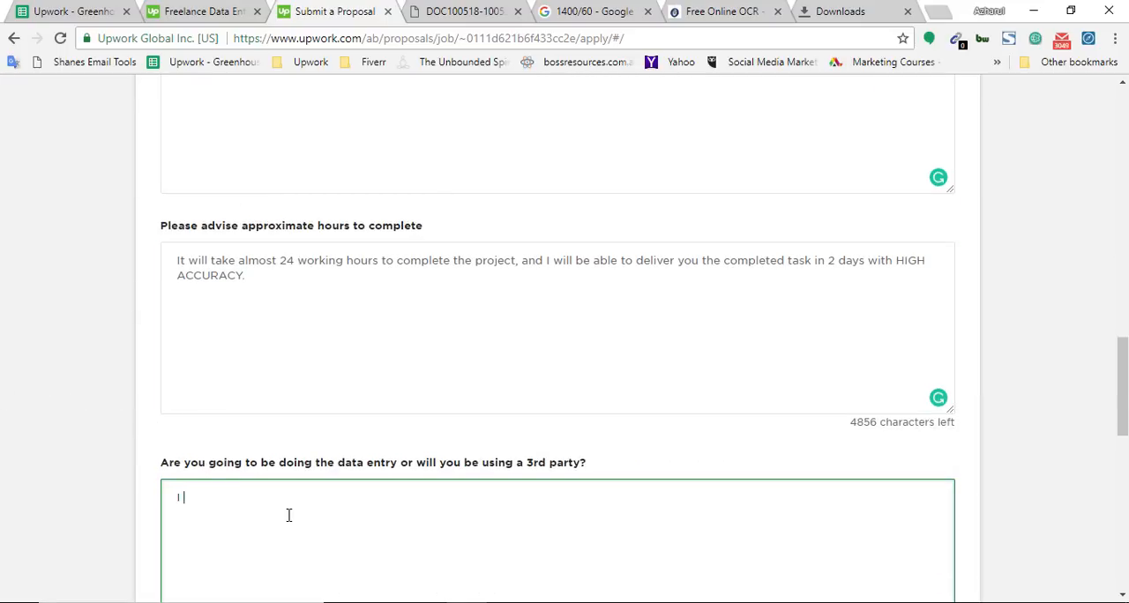
type("have tried an OCR program, ")
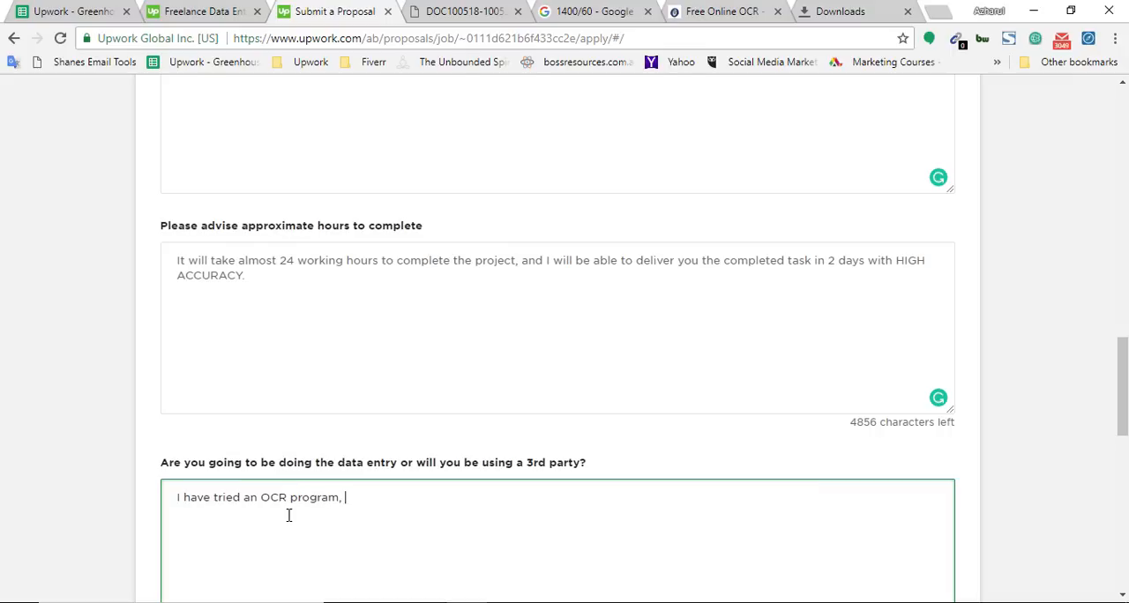
type("it didnt worked, ")
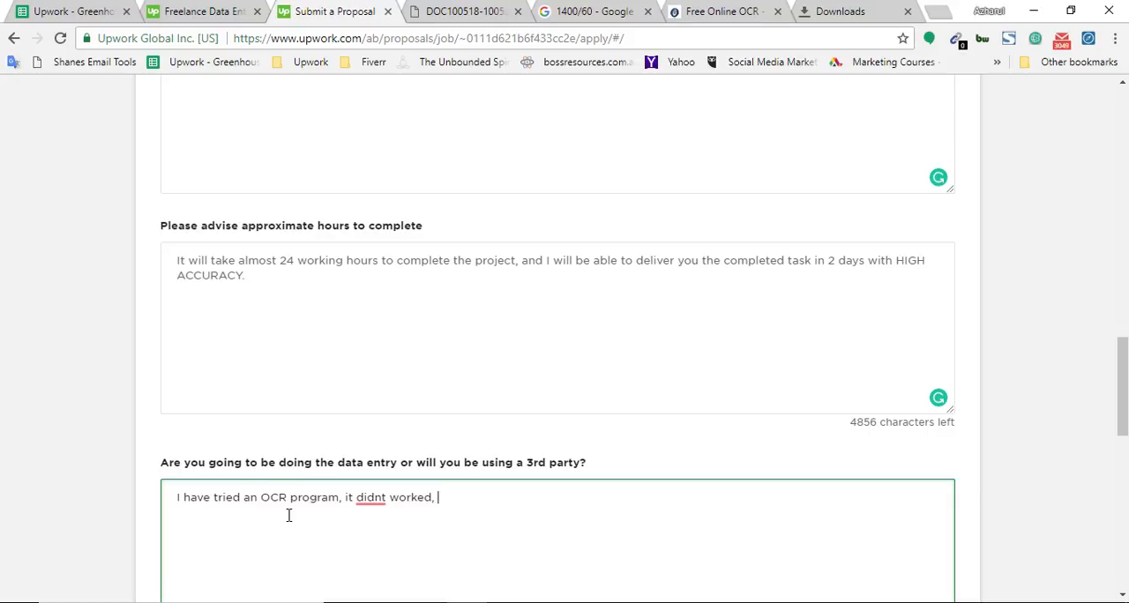
type("so I have to type them out.")
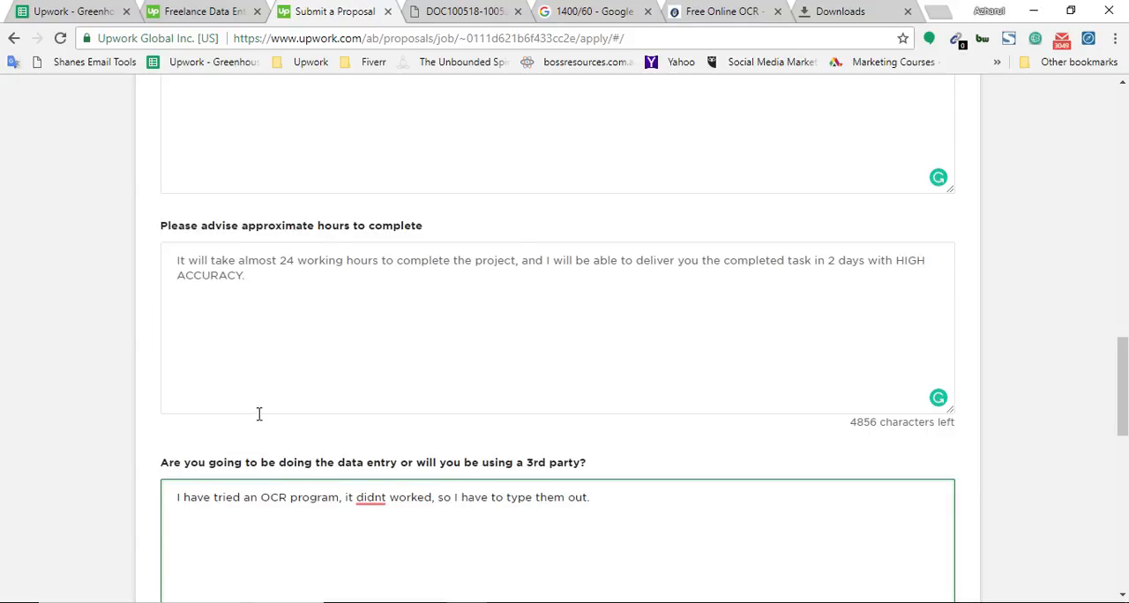
Step: Correct the spelling and grammar of the 3rd-party answer so it reads "it didn't work"
scroll(259, 413, "up", 3)
scroll(416, 335, "down", 2)
scroll(422, 403, "down", 3)
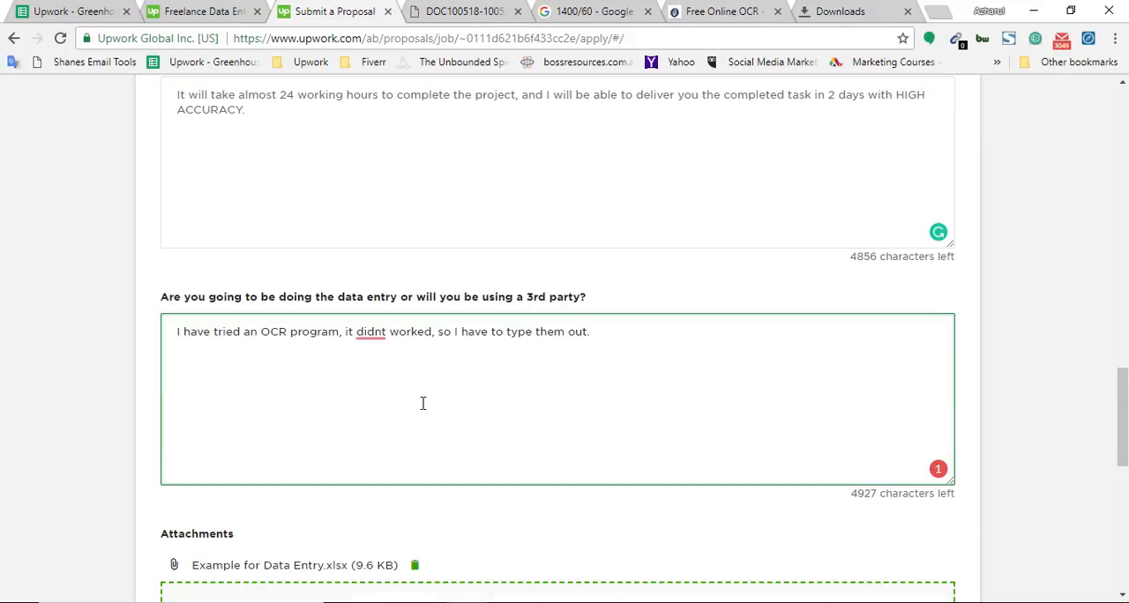
mouse_move(373, 333)
left_click(377, 222)
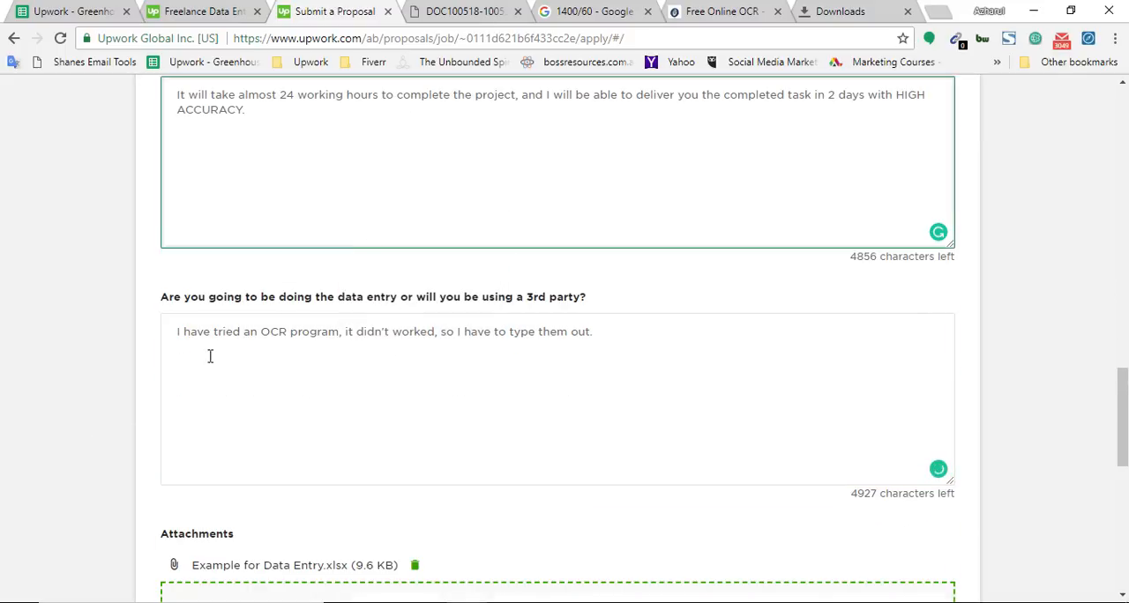
scroll(440, 410, "up", 2)
scroll(406, 458, "down", 1)
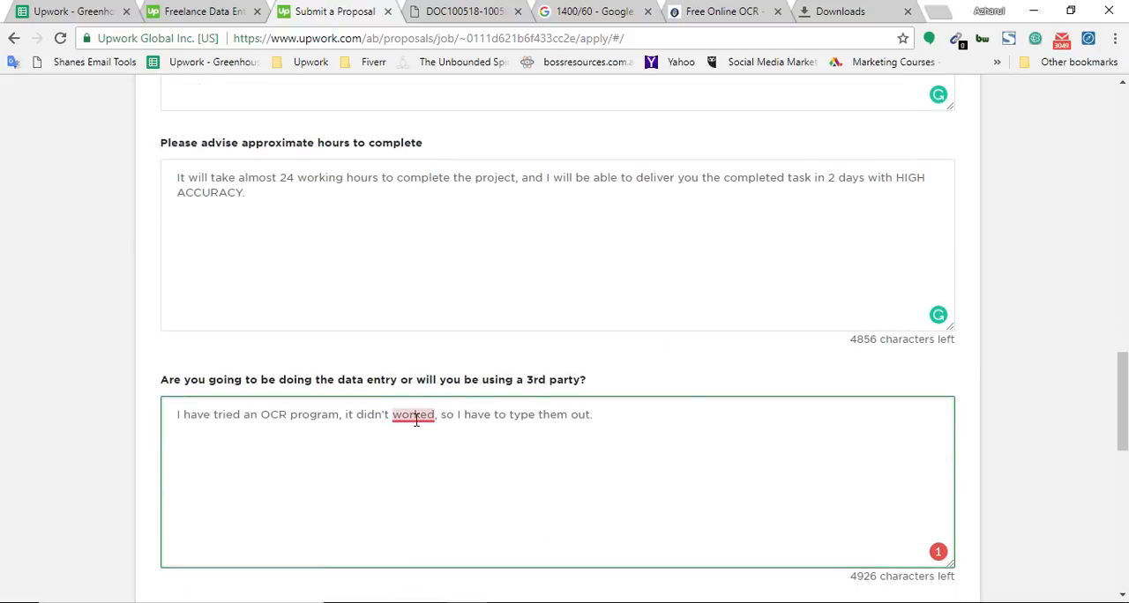
mouse_move(416, 421)
left_click(430, 335)
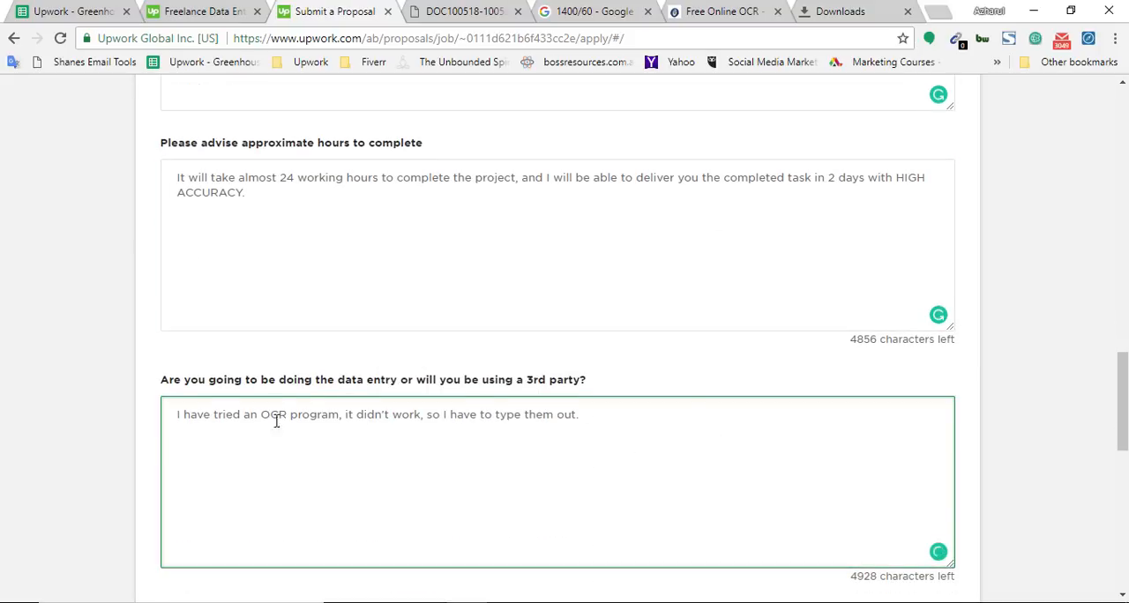
scroll(264, 421, "up", 7)
scroll(232, 456, "down", 2)
Step: Start the cover letter with "Hi, I have added an example spreadsheet by completing two entries from the pdf file that you have attached on the job post."
left_click(332, 412)
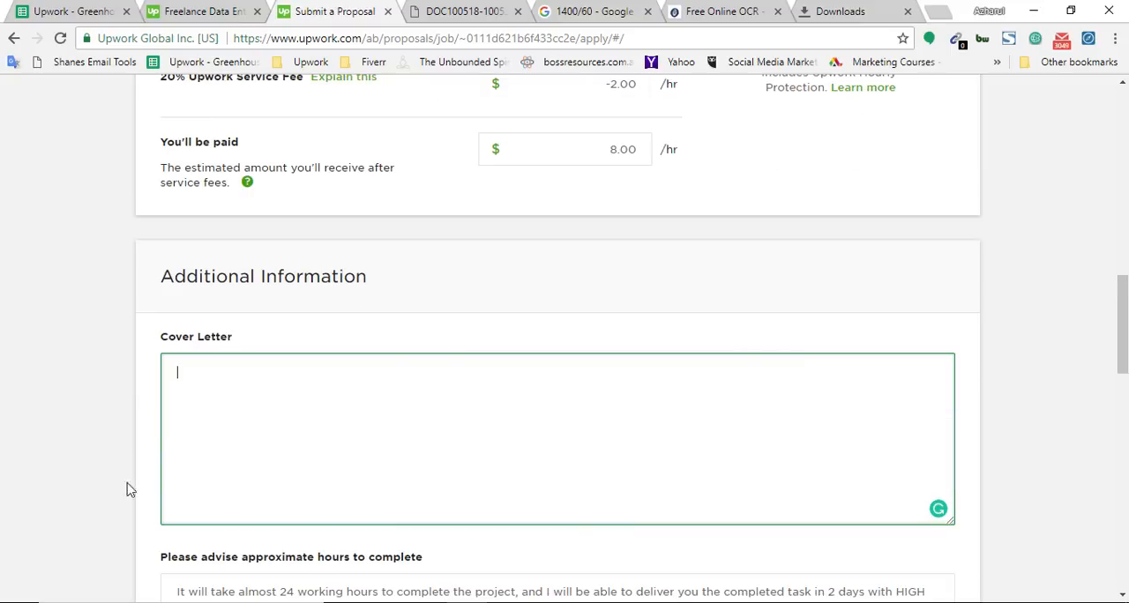
scroll(230, 407, "down", 1)
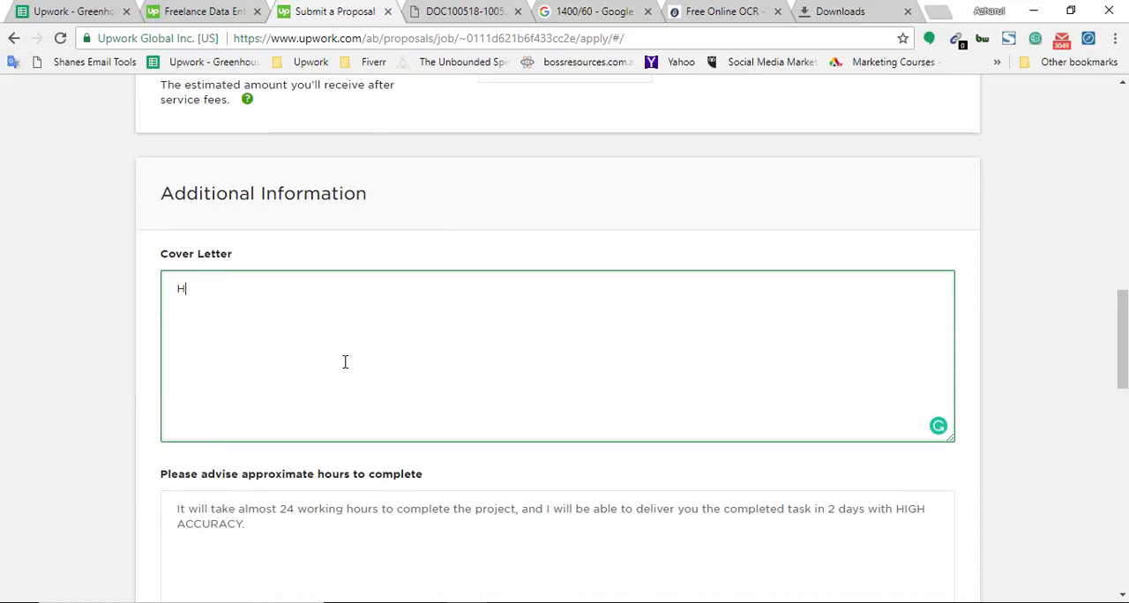
key("BackSpace")
type("have added ")
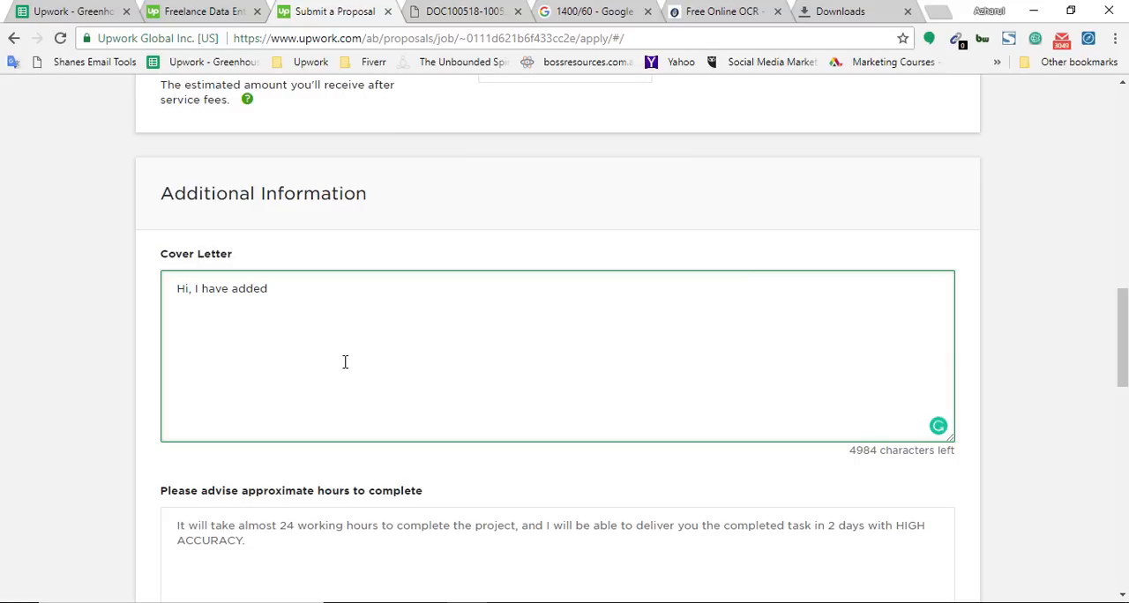
type("an example sprea")
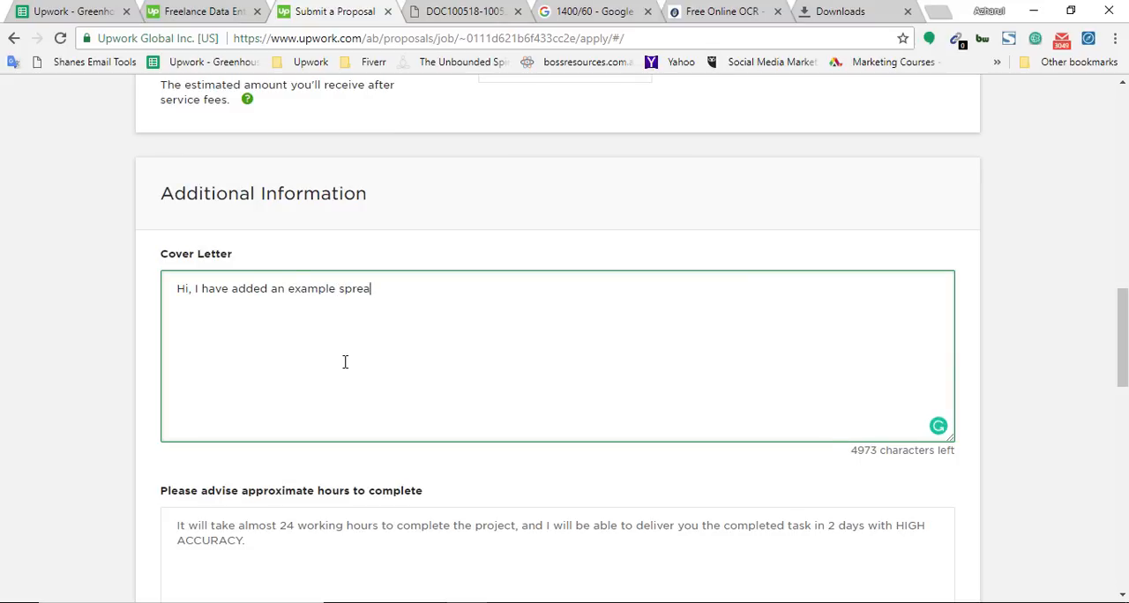
type("dsheet by compl")
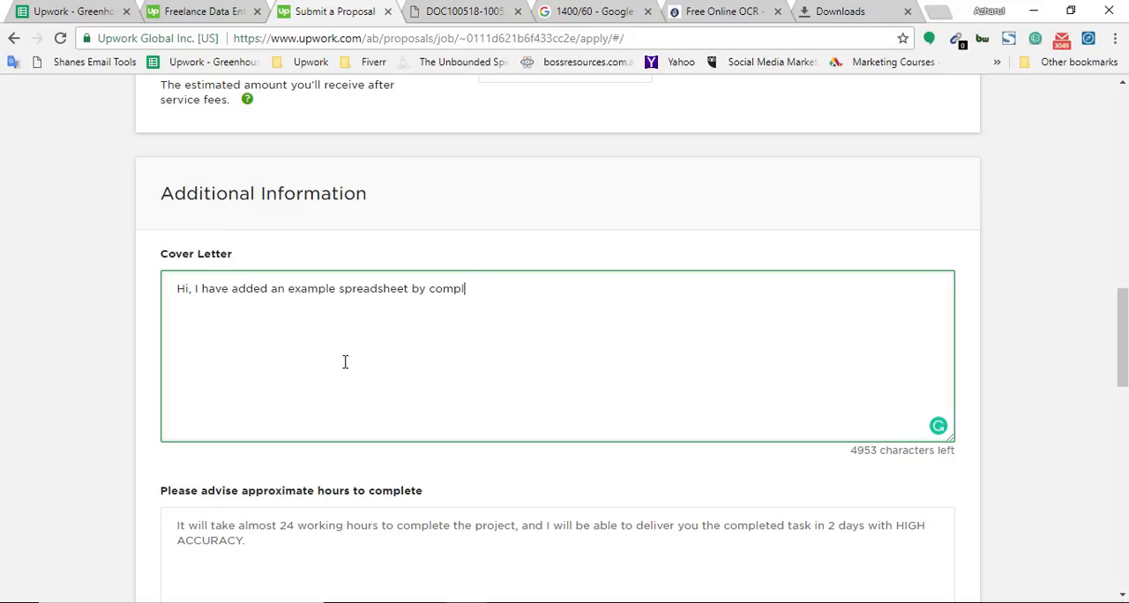
type("eting two entries ")
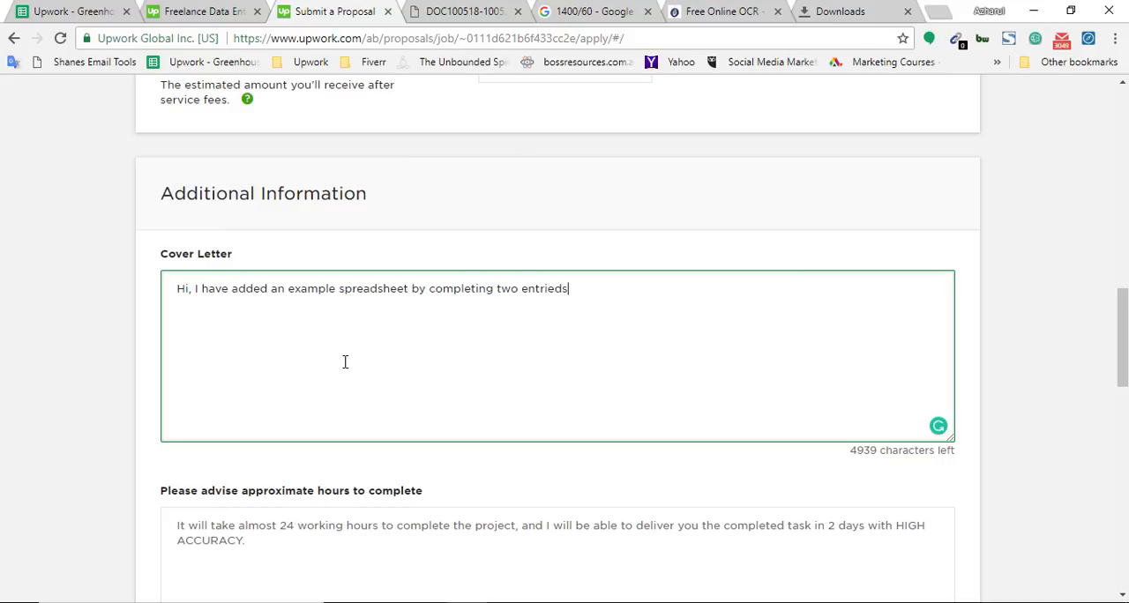
type("from the pdf file than")
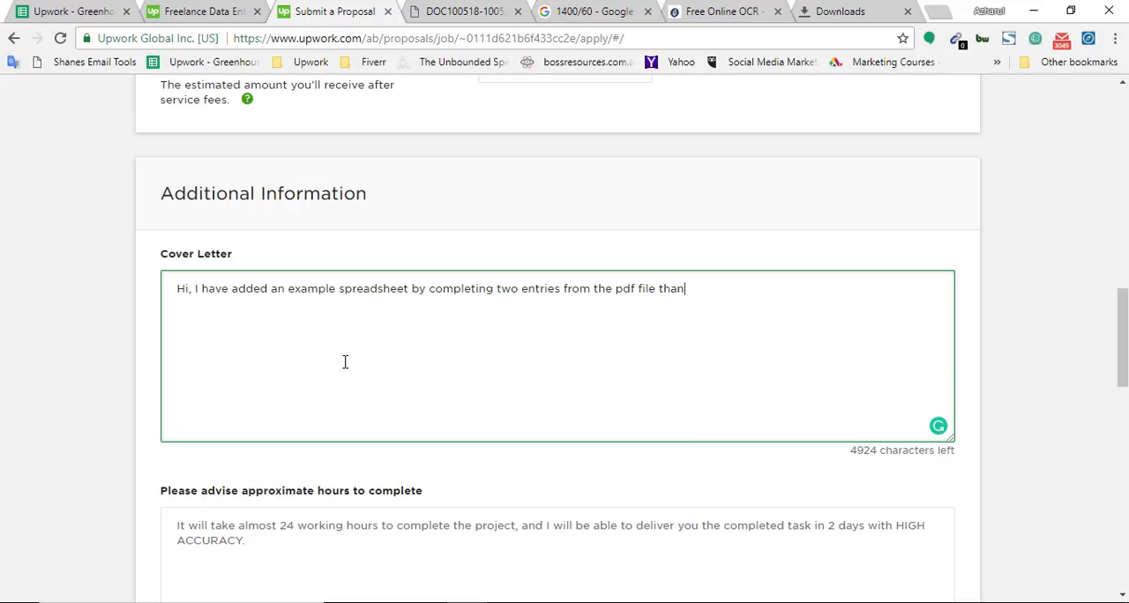
key("BackSpace")
type("t you have attached on the jo")
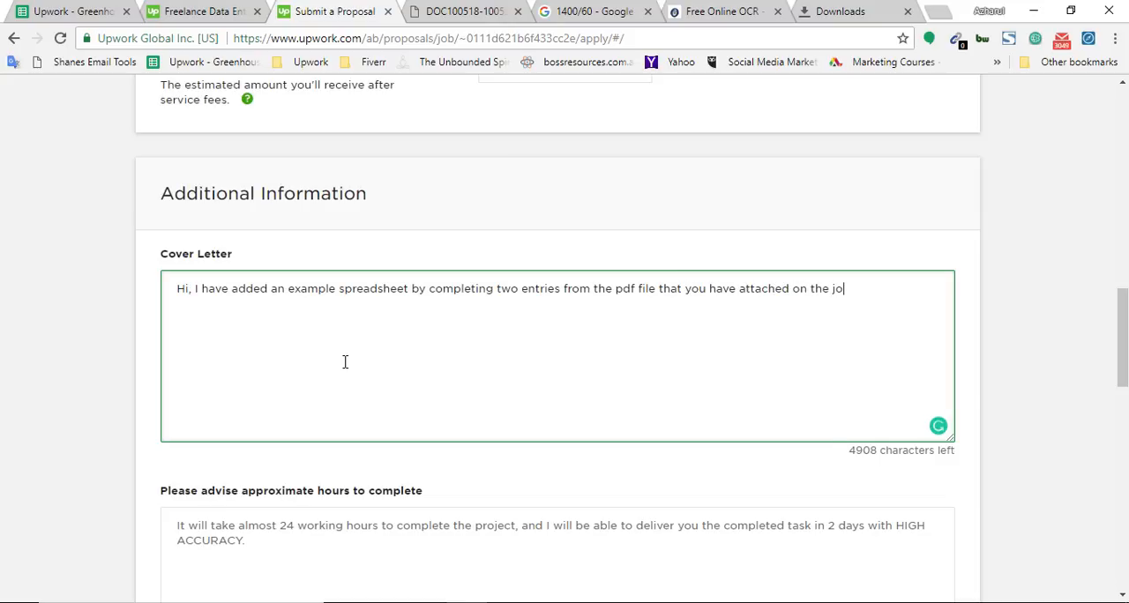
type("b post. Please re")
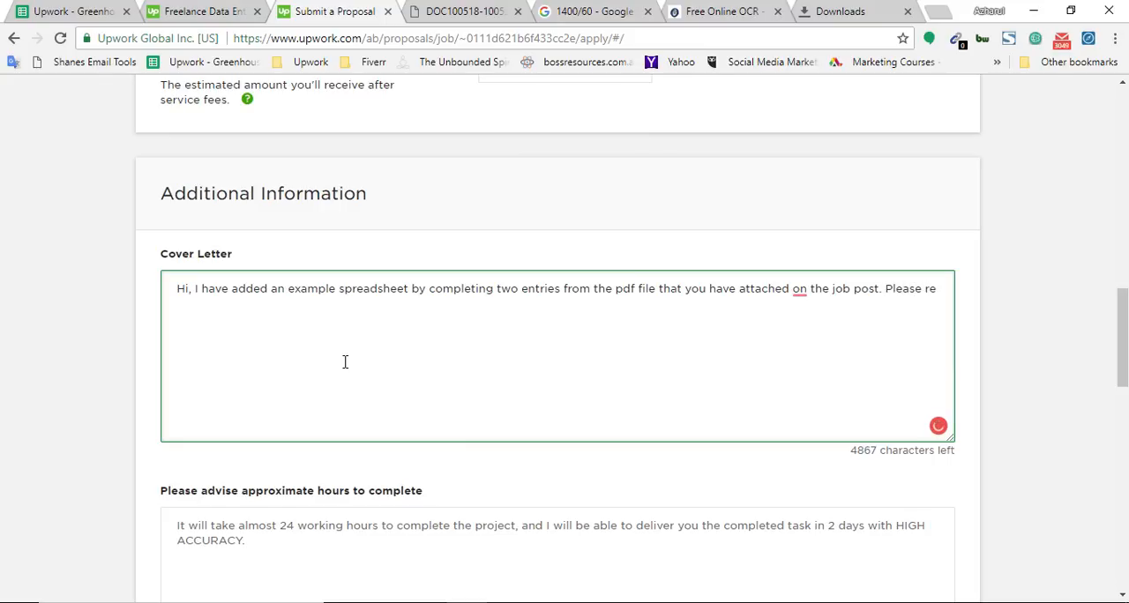
type("view and let me kn")
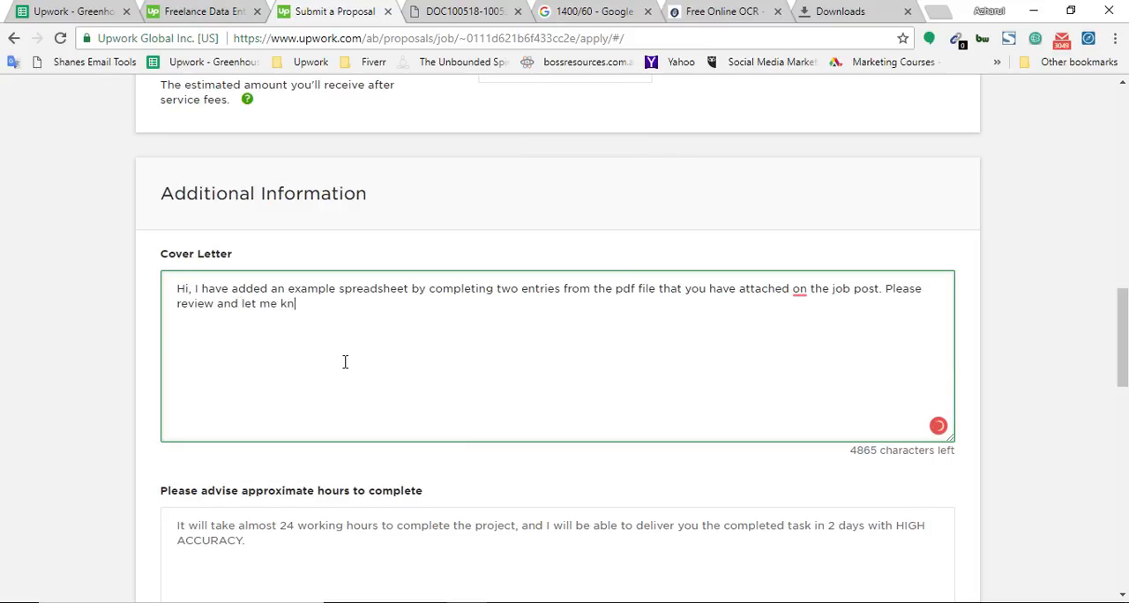
type("ow your feedba")
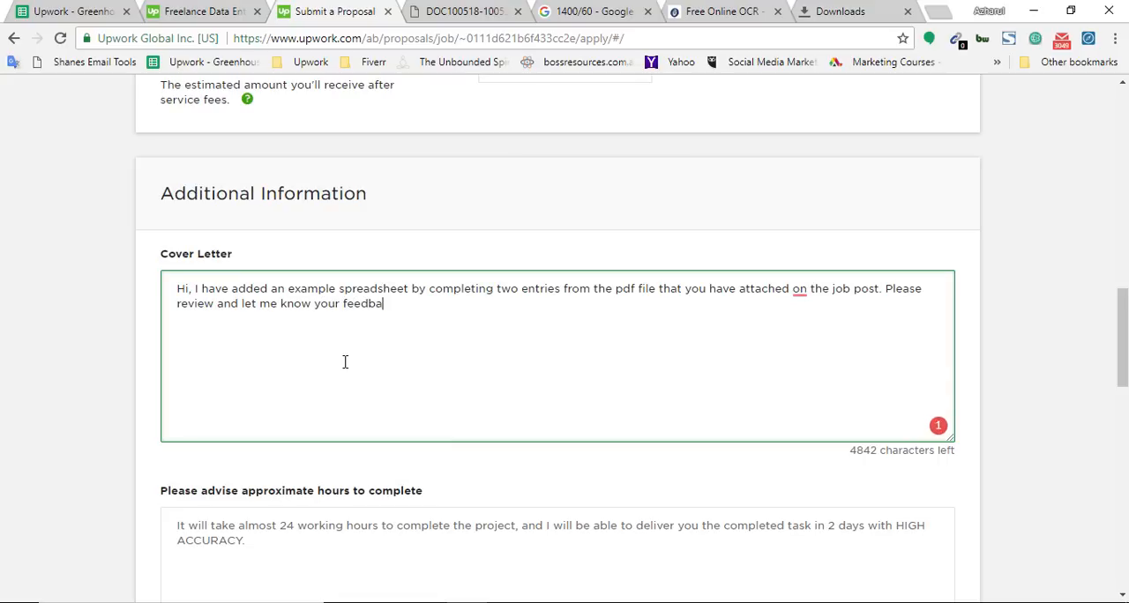
type("ck.")
Step: Add a second cover letter paragraph: "It would be nice to have the opportunity to assist you with the project."
key("Return")
key("Return")
type("It would l")
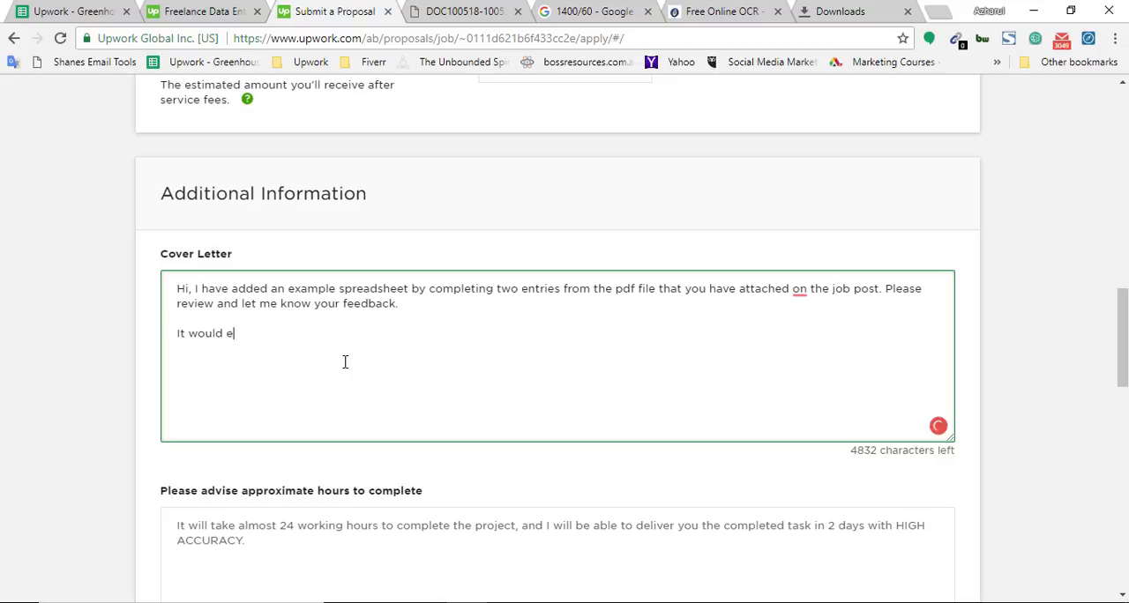
key("BackSpace")
type("be nice to have t")
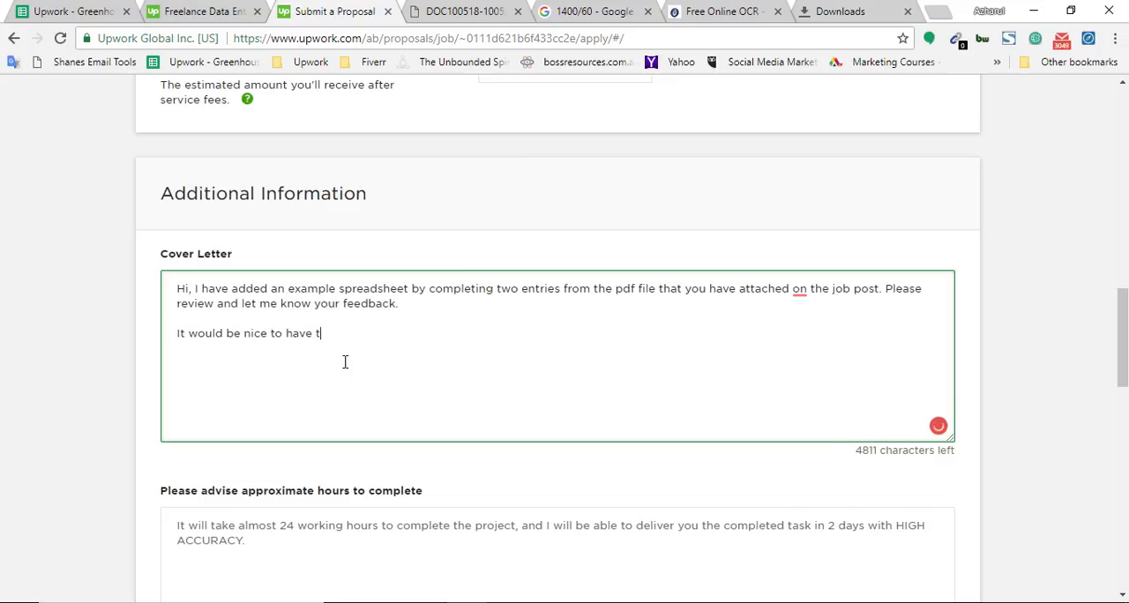
type("he opportunity t")
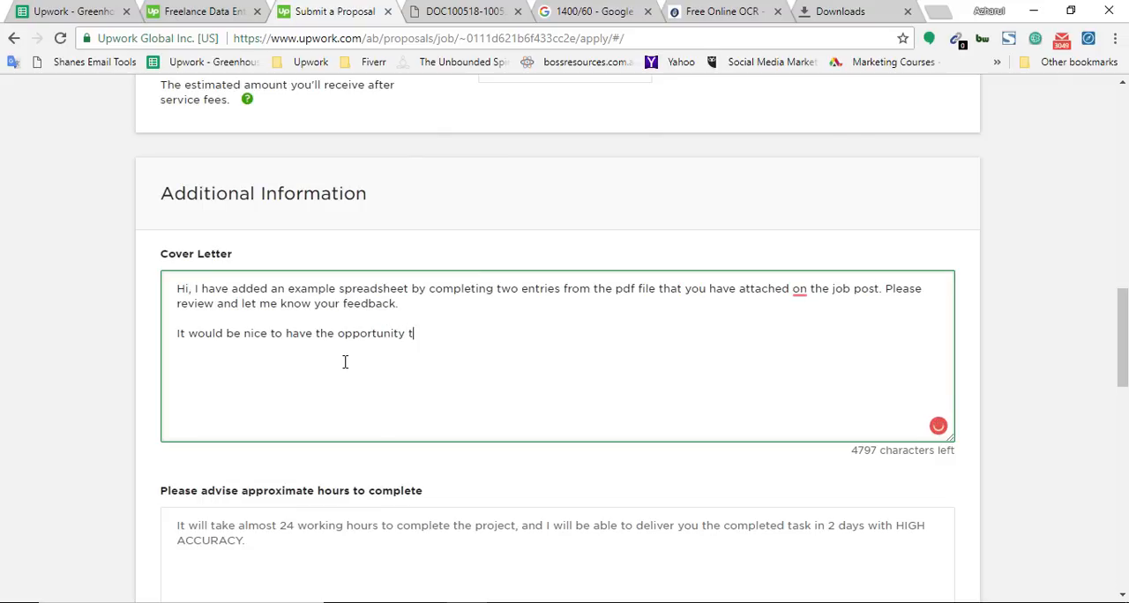
type("o assist you with the project.")
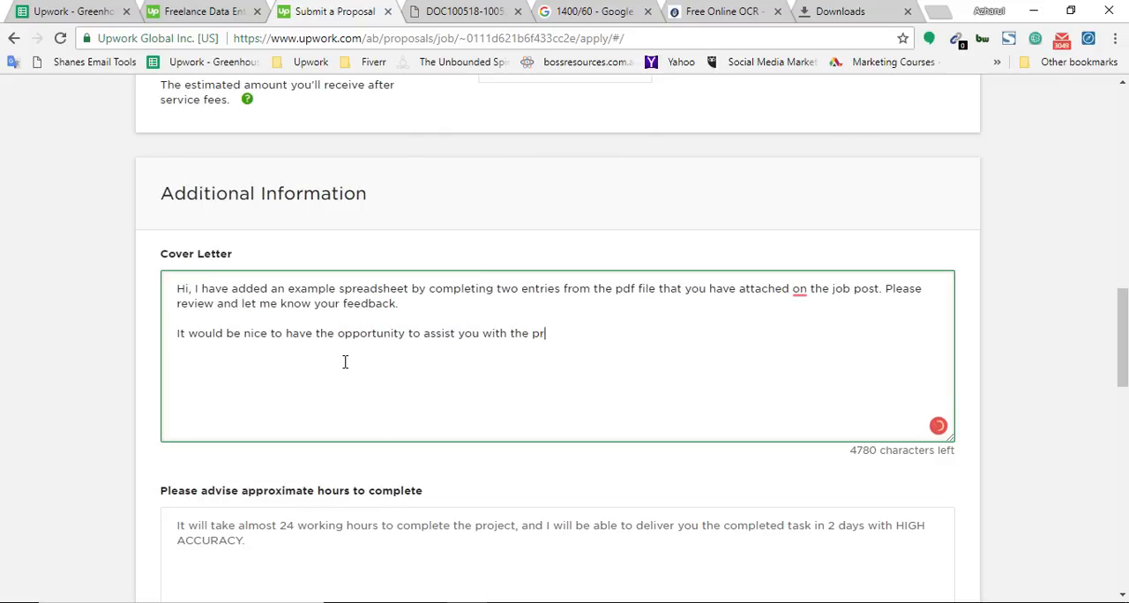
Step: Close the cover letter with "Kind Regards," and the freelancer's first name, and correct "attached on" to "attached to"
key("Return")
key("Return")
type("Kind Rega")
type("d")
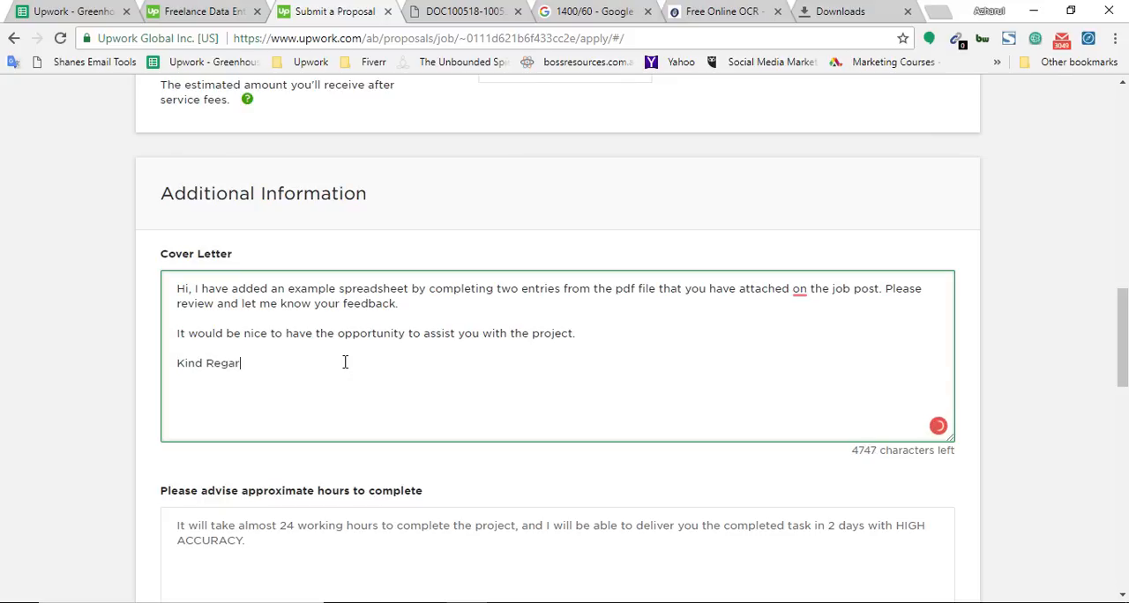
key("BackSpace")
type("ds, ")
type("Azharul")
mouse_move(799, 291)
left_click(815, 225)
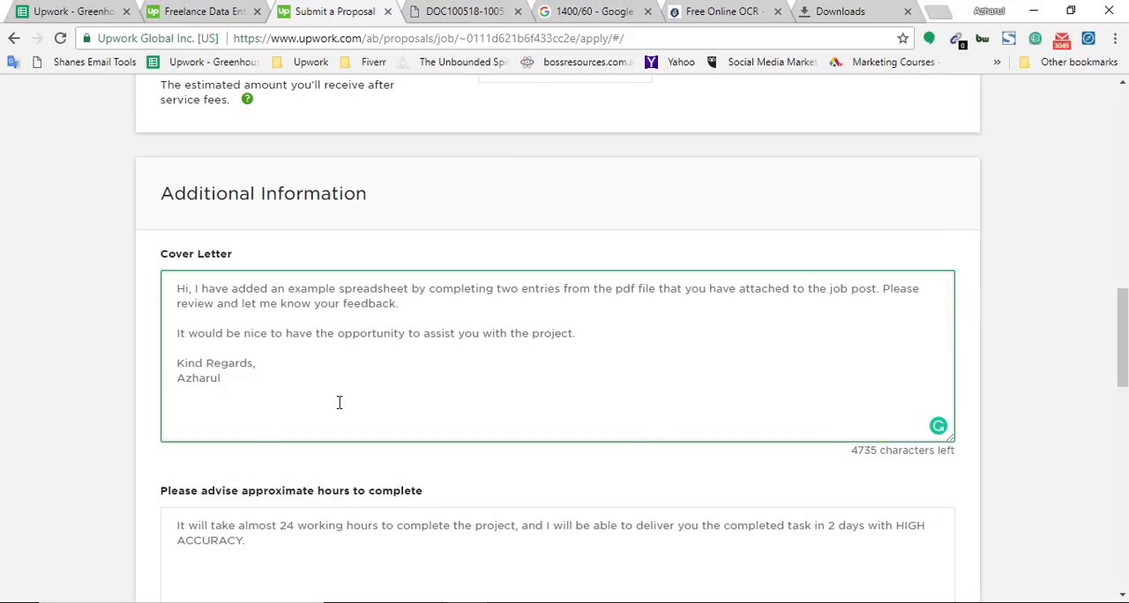
Step: Reread the cover letter, both question answers and the attachment, and submit the proposal
left_click_drag(263, 396, 164, 291)
left_click(164, 335)
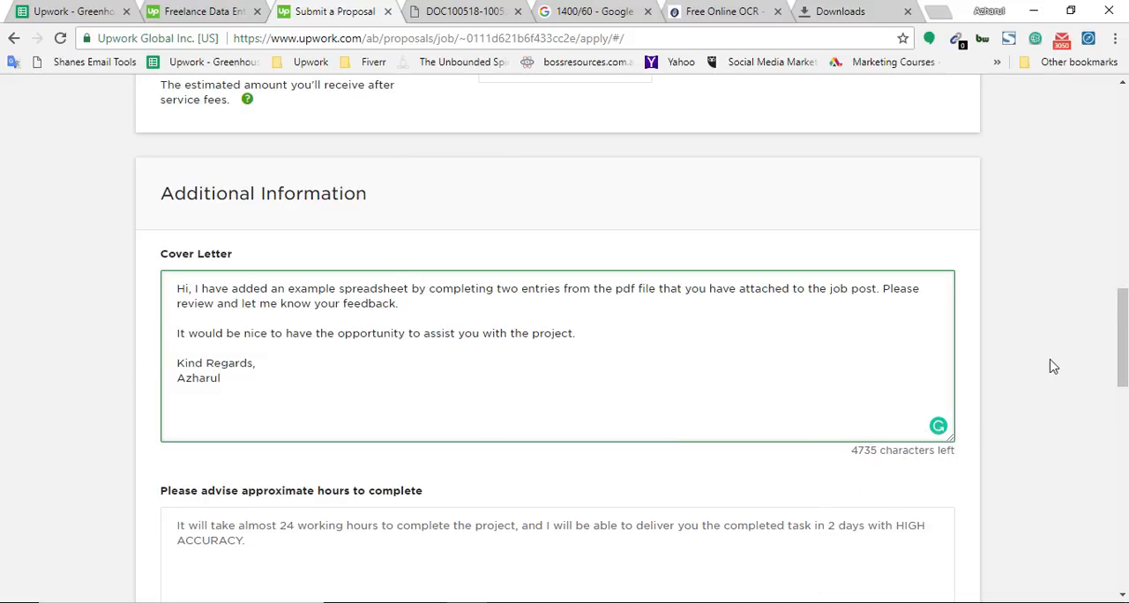
left_click_drag(1120, 350, 1121, 406)
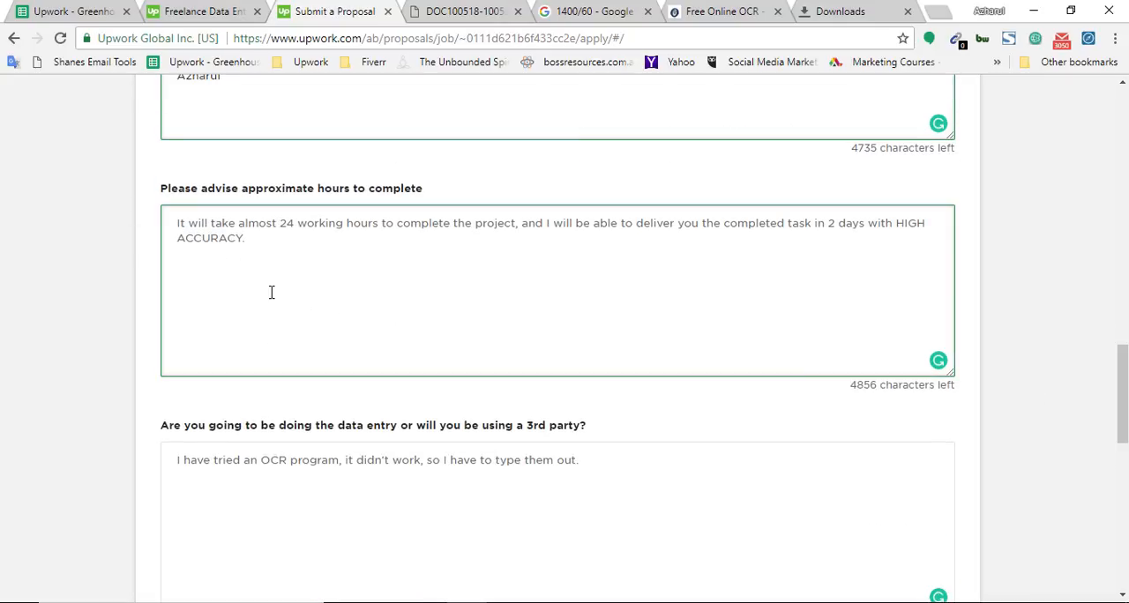
triple_click(194, 225)
scroll(352, 441, "down", 2)
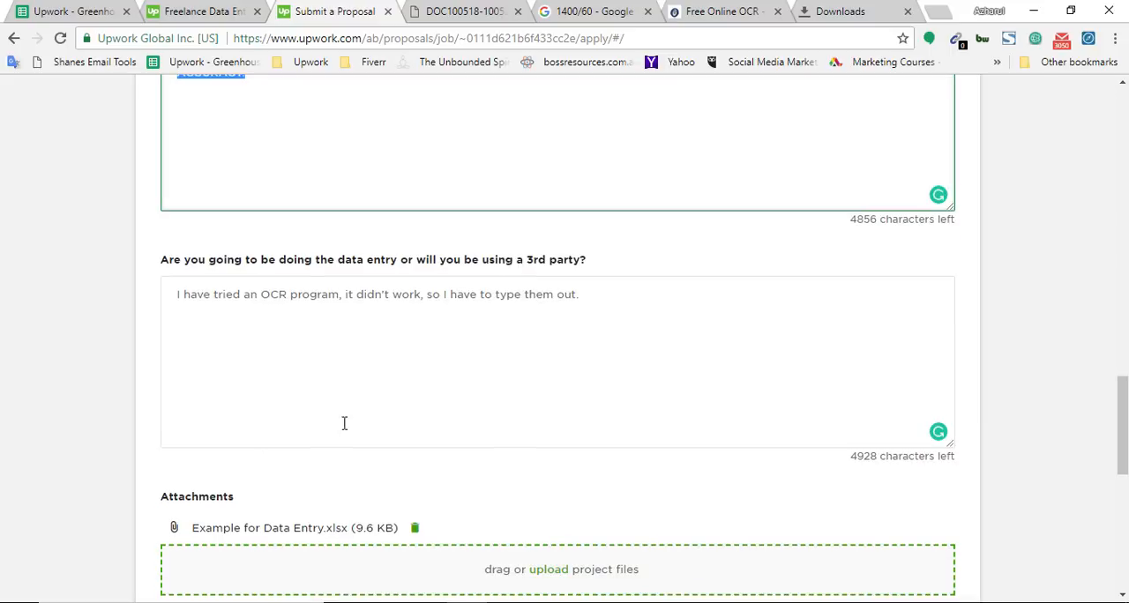
left_click_drag(424, 294, 217, 294)
scroll(5, 390, "up", 1)
scroll(28, 403, "down", 1)
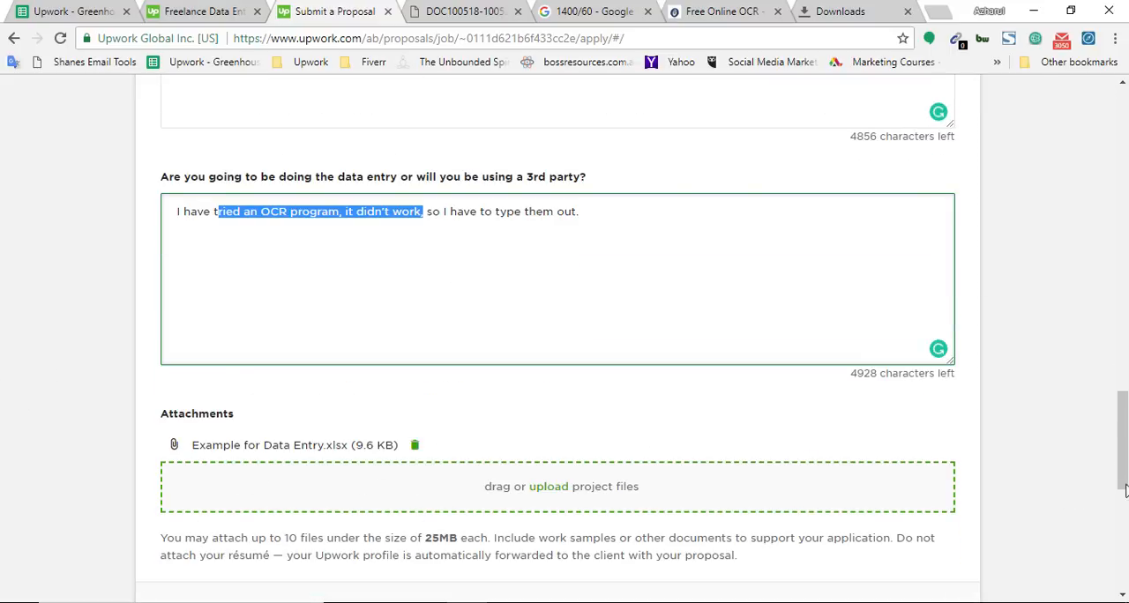
left_click_drag(1124, 491, 1123, 538)
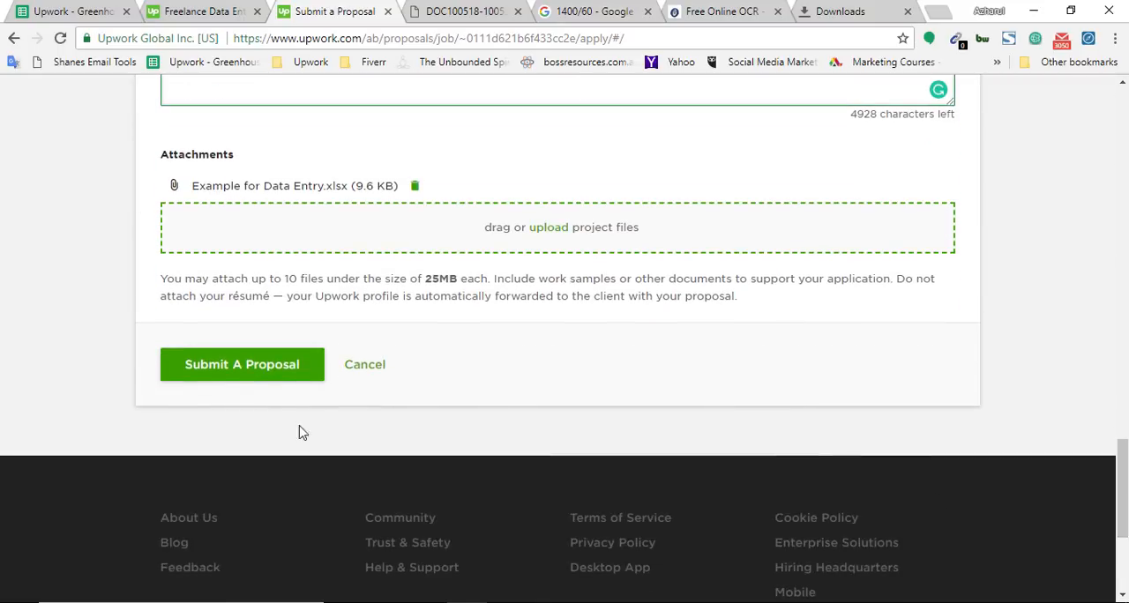
left_click(265, 372)
Step: Close the PDF, Google search, Free Online OCR and Downloads pages, returning to the submitted proposal
left_click(483, 13)
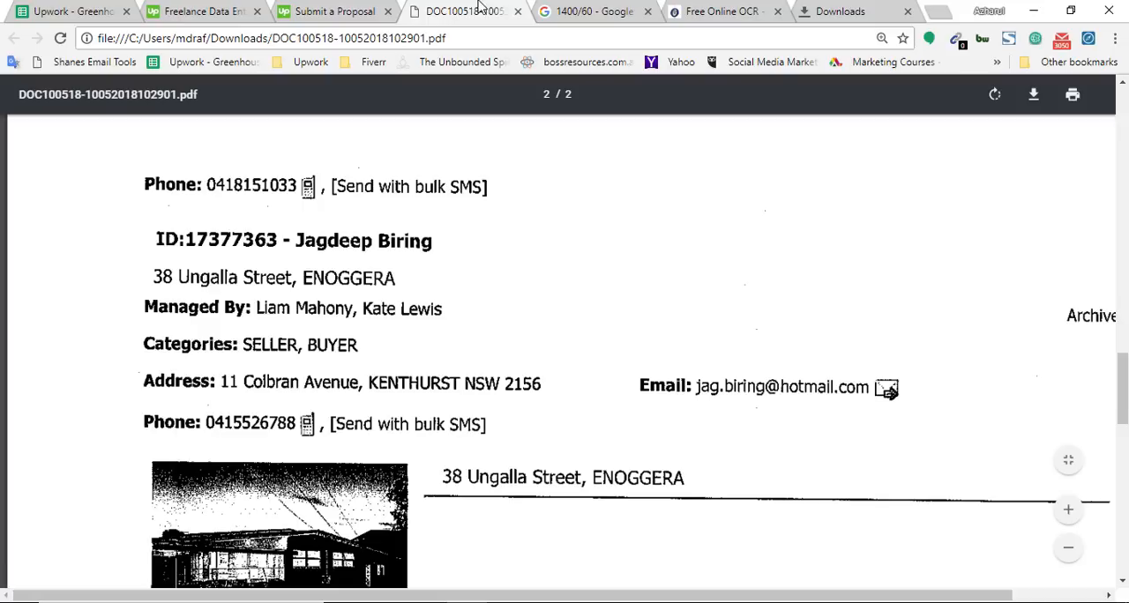
left_click(518, 11)
left_click(517, 11)
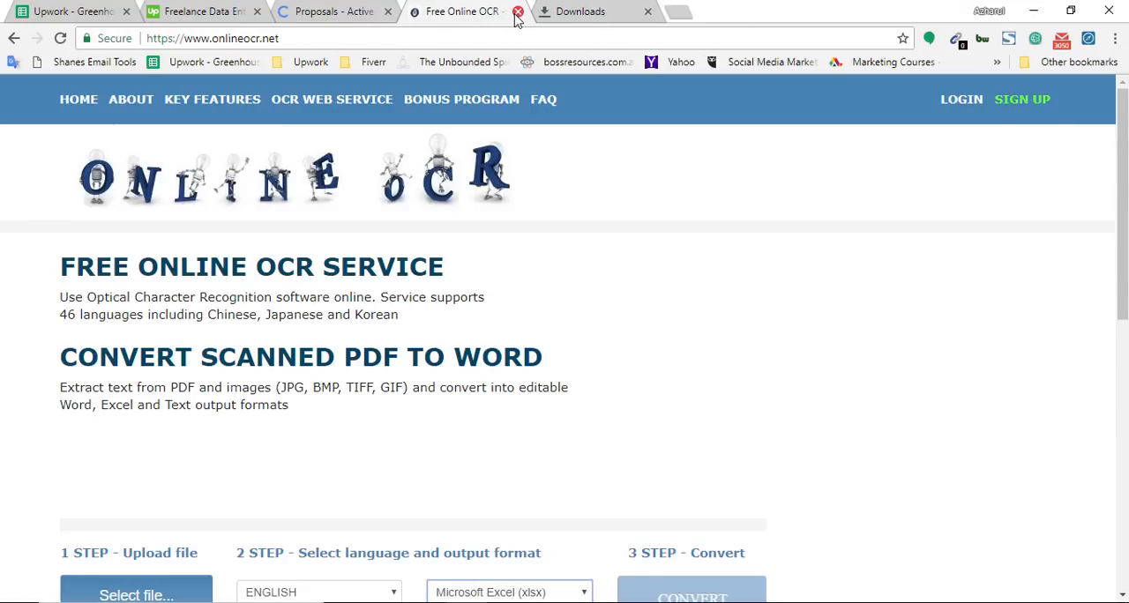
left_click(518, 12)
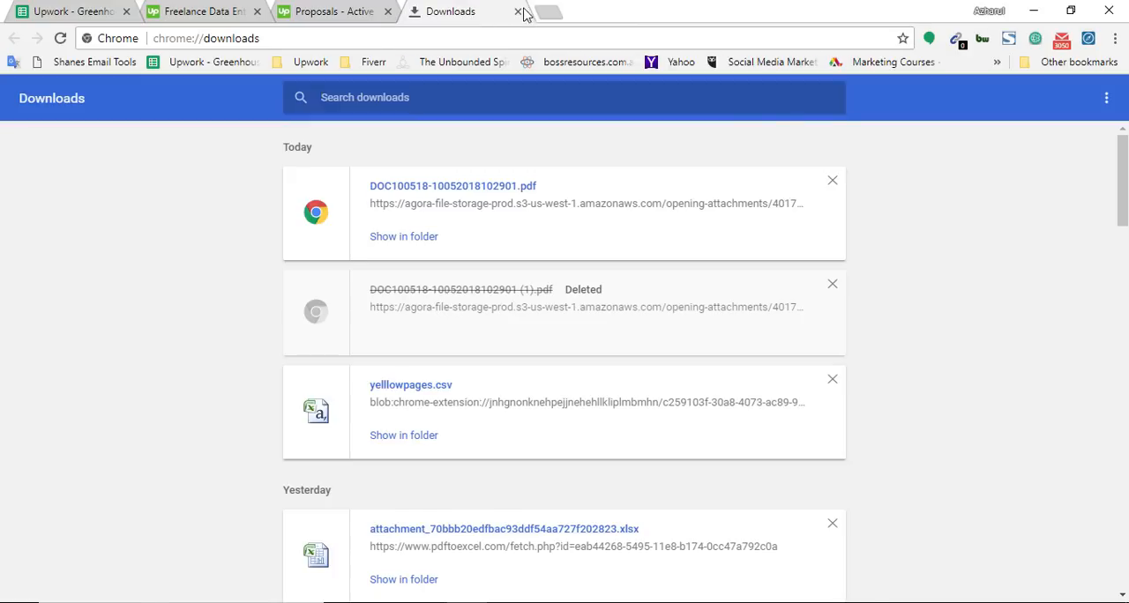
left_click(519, 11)
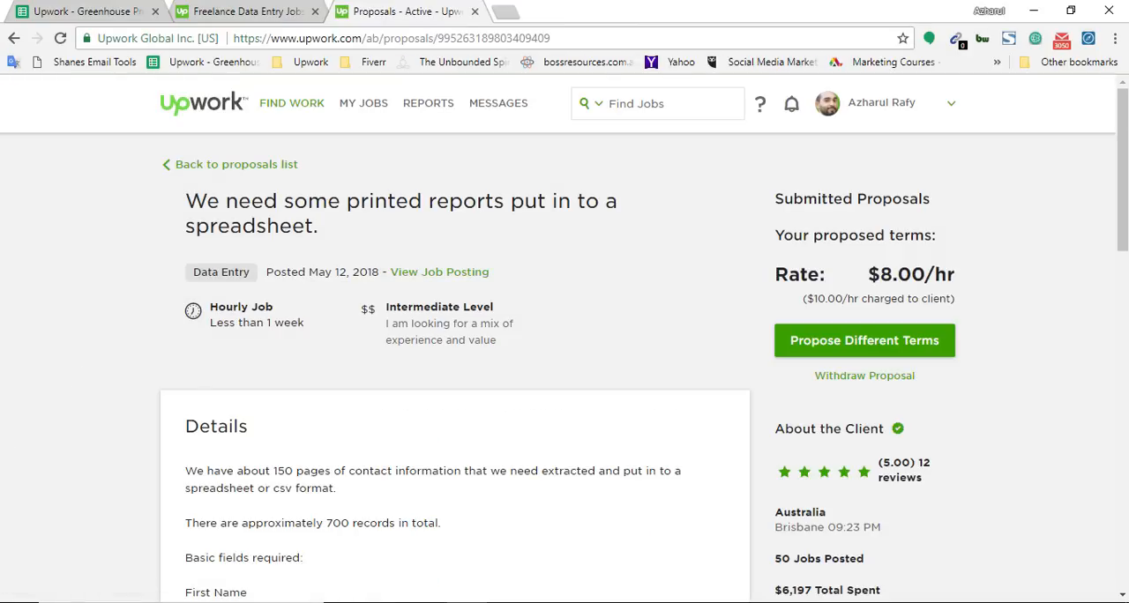
Step: Review the submitted proposal's cover letter, both question answers, the attached spreadsheet and the job details
left_click_drag(1122, 182, 1124, 444)
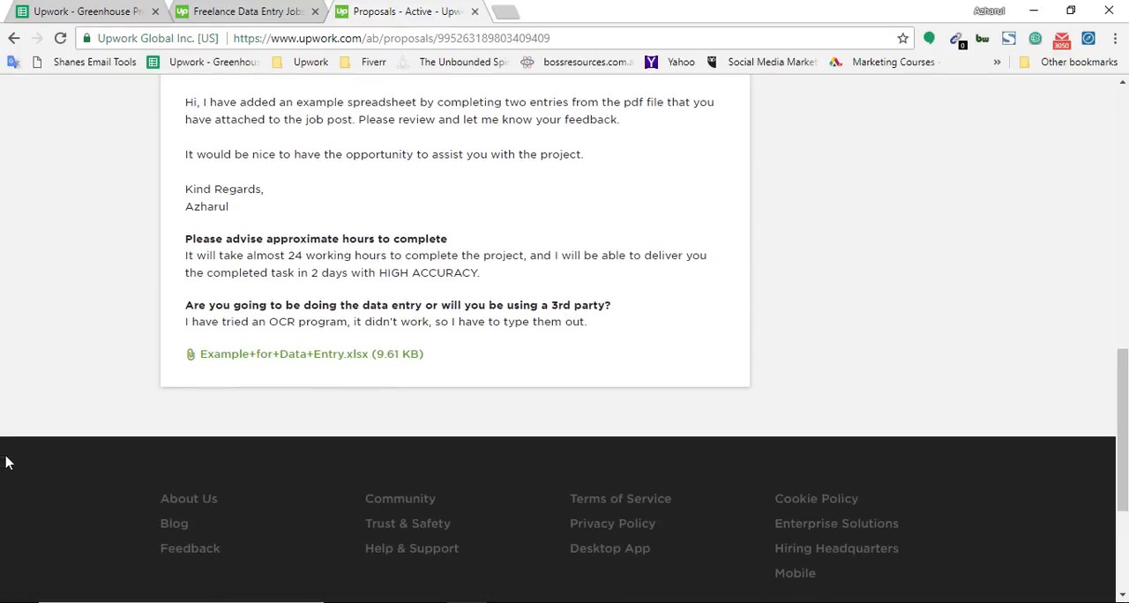
scroll(7, 462, "up", 5)
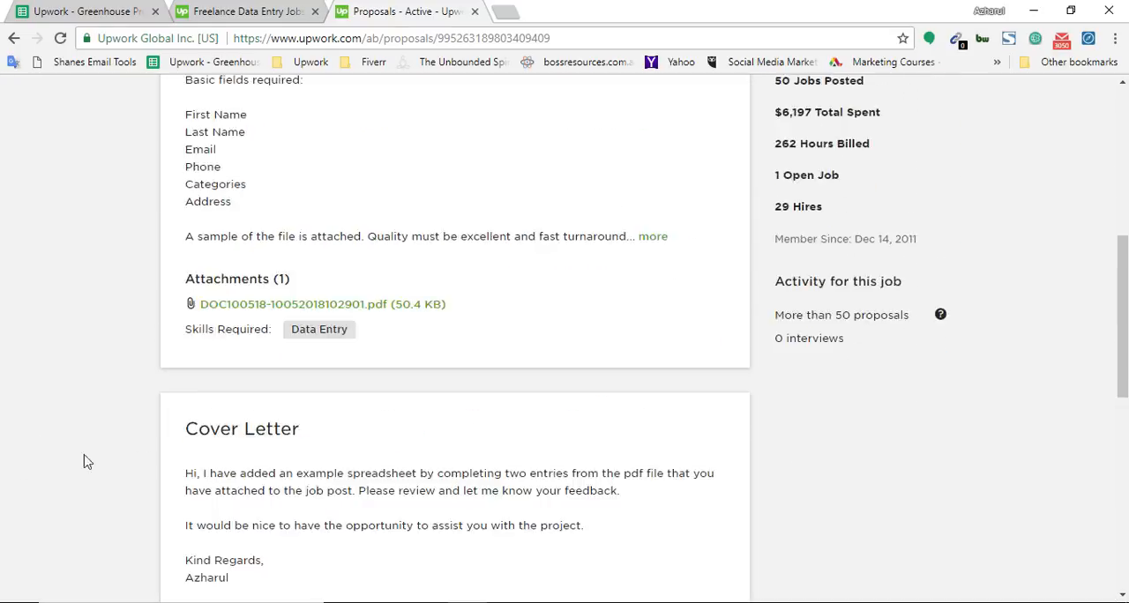
scroll(56, 482, "up", 3)
scroll(55, 487, "down", 4)
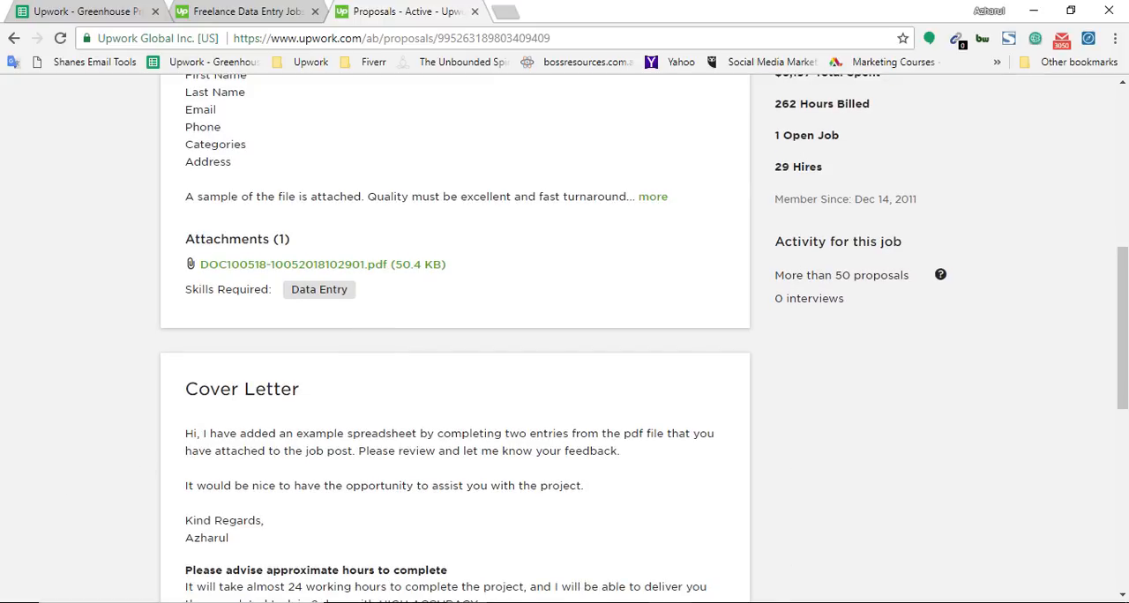
Step: Switch to Excel to examine the sample entries in Example for Data Entry.xlsx, and return to the submitted proposal in the browser
key("alt+Tab")
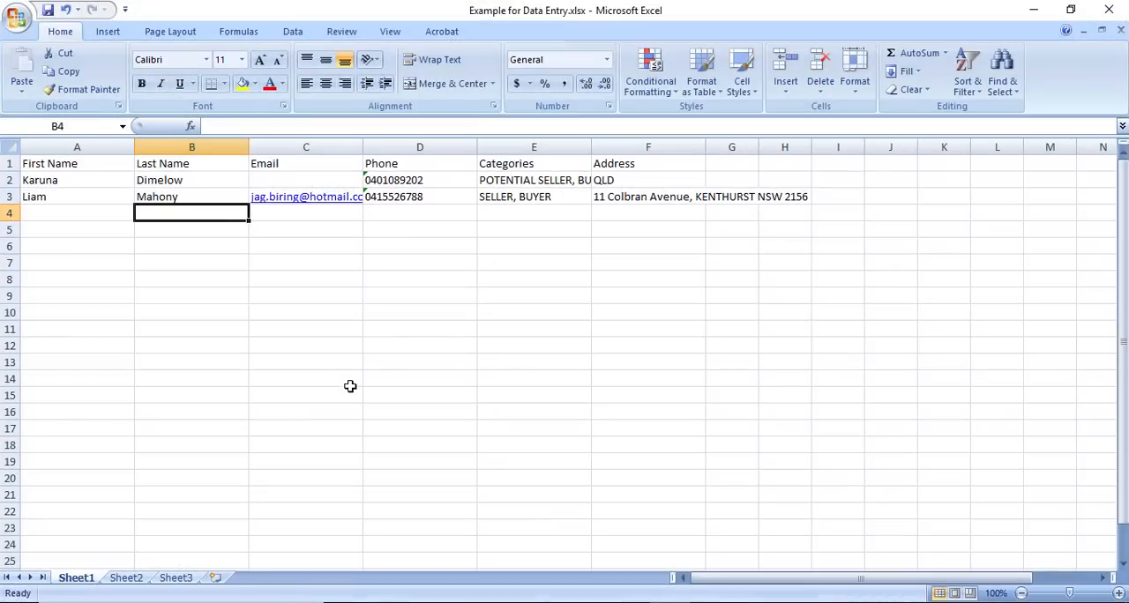
left_click(310, 219)
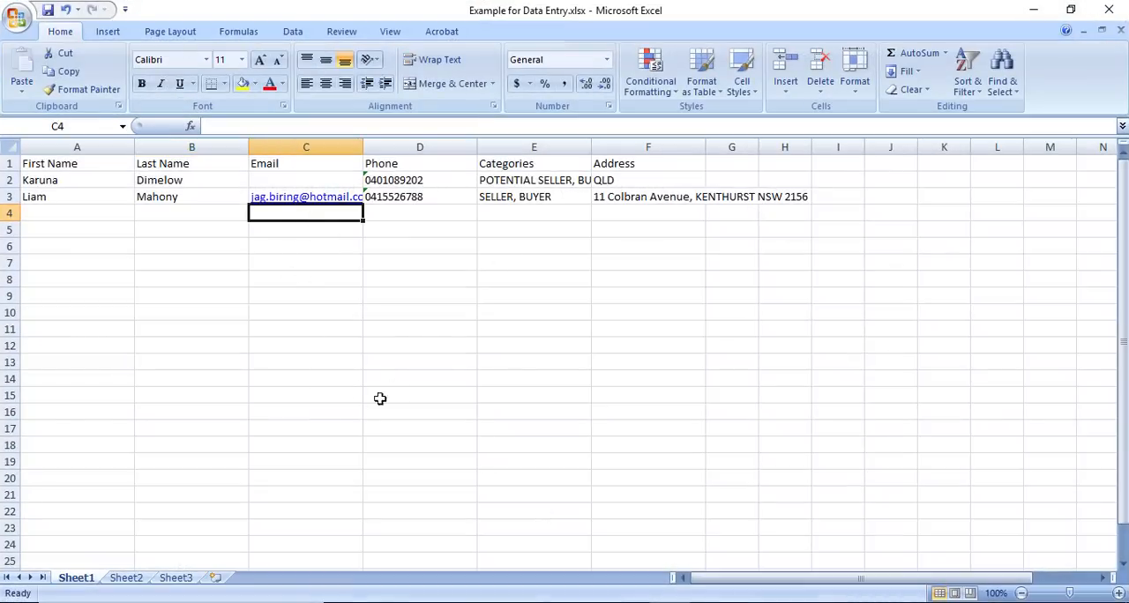
left_click_drag(88, 219, 96, 490)
scroll(950, 257, "up", 5)
left_click(1030, 10)
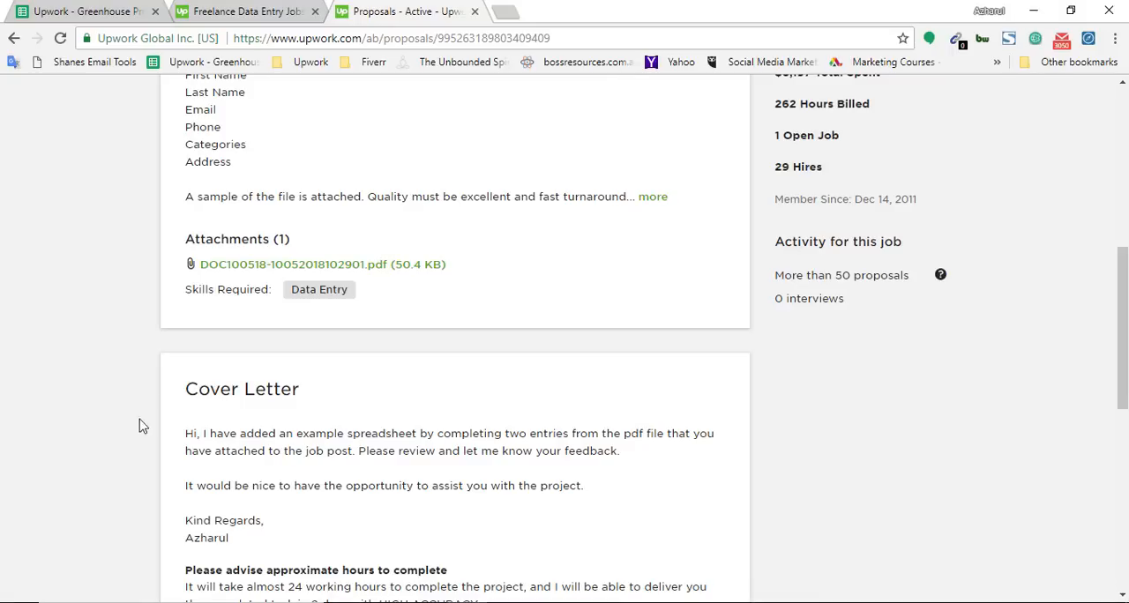
scroll(138, 426, "up", 6)
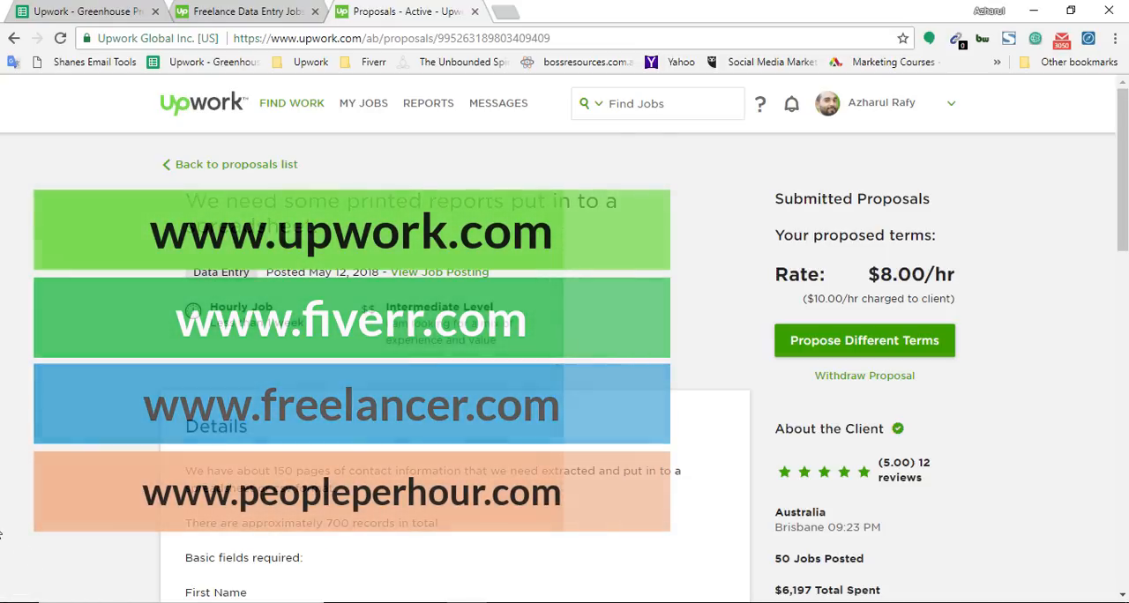
scroll(1, 534, "down", 2)
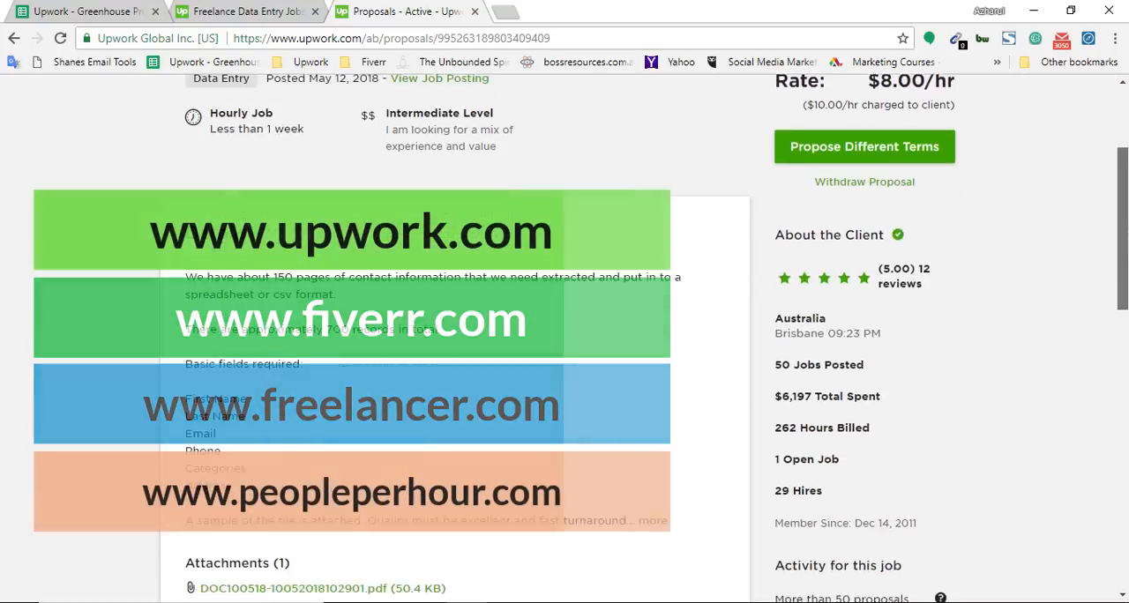
scroll(2, 483, "down", 2)
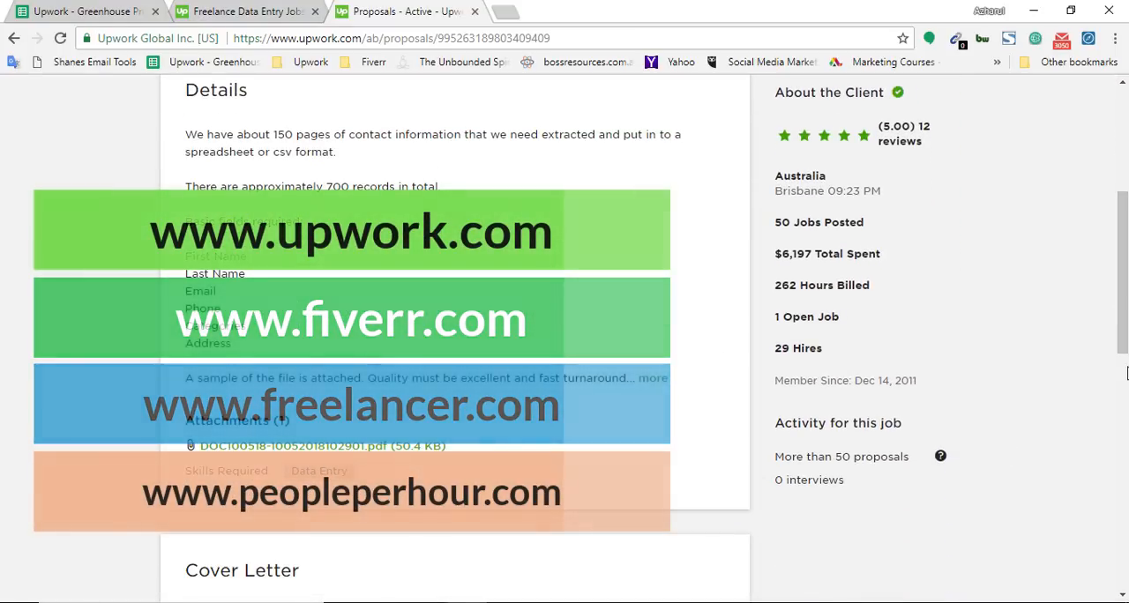
scroll(104, 445, "down", 5)
scroll(104, 445, "up", 3)
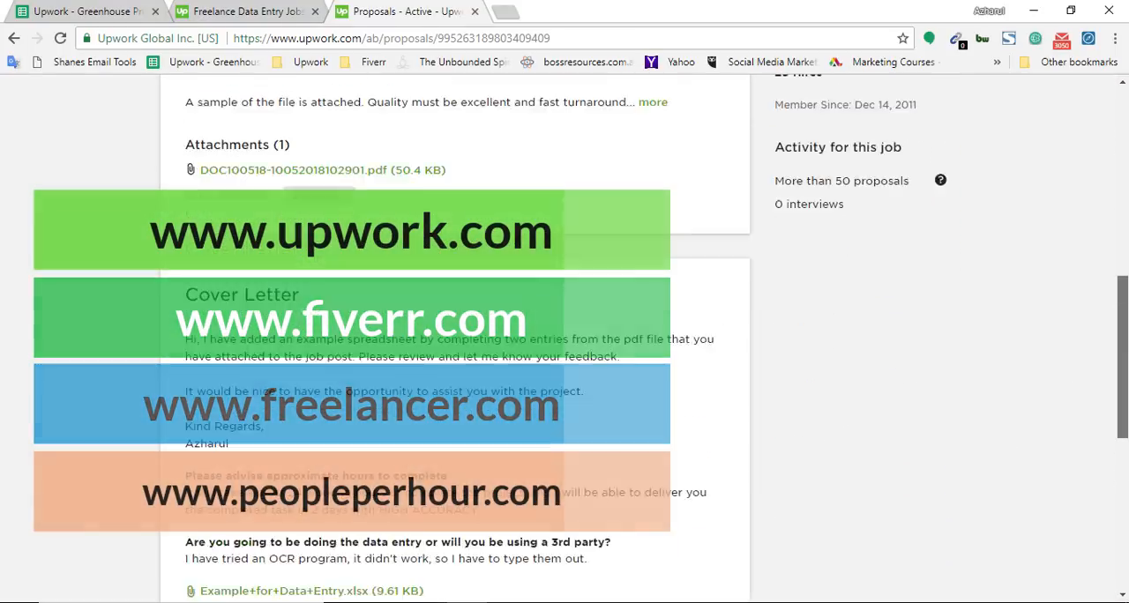
scroll(104, 446, "up", 5)
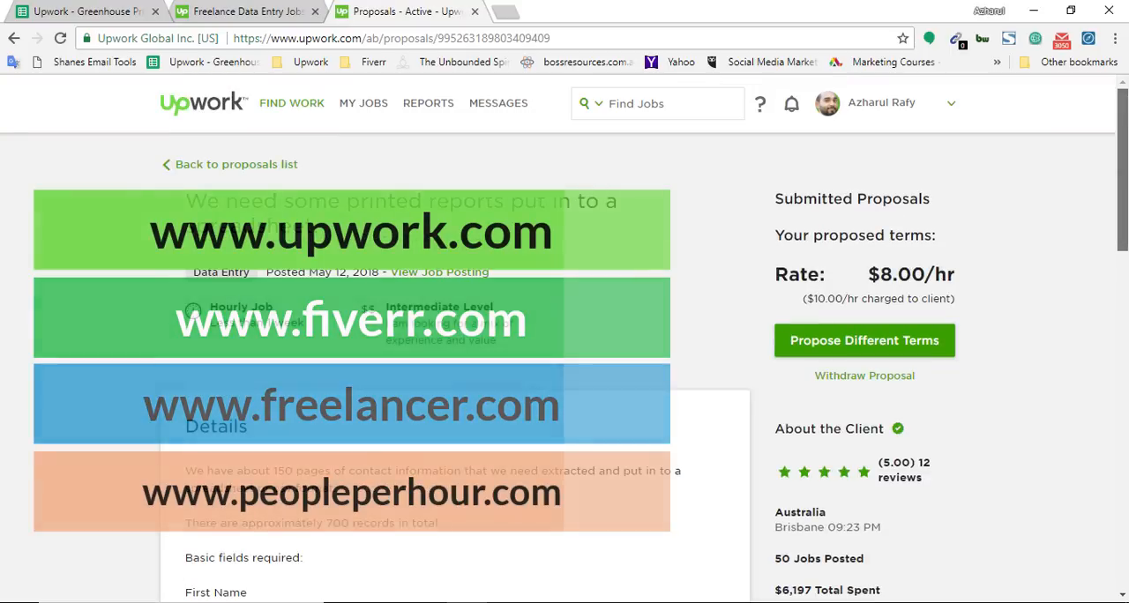